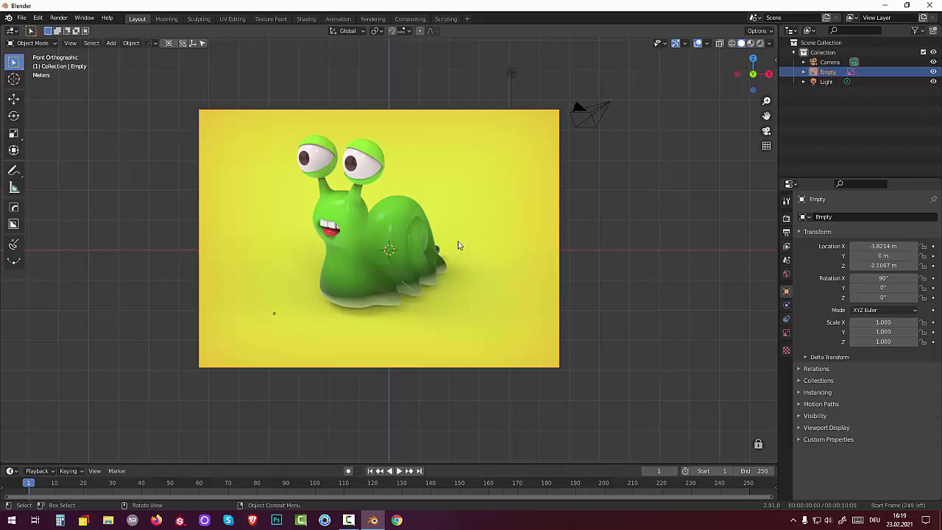
# - Move the snail reference image Empty aside, then delete it from the scene
pyautogui.moveTo(479, 272); pyautogui.dragTo(400, 328)
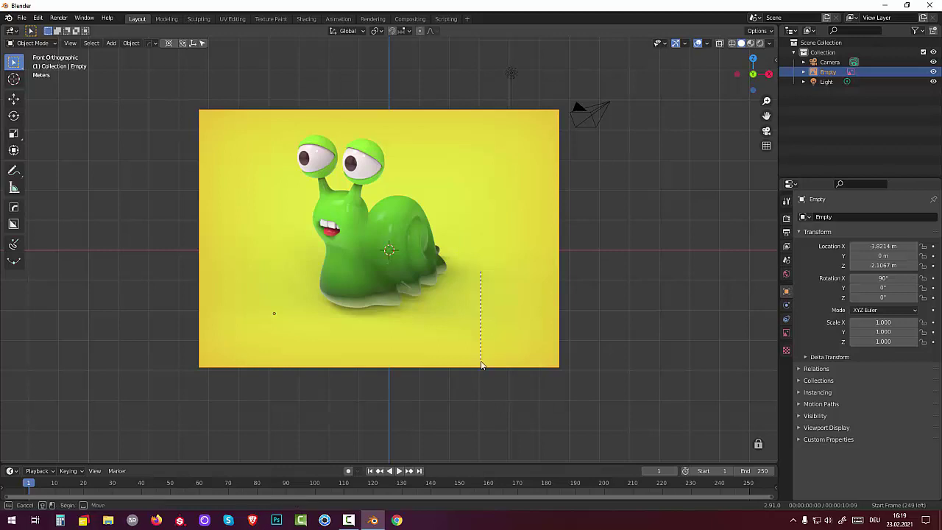
pyautogui.press('g')
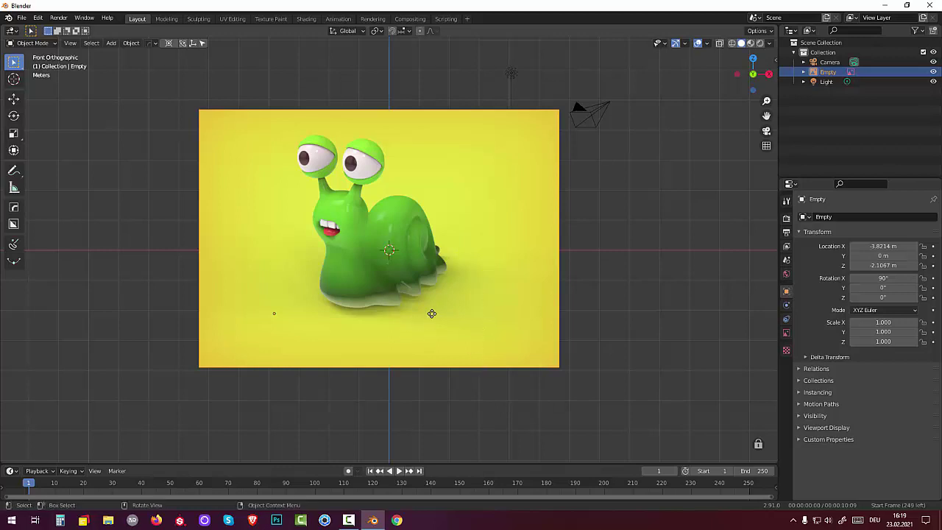
pyautogui.click(444, 315)
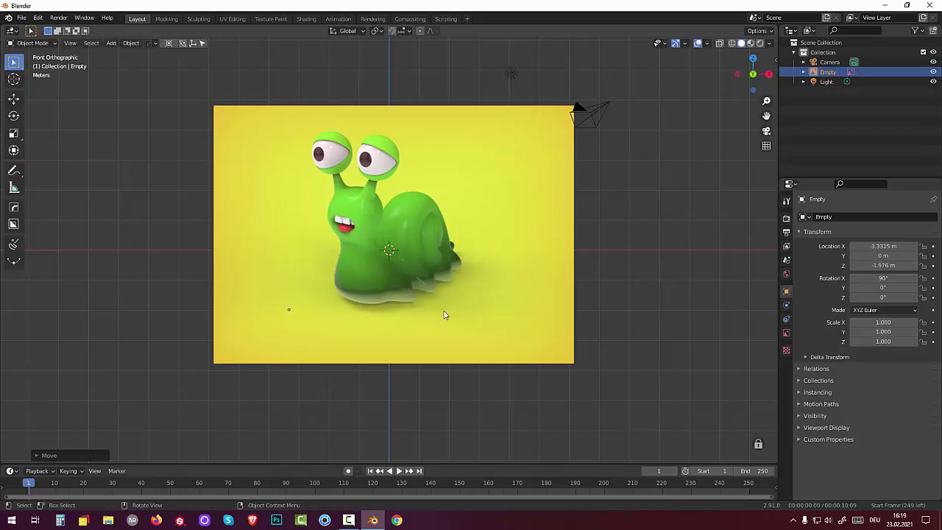
pyautogui.press('Delete')
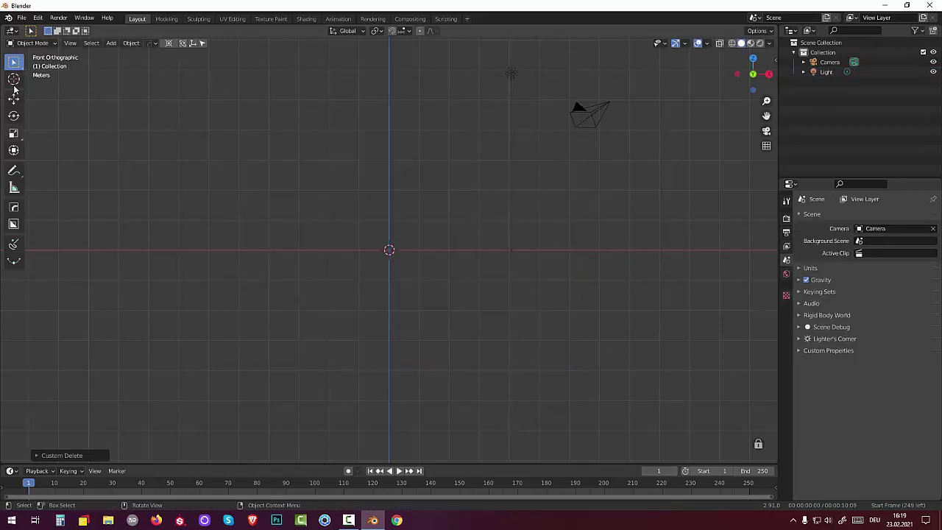
# - Split the Outliner area, make the new area taller, and turn the top area into an Image Editor
pyautogui.click(349, 520)
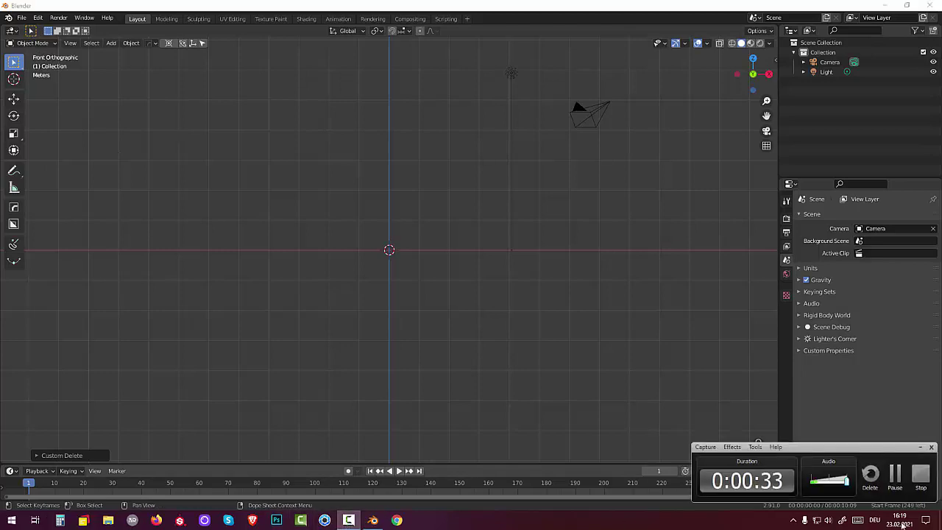
pyautogui.click(894, 477)
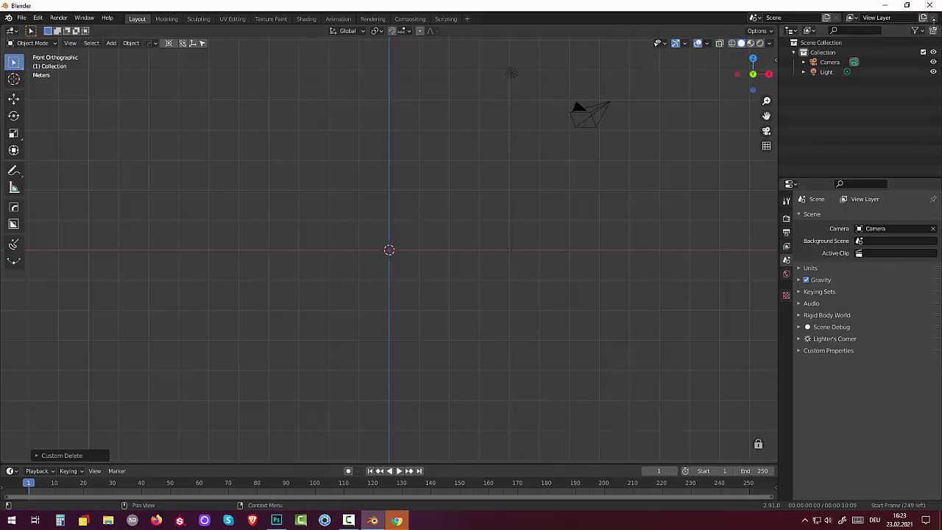
pyautogui.moveTo(936, 26); pyautogui.dragTo(911, 168)
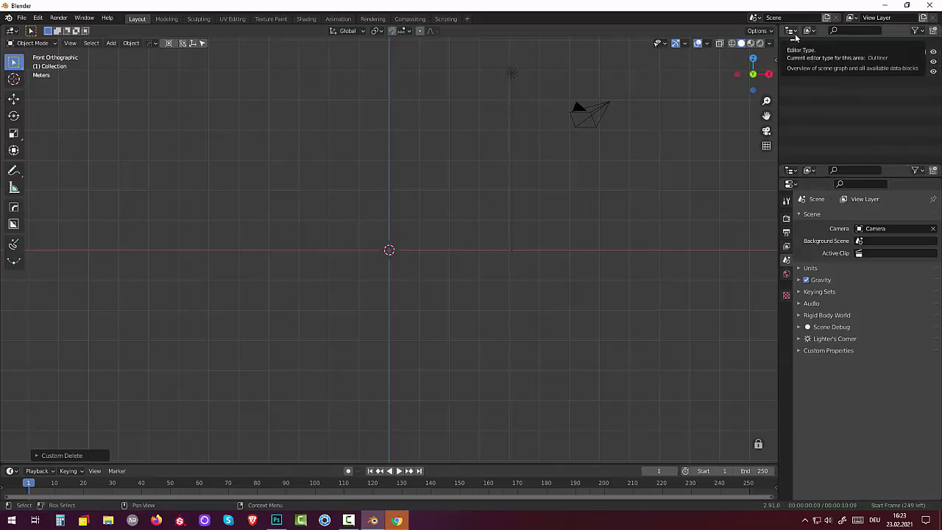
pyautogui.moveTo(879, 184); pyautogui.dragTo(882, 286)
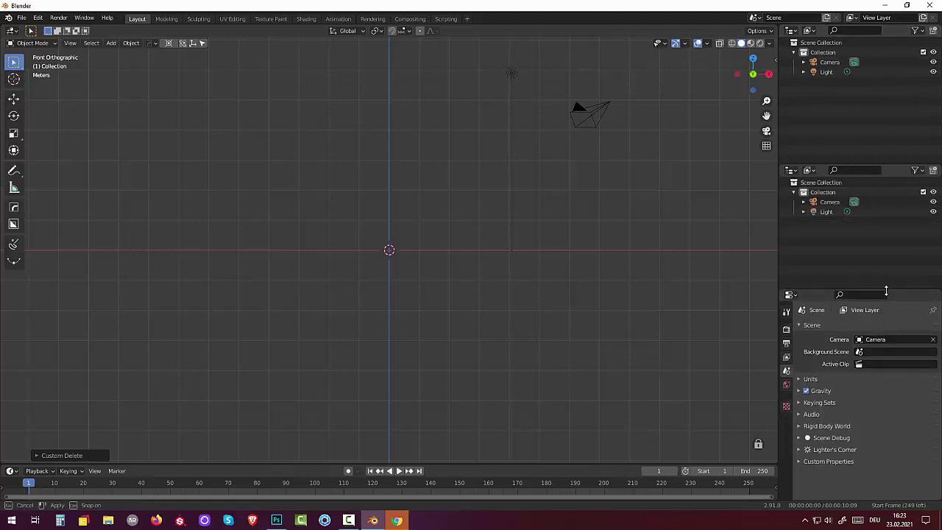
pyautogui.click(791, 31)
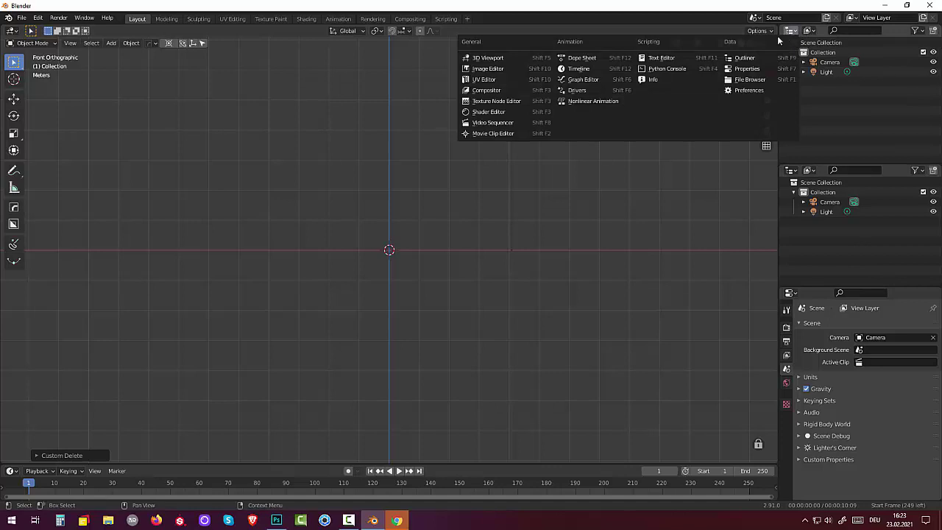
pyautogui.click(496, 68)
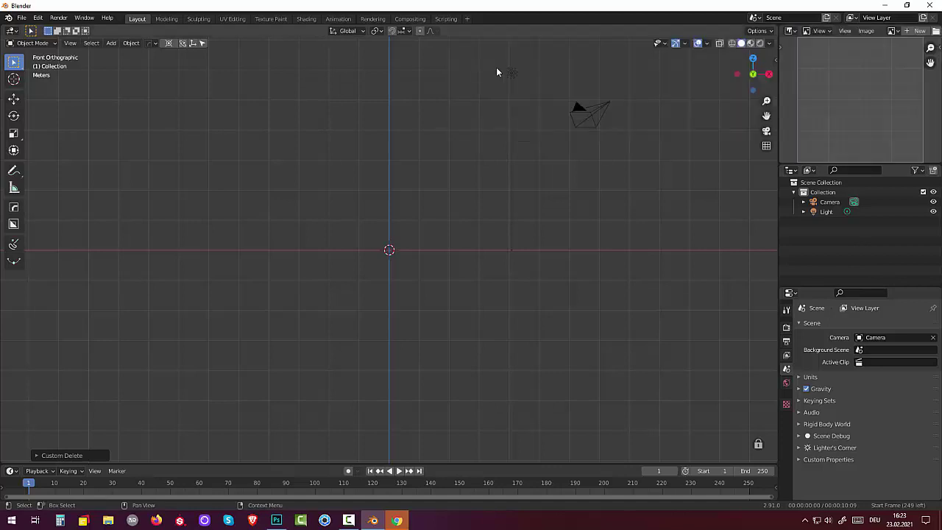
# - Open monstrik.jpg from the Desktop in the Image Editor
pyautogui.click(935, 31)
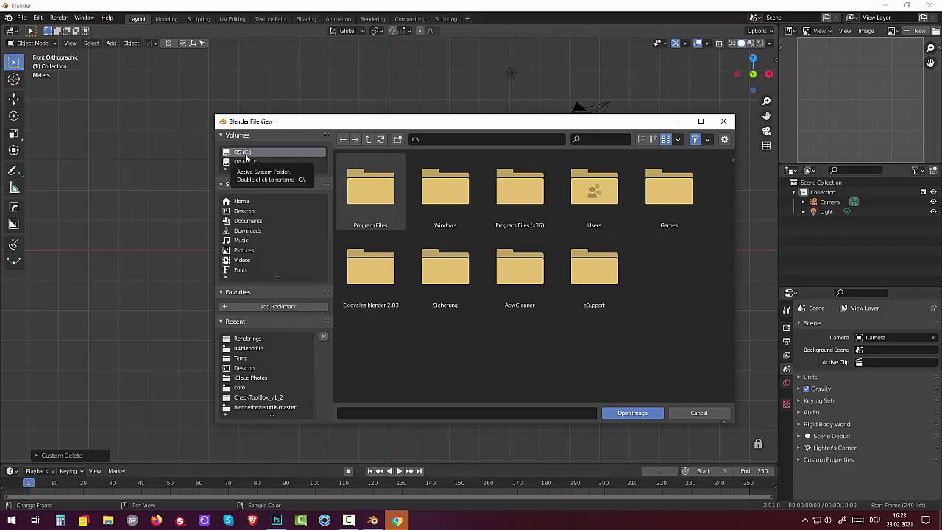
pyautogui.click(248, 211)
pyautogui.click(581, 190)
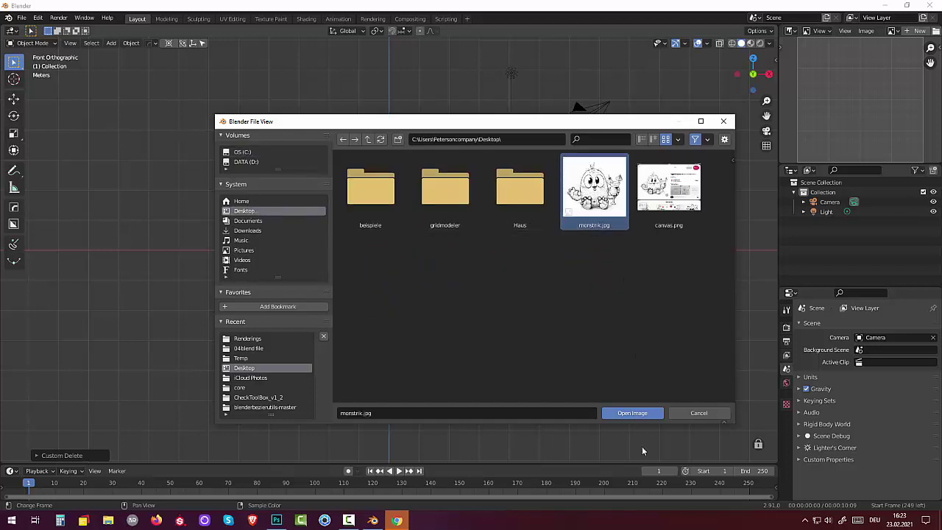
pyautogui.click(633, 414)
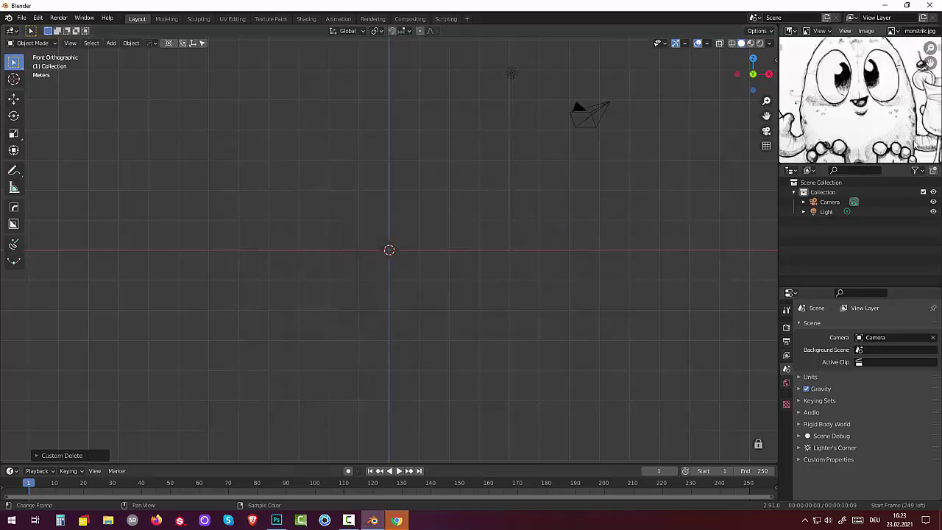
# - Resize the Image Editor and Outliner so the monstrik.jpg sketch fits beside the 3D view
pyautogui.scroll(4, 857, 96)
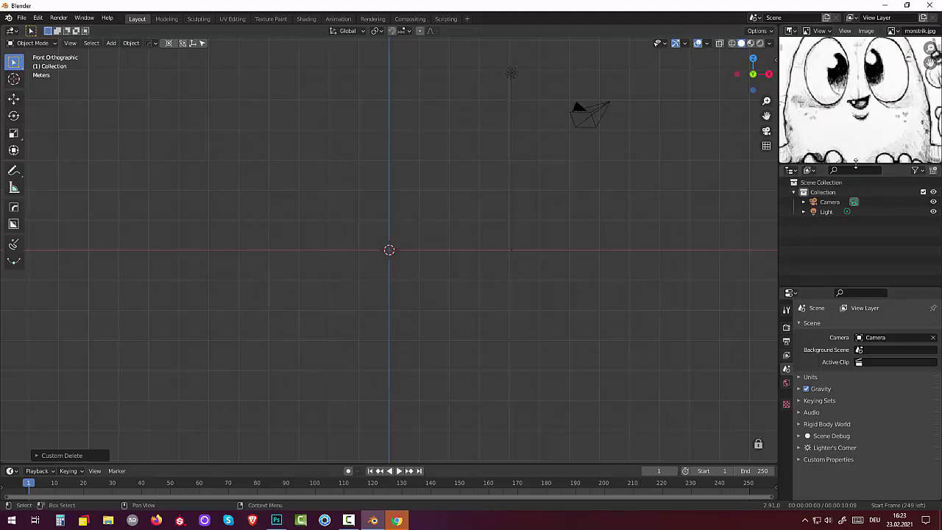
pyautogui.moveTo(778, 147); pyautogui.dragTo(483, 169)
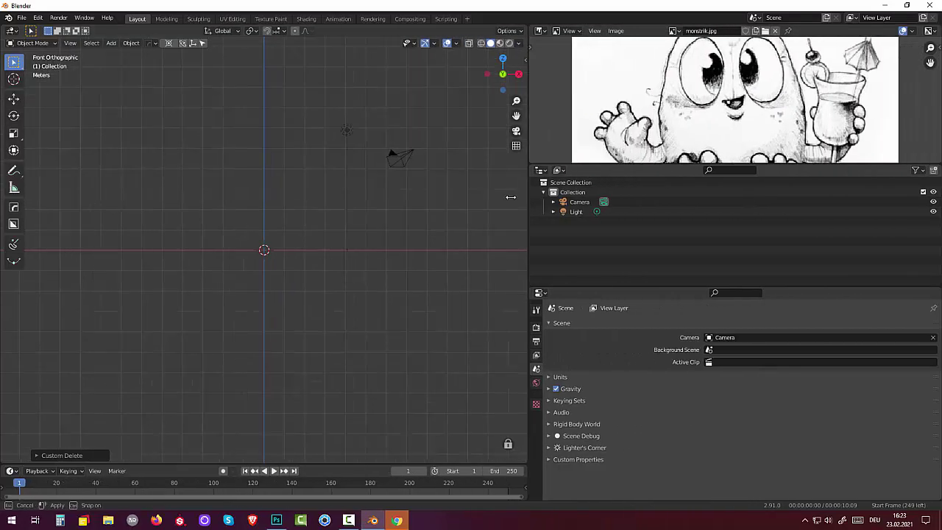
pyautogui.moveTo(735, 165); pyautogui.dragTo(736, 274)
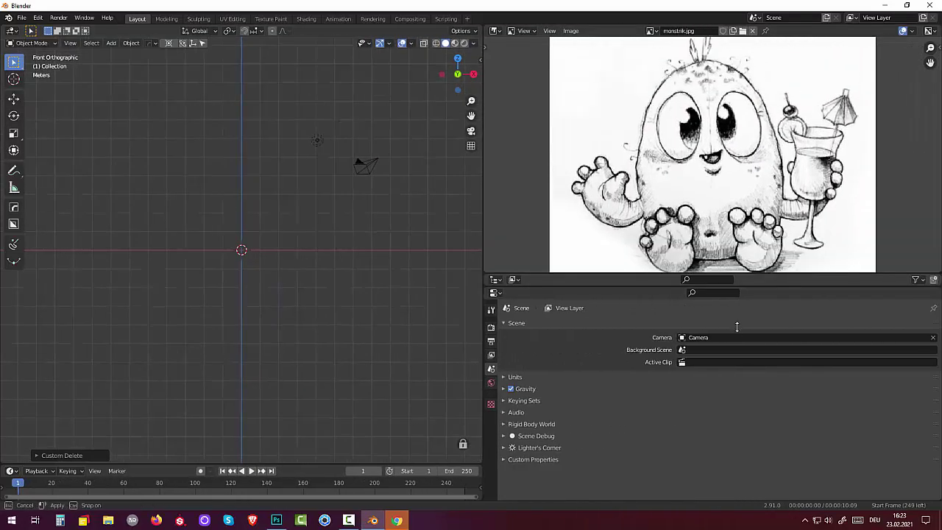
pyautogui.scroll(-2, 738, 203)
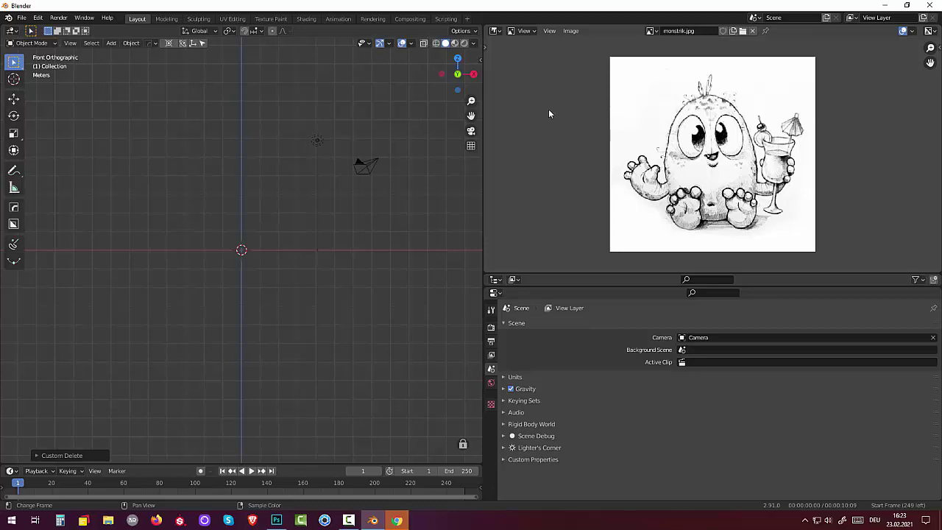
pyautogui.moveTo(482, 206); pyautogui.dragTo(765, 214)
pyautogui.moveTo(844, 274); pyautogui.dragTo(843, 165)
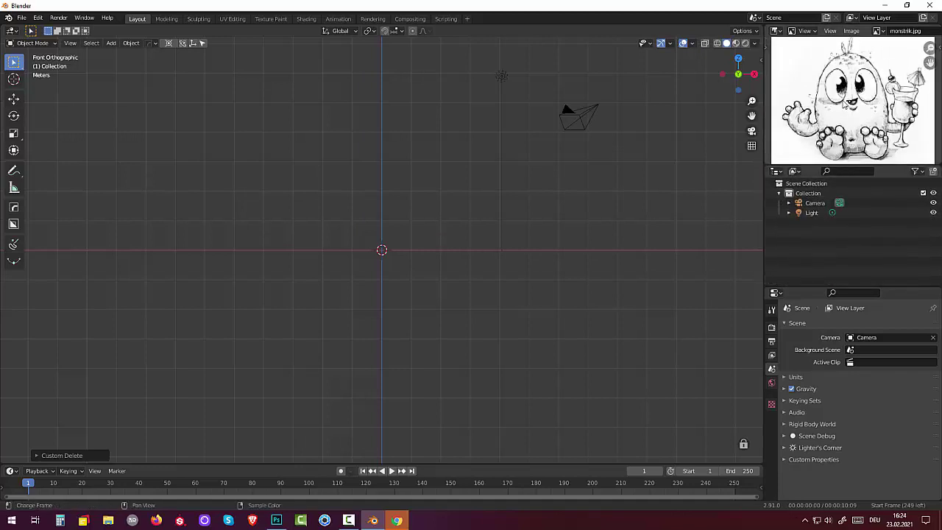
pyautogui.scroll(4, 841, 103)
pyautogui.scroll(-4, 852, 101)
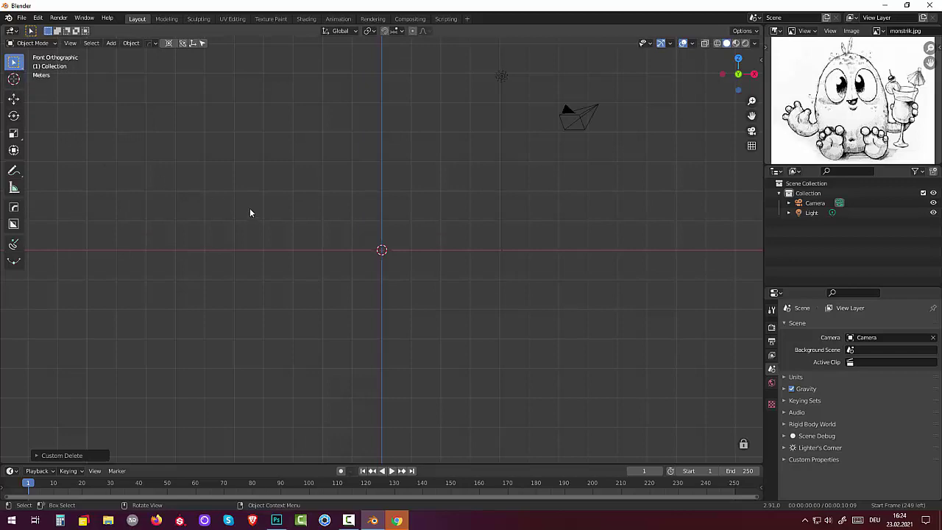
# - Add a Round Cube at the origin using the Quadsphere preset with 16 arc divisions
pyautogui.moveTo(249, 212)
pyautogui.mouseDown(button='middle')
pyautogui.moveTo(336, 288)
pyautogui.moveTo(289, 216)
pyautogui.moveTo(385, 248)
pyautogui.moveTo(261, 223)
pyautogui.mouseUp(button='middle')
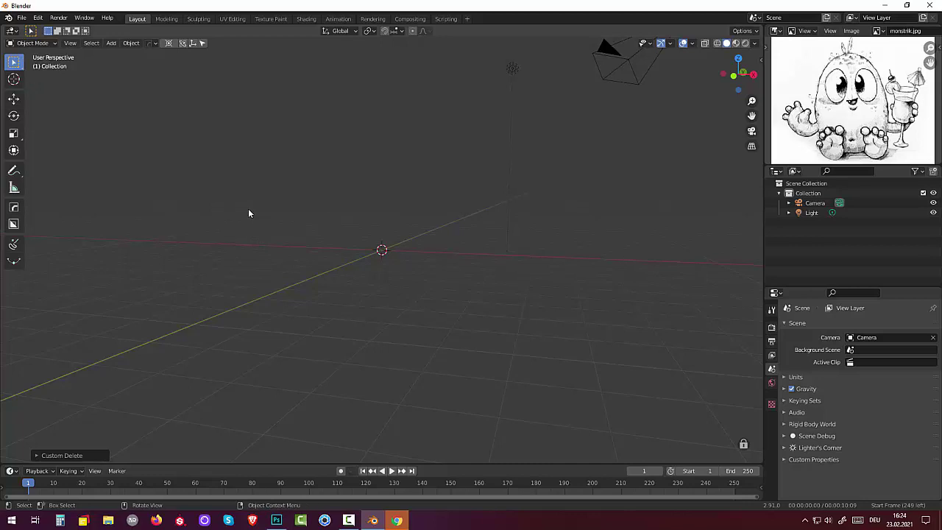
pyautogui.hotkey('shift', 'a')
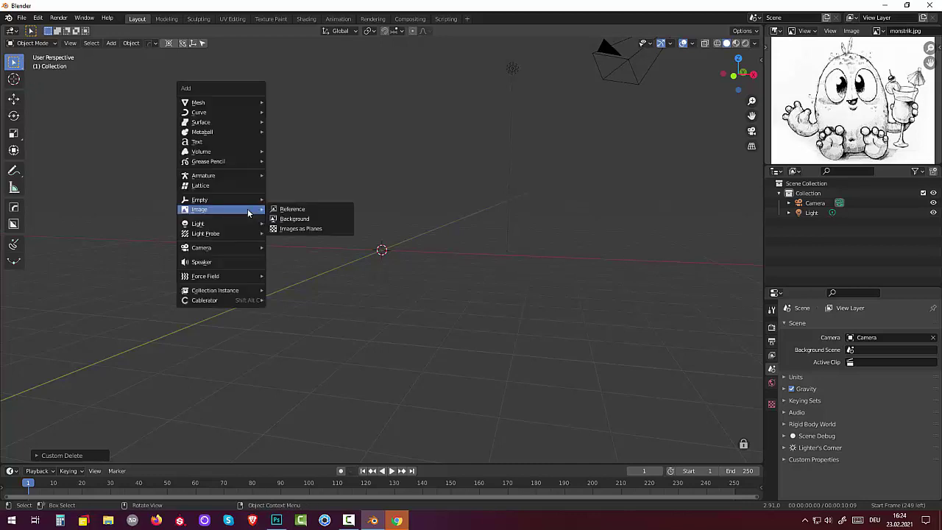
pyautogui.moveTo(198, 102)
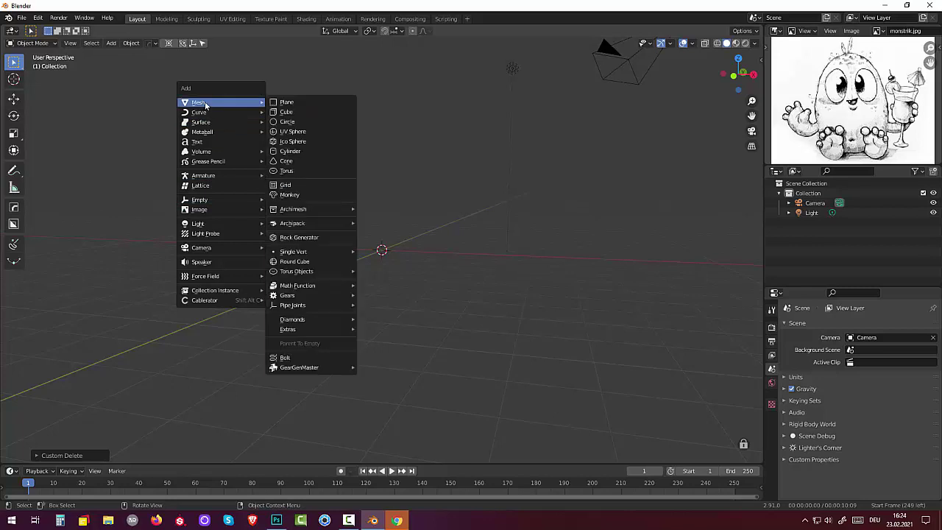
pyautogui.click(328, 263)
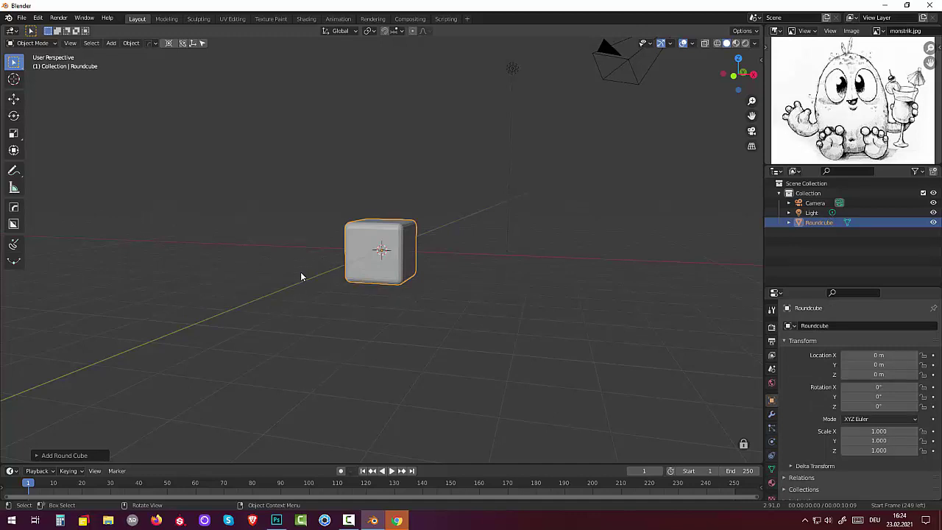
pyautogui.click(46, 456)
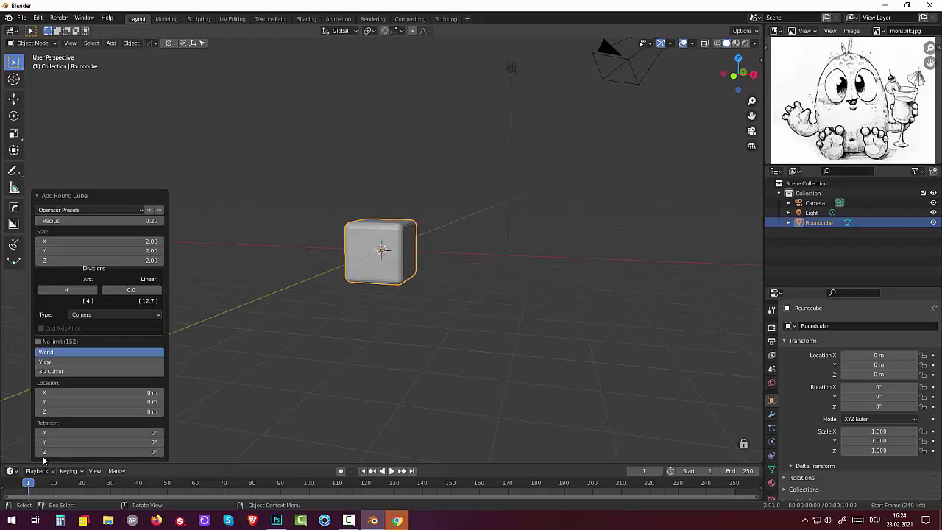
pyautogui.click(94, 209)
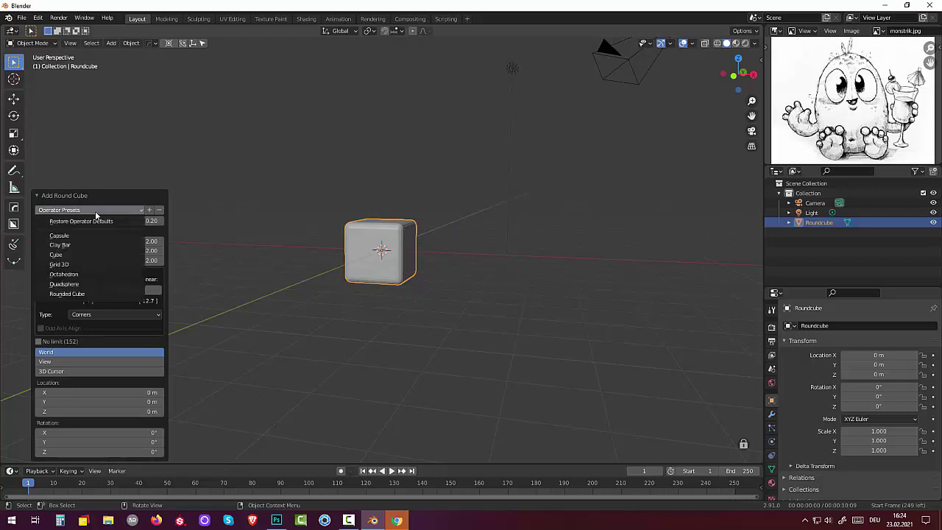
pyautogui.click(91, 285)
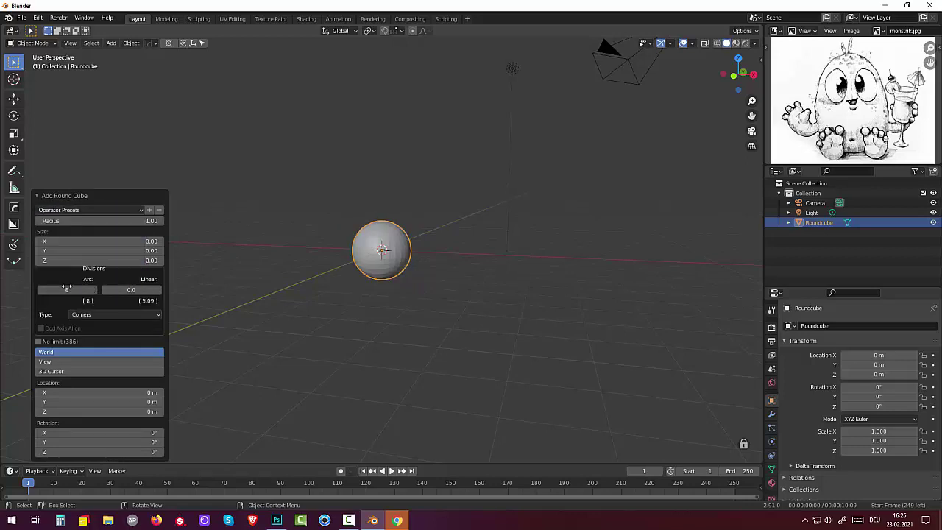
pyautogui.click(72, 291)
pyautogui.write('6')
pyautogui.press('Return')
pyautogui.click(240, 340)
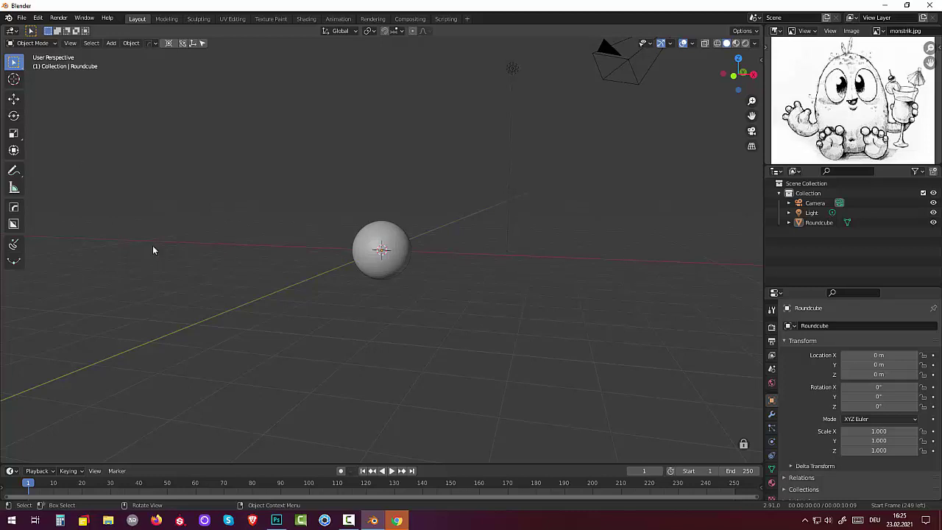
# - Stretch the sphere along Z, then try widening it along X and undo that
pyautogui.click(391, 267)
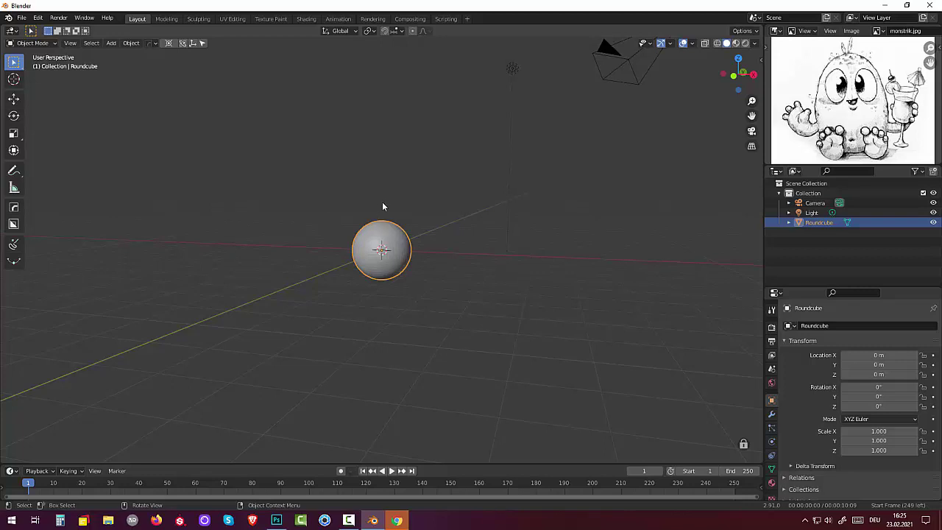
pyautogui.press('s')
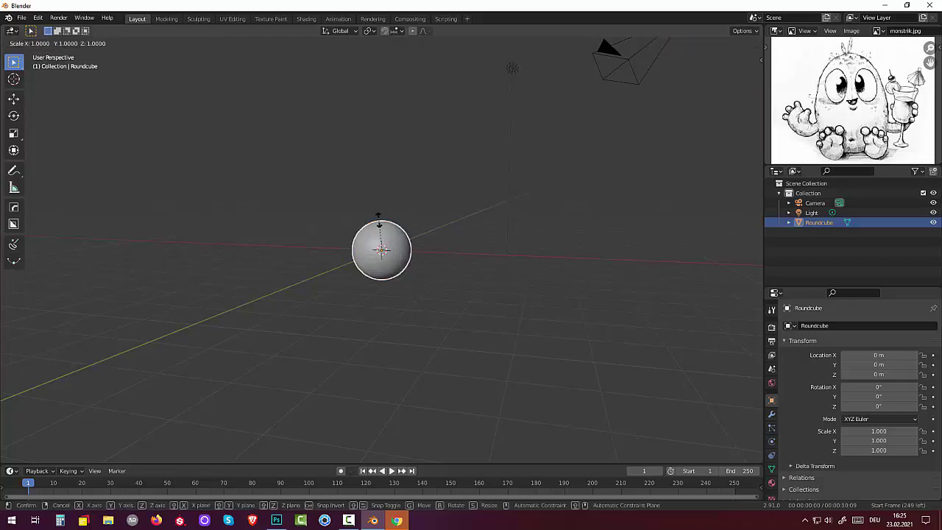
pyautogui.press('z')
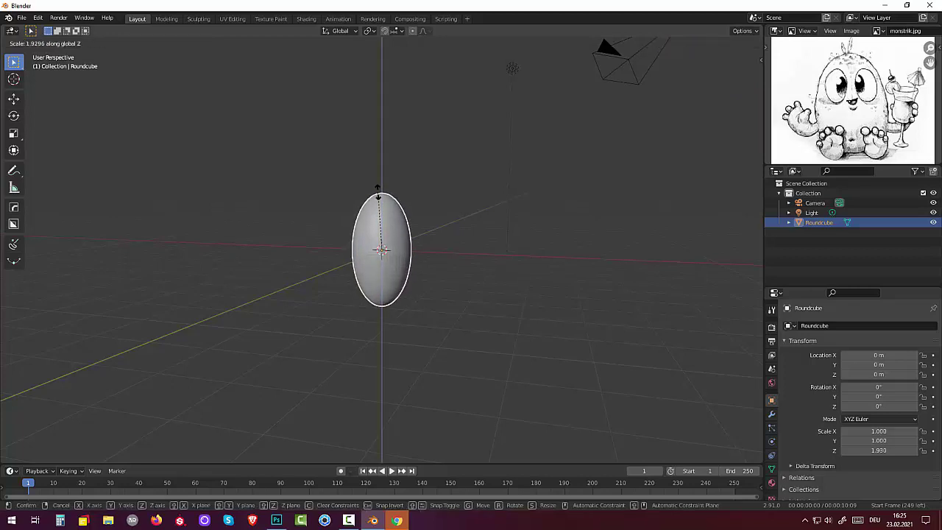
pyautogui.click(378, 190)
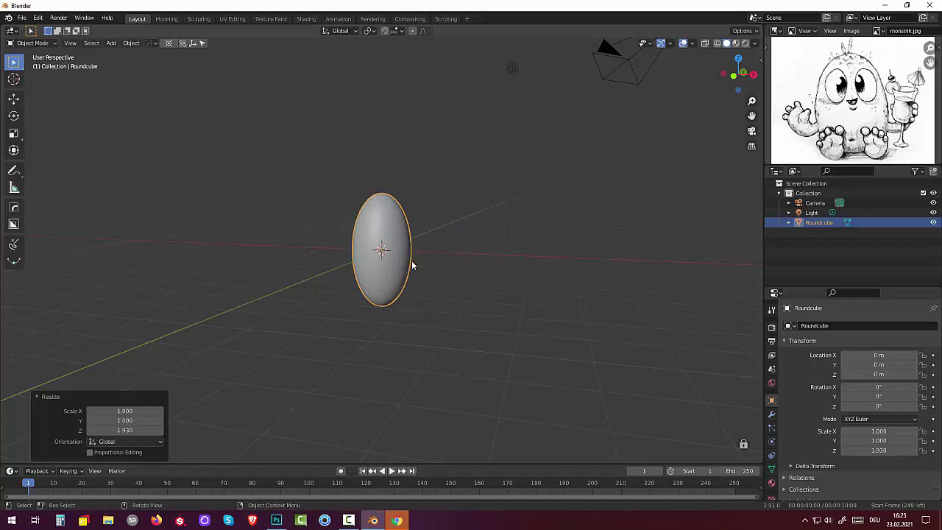
pyautogui.press('s')
pyautogui.press('x')
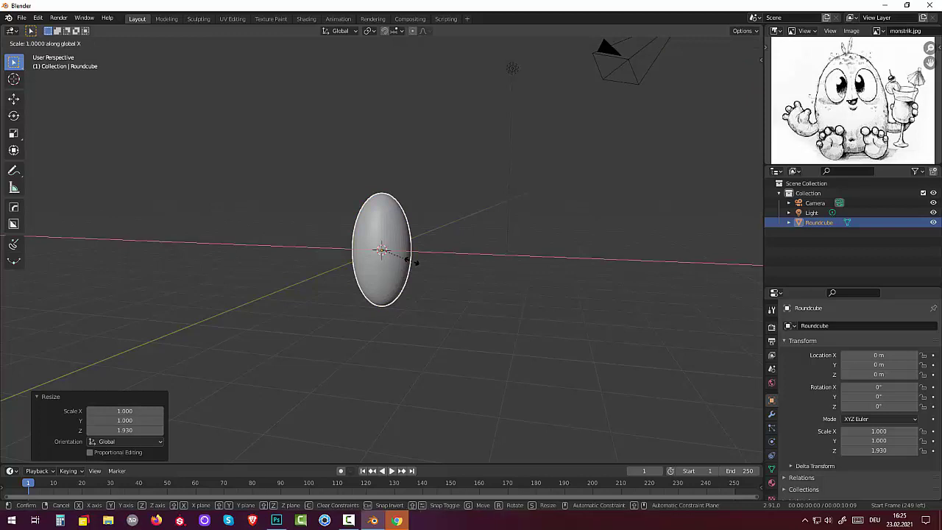
pyautogui.click(431, 264)
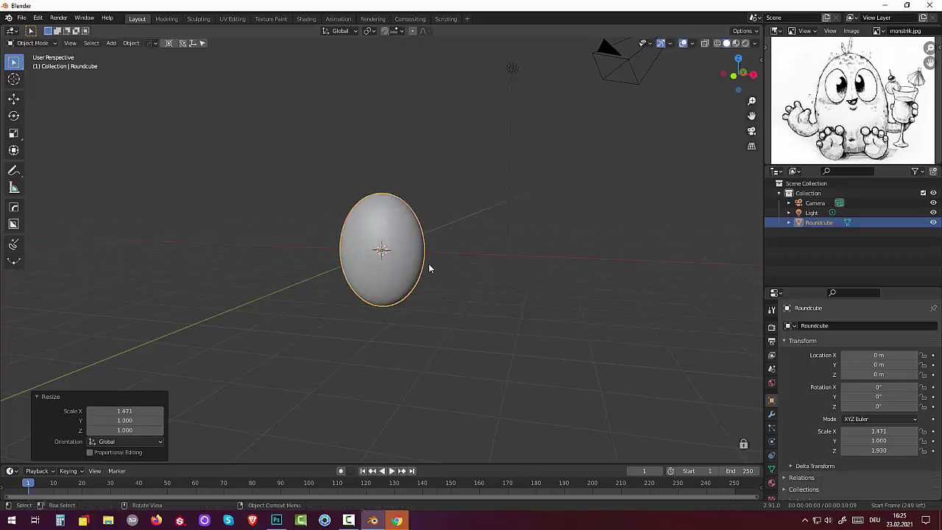
pyautogui.moveTo(429, 267)
pyautogui.mouseDown(button='middle')
pyautogui.moveTo(360, 338)
pyautogui.moveTo(356, 274)
pyautogui.moveTo(383, 286)
pyautogui.mouseUp(button='middle')
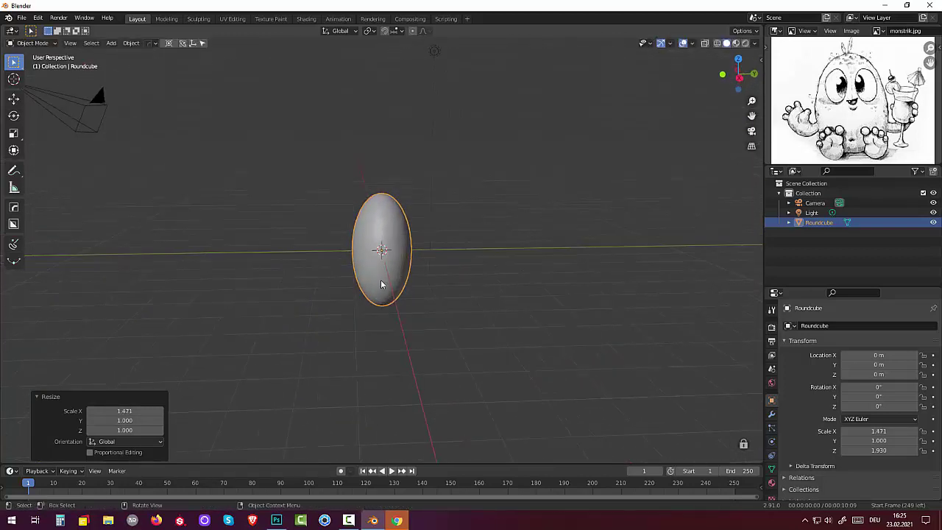
pyautogui.hotkey('ctrl', 'z')
pyautogui.hotkey('ctrl', 'z')
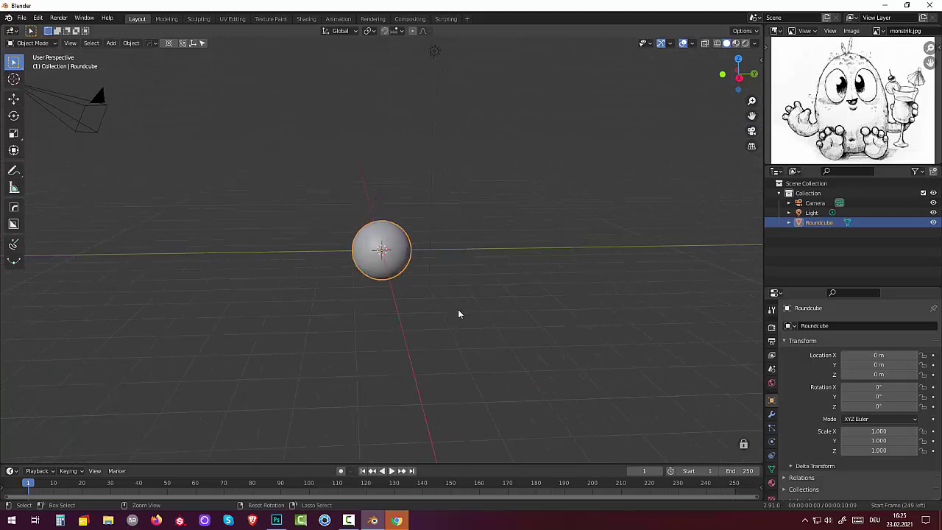
pyautogui.moveTo(458, 309)
pyautogui.mouseDown(button='middle')
pyautogui.moveTo(470, 285)
pyautogui.moveTo(455, 285)
pyautogui.mouseUp(button='middle')
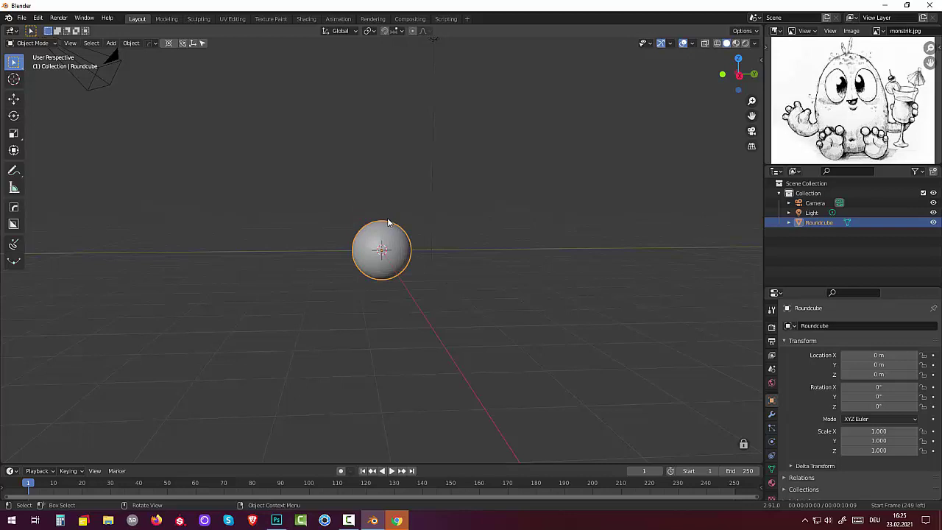
# - Rescale the sphere along Z to 1.613 and orbit to inspect the ellipsoid
pyautogui.press('s')
pyautogui.press('z')
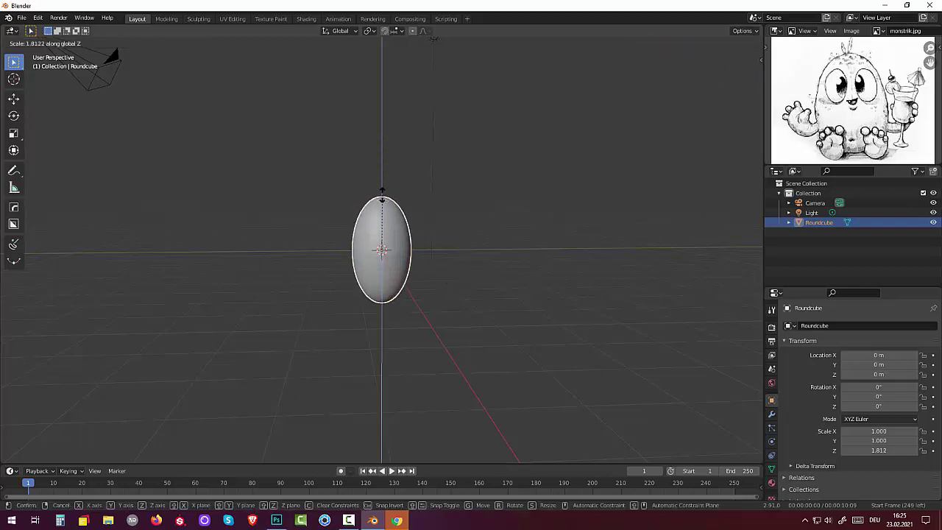
pyautogui.click(384, 193)
pyautogui.moveTo(384, 193)
pyautogui.mouseDown(button='middle')
pyautogui.moveTo(489, 190)
pyautogui.moveTo(494, 208)
pyautogui.moveTo(476, 215)
pyautogui.moveTo(481, 197)
pyautogui.moveTo(503, 196)
pyautogui.moveTo(486, 203)
pyautogui.mouseUp(button='middle')
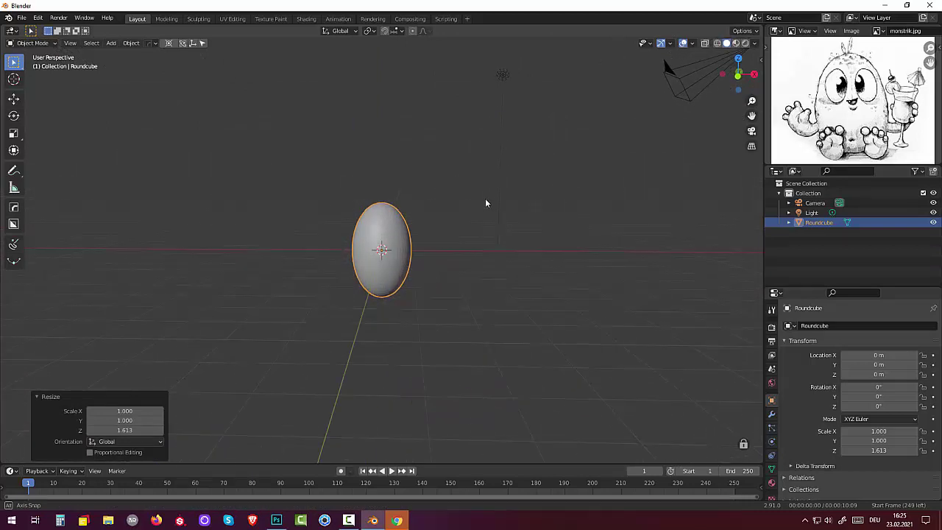
pyautogui.press('KP_4')
pyautogui.press('KP_4')
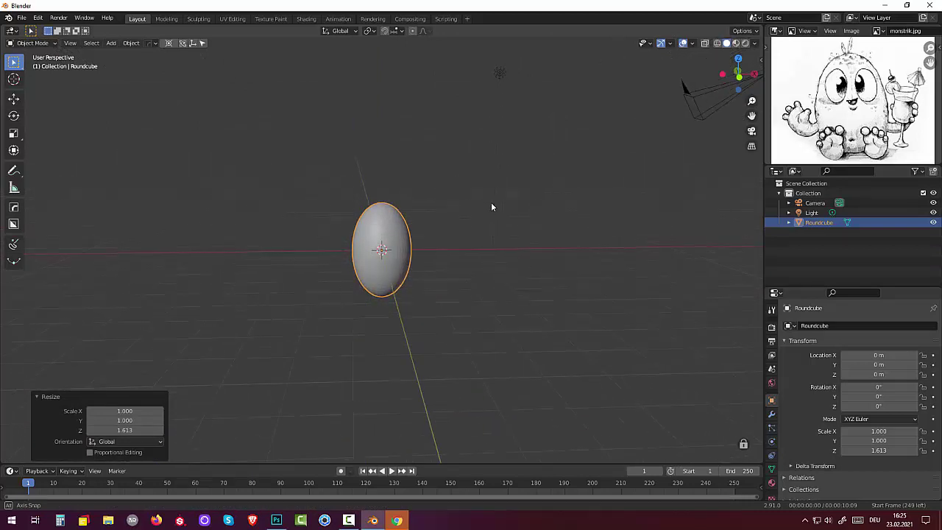
pyautogui.moveTo(491, 201)
pyautogui.mouseDown(button='middle')
pyautogui.moveTo(488, 192)
pyautogui.moveTo(466, 199)
pyautogui.mouseUp(button='middle')
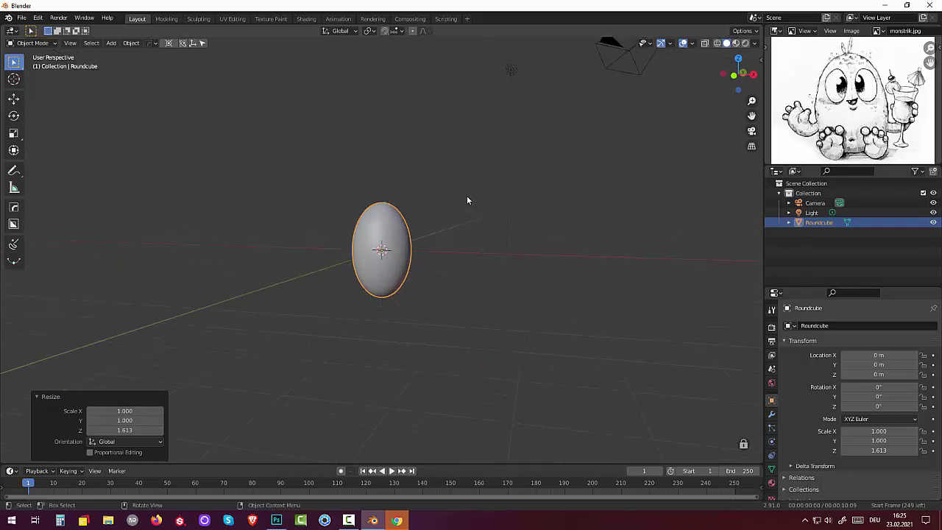
# - Enter Sculpt Mode with the Elastic Deform brush and pull the body's lower part downward
pyautogui.click(32, 43)
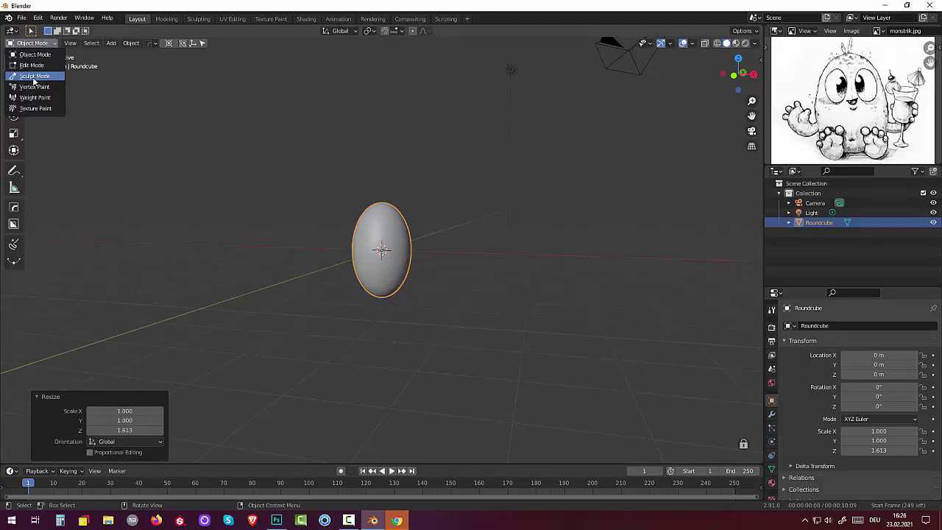
pyautogui.click(34, 77)
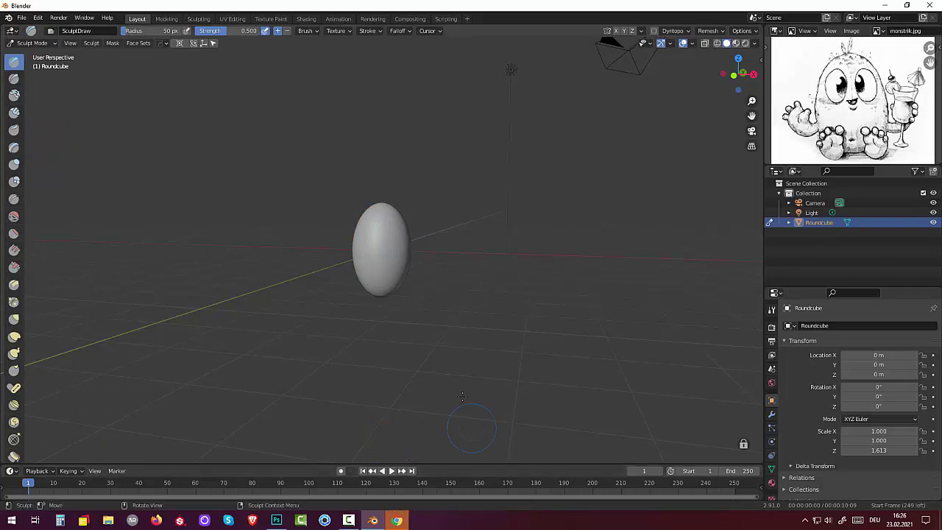
pyautogui.click(14, 337)
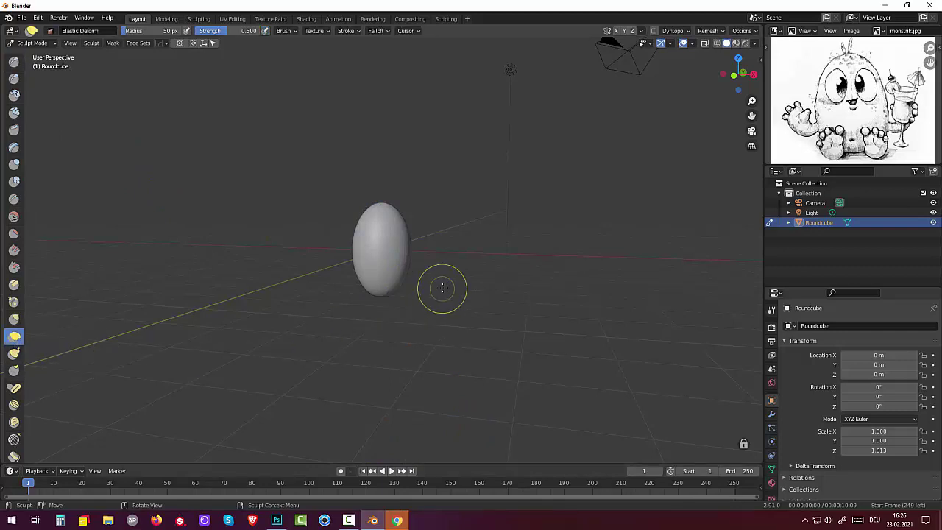
pyautogui.moveTo(439, 288)
pyautogui.mouseDown(button='middle')
pyautogui.moveTo(466, 274)
pyautogui.moveTo(458, 280)
pyautogui.mouseUp(button='middle')
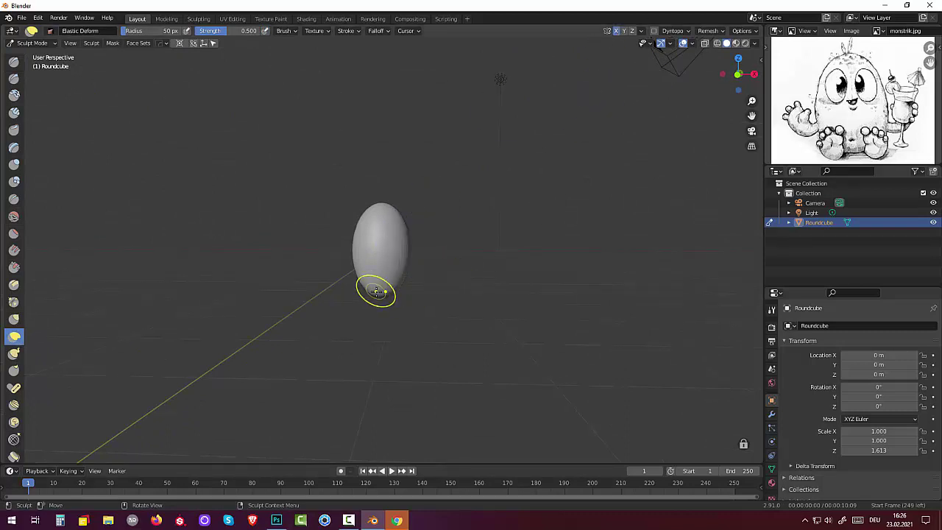
pyautogui.moveTo(376, 288); pyautogui.dragTo(378, 291)
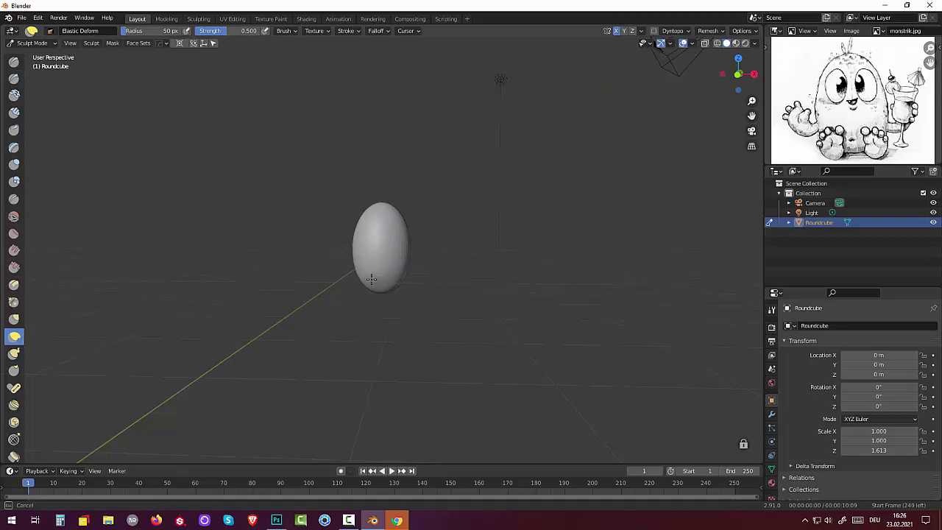
pyautogui.moveTo(379, 258); pyautogui.dragTo(377, 298)
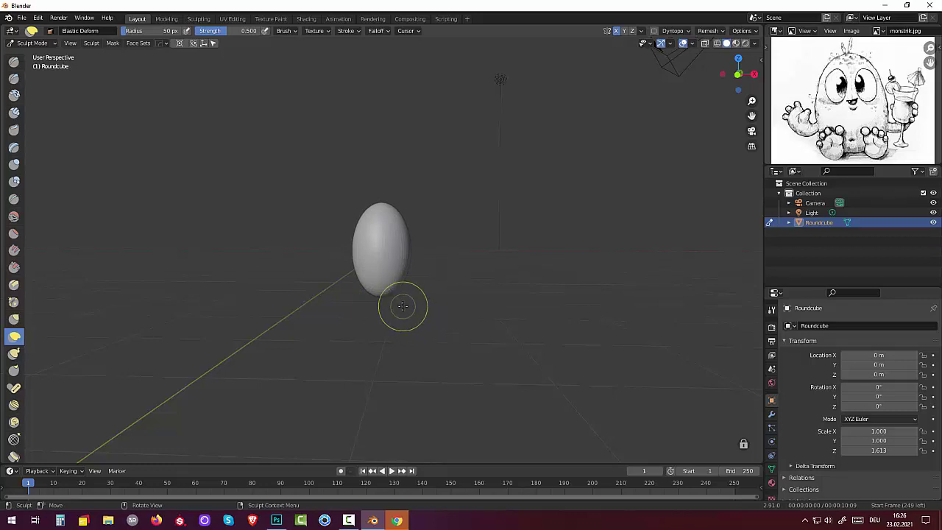
# - Set the brush radius to 152 px and reshape the egg's outline, top and left side
pyautogui.press('f')
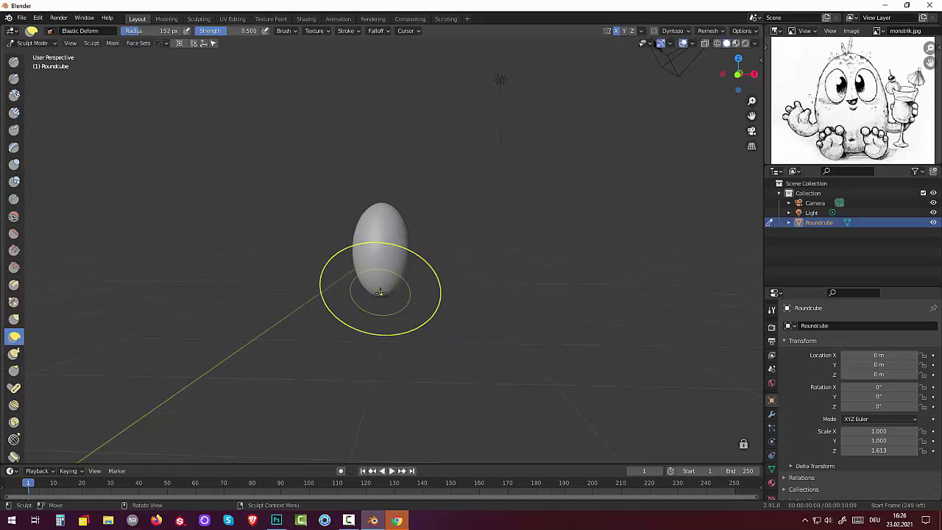
pyautogui.click(380, 292)
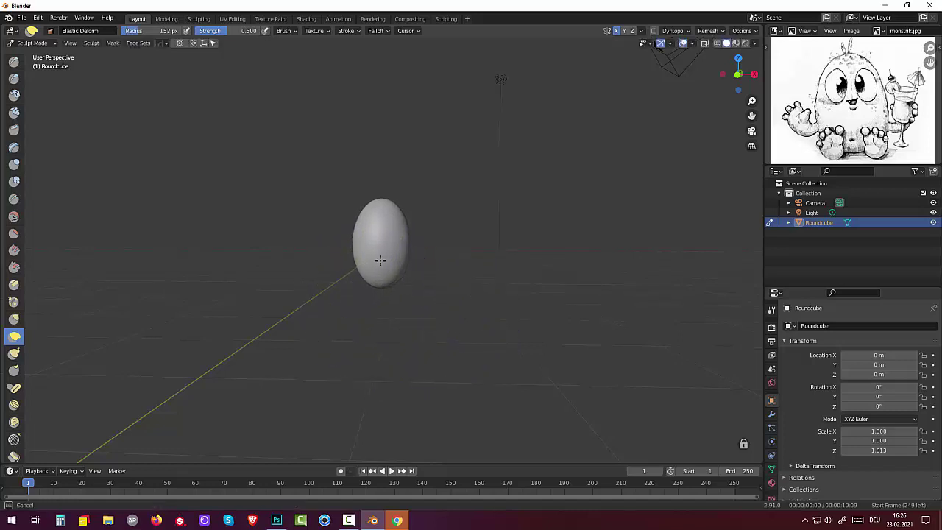
pyautogui.moveTo(380, 260); pyautogui.dragTo(413, 240)
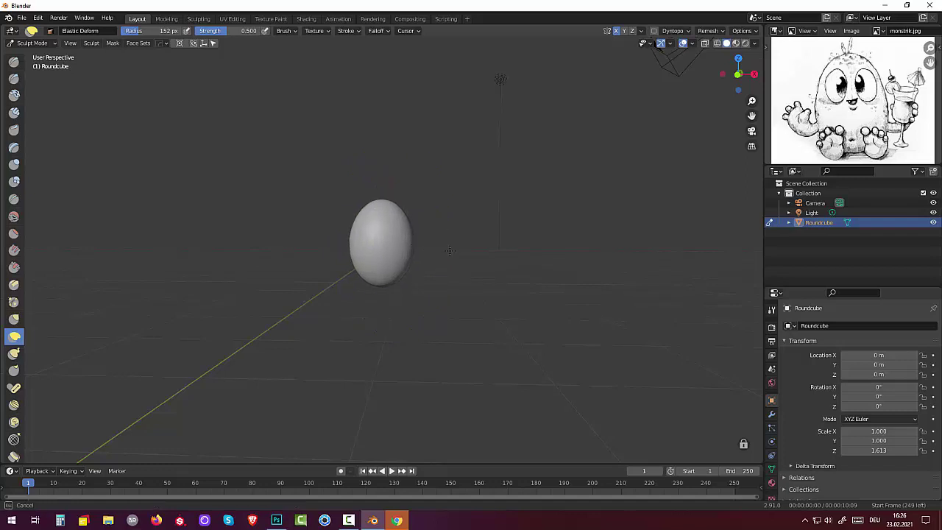
pyautogui.moveTo(473, 253)
pyautogui.mouseDown(button='middle')
pyautogui.moveTo(401, 248)
pyautogui.moveTo(622, 242)
pyautogui.mouseUp(button='middle')
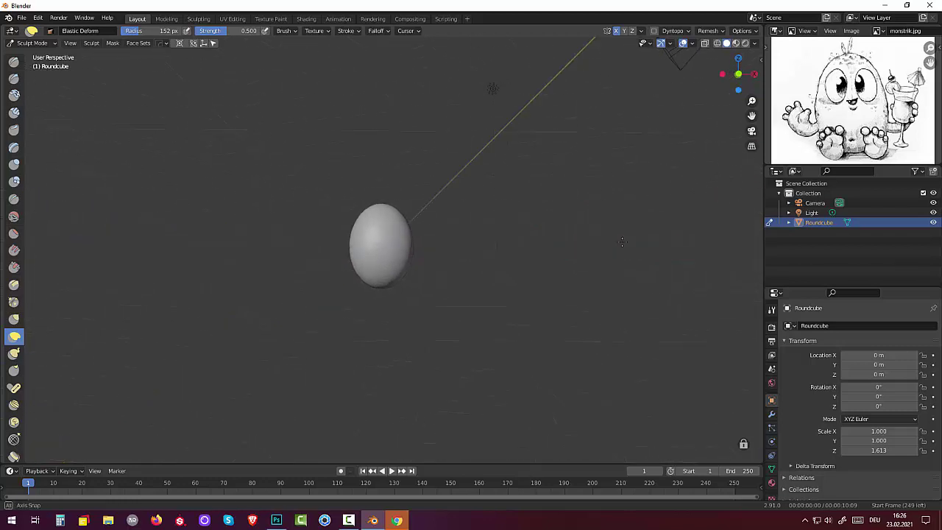
pyautogui.moveTo(530, 248); pyautogui.dragTo(404, 227, button='middle')
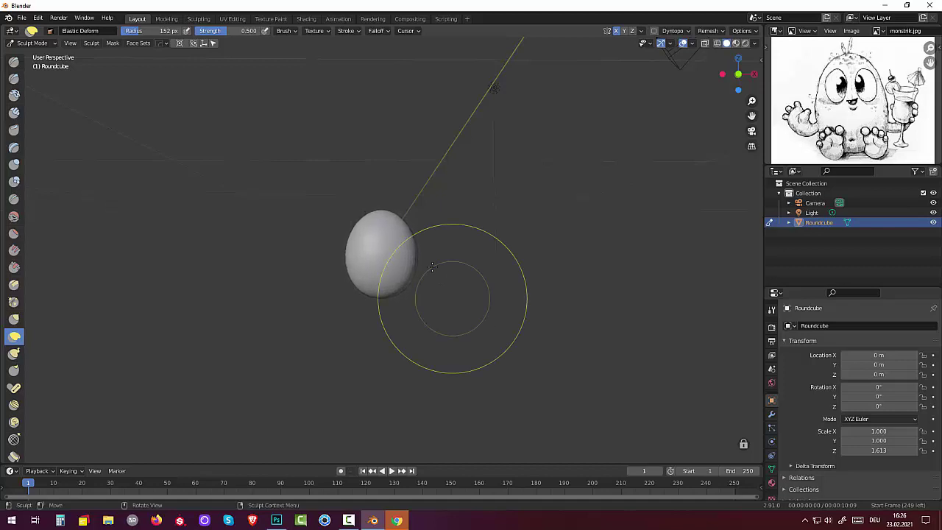
pyautogui.moveTo(391, 221); pyautogui.dragTo(390, 175)
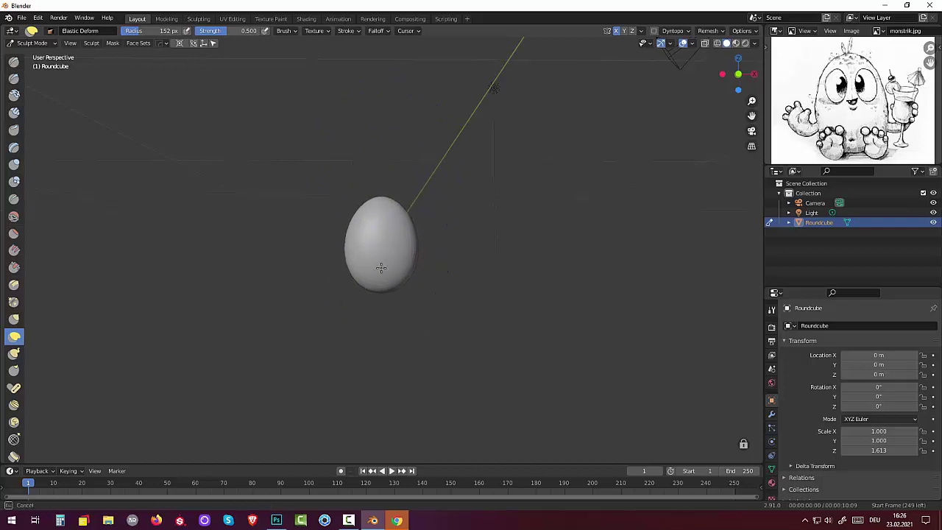
pyautogui.moveTo(406, 231)
pyautogui.mouseDown(button='middle')
pyautogui.moveTo(274, 247)
pyautogui.moveTo(313, 244)
pyautogui.mouseUp(button='middle')
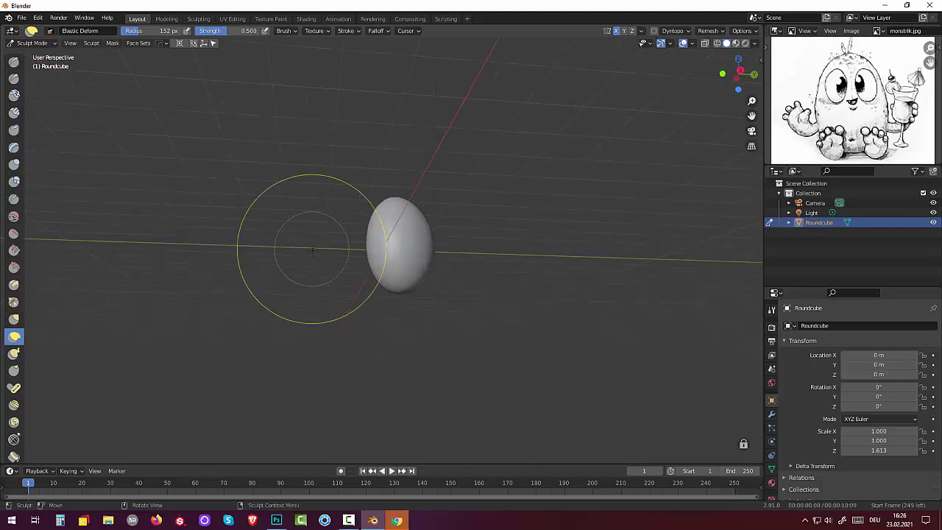
pyautogui.moveTo(371, 256); pyautogui.dragTo(337, 262)
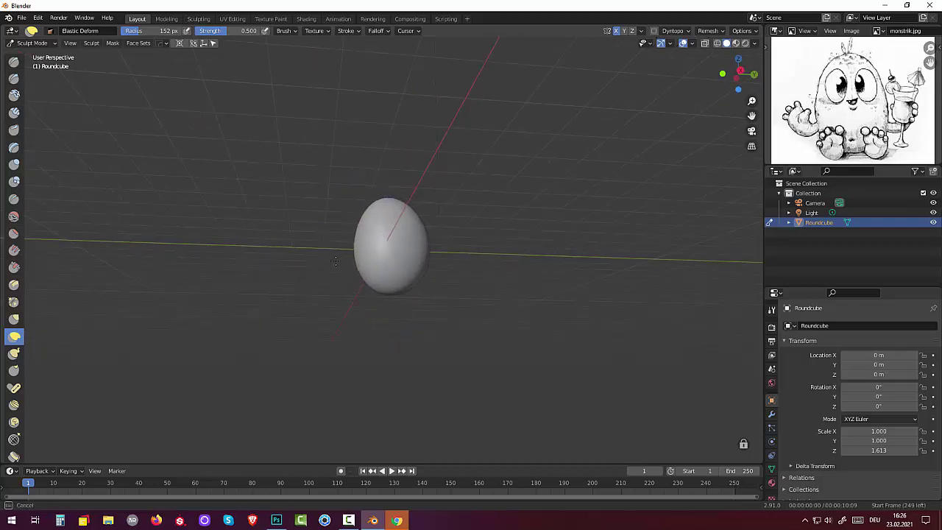
pyautogui.moveTo(395, 236)
pyautogui.mouseDown(button='middle')
pyautogui.moveTo(532, 246)
pyautogui.moveTo(488, 273)
pyautogui.mouseUp(button='middle')
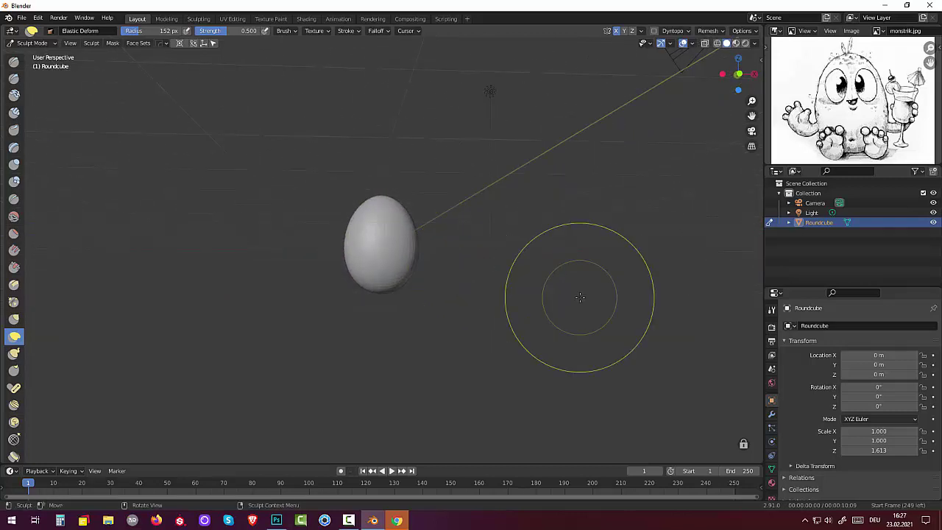
pyautogui.press('KP_1')
pyautogui.moveTo(557, 300); pyautogui.dragTo(403, 283, button='middle')
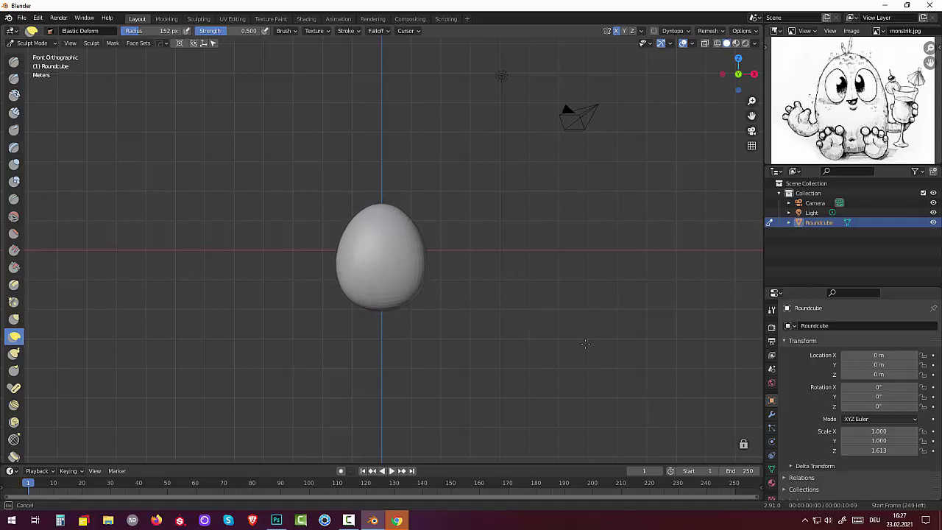
# - Pull the egg's top upward and round out its bottom, front and left side
pyautogui.moveTo(587, 329); pyautogui.dragTo(575, 326)
pyautogui.moveTo(383, 202); pyautogui.dragTo(384, 208)
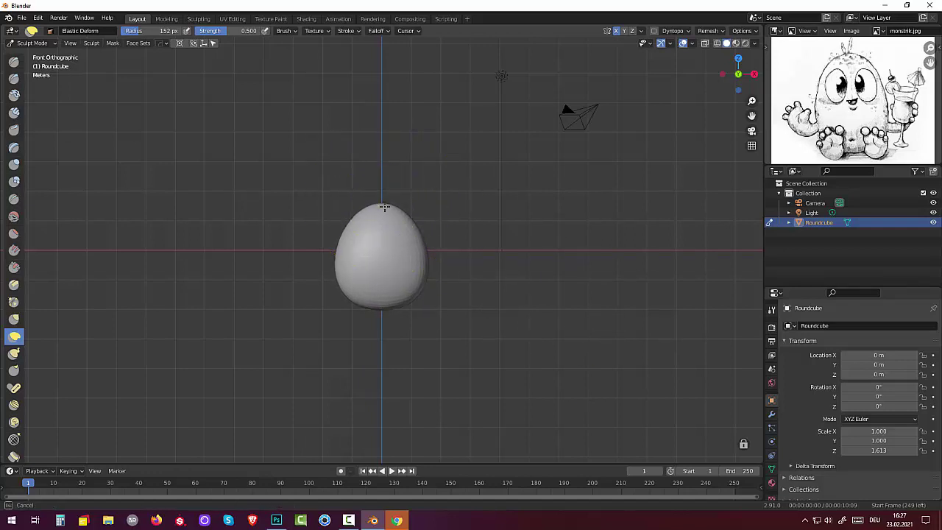
pyautogui.moveTo(384, 169); pyautogui.dragTo(387, 137)
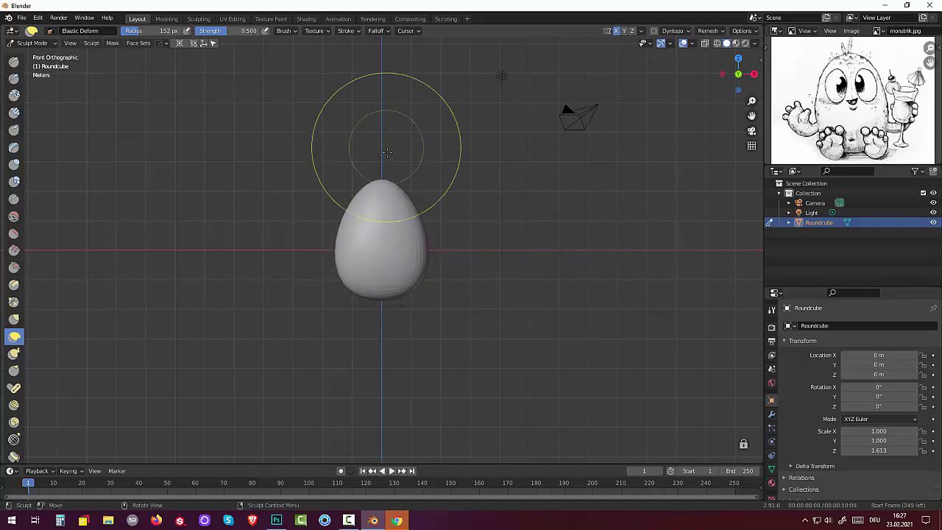
pyautogui.moveTo(397, 184)
pyautogui.mouseDown()
pyautogui.moveTo(406, 194)
pyautogui.moveTo(532, 210)
pyautogui.mouseUp()
pyautogui.moveTo(532, 211); pyautogui.dragTo(372, 217, button='middle')
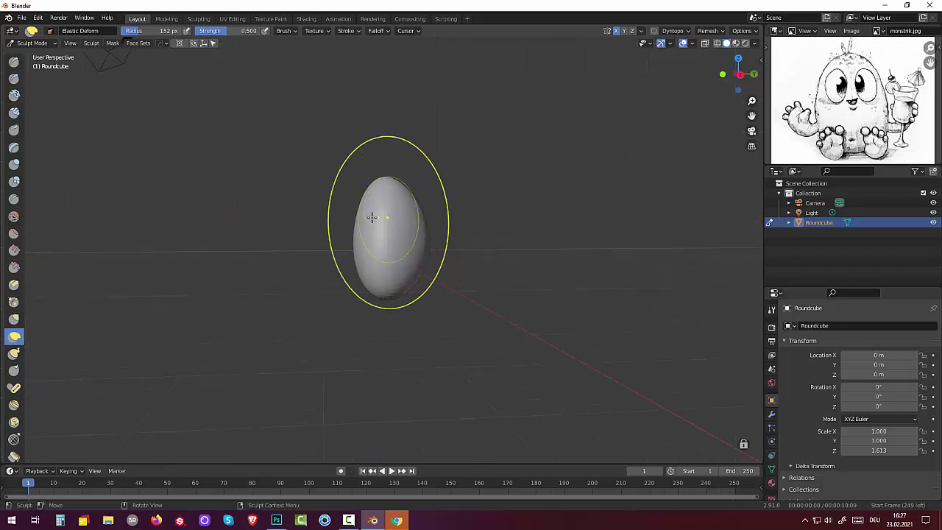
pyautogui.moveTo(372, 217); pyautogui.dragTo(344, 220)
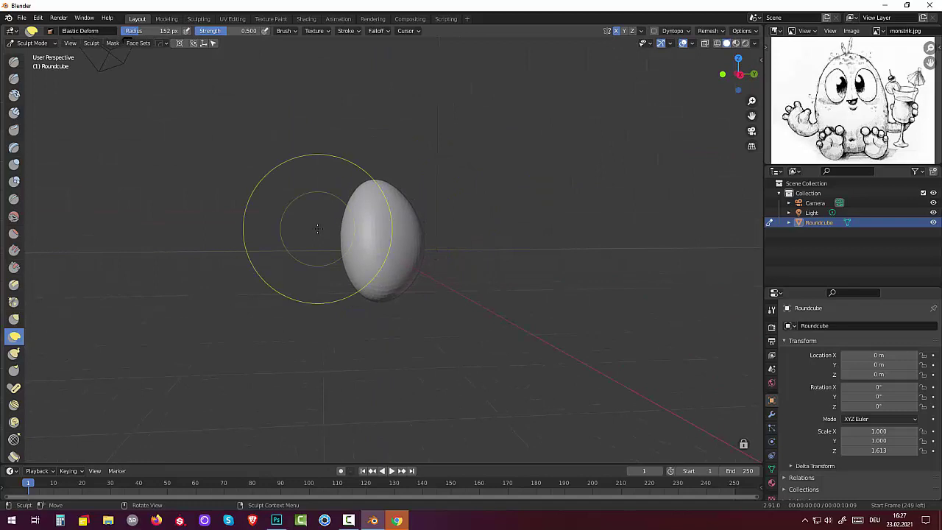
pyautogui.moveTo(384, 180); pyautogui.dragTo(402, 190)
pyautogui.moveTo(352, 251)
pyautogui.mouseDown()
pyautogui.moveTo(324, 254)
pyautogui.moveTo(309, 269)
pyautogui.mouseUp()
pyautogui.moveTo(393, 237); pyautogui.dragTo(381, 193)
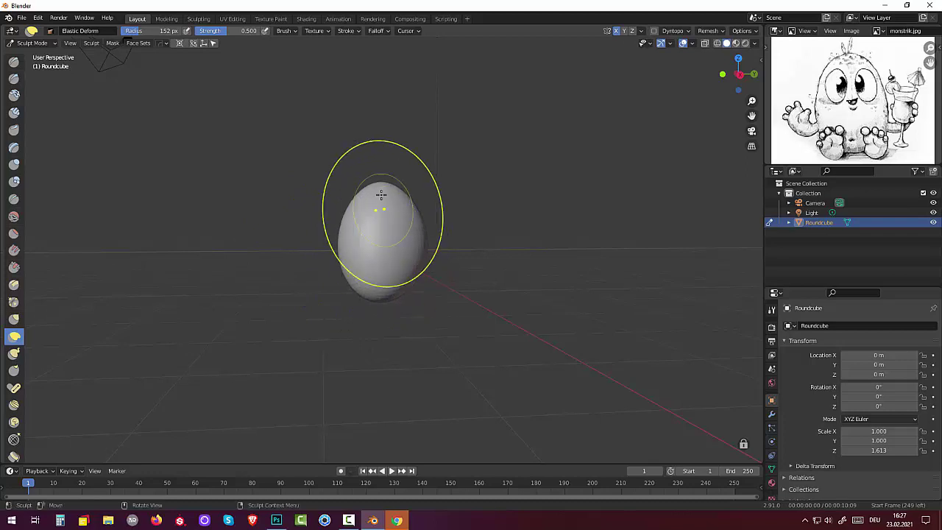
pyautogui.moveTo(350, 232); pyautogui.dragTo(412, 249)
# - Refine the egg's sides, lower right and top with further elastic deform strokes
pyautogui.moveTo(412, 248); pyautogui.dragTo(421, 270, button='middle')
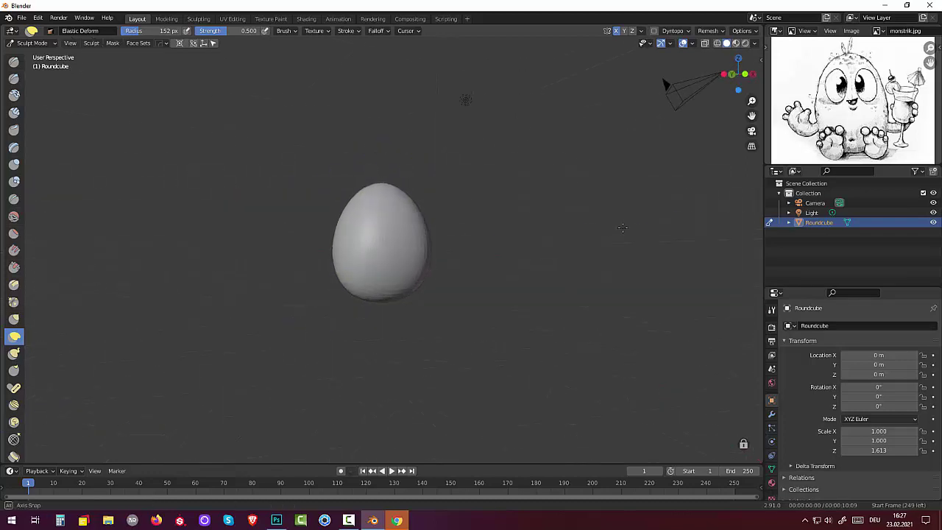
pyautogui.moveTo(421, 270); pyautogui.dragTo(393, 210)
pyautogui.moveTo(393, 211)
pyautogui.mouseDown(button='middle')
pyautogui.moveTo(549, 204)
pyautogui.moveTo(582, 179)
pyautogui.moveTo(429, 126)
pyautogui.moveTo(452, 242)
pyautogui.moveTo(512, 132)
pyautogui.moveTo(441, 206)
pyautogui.moveTo(368, 220)
pyautogui.moveTo(316, 211)
pyautogui.mouseUp(button='middle')
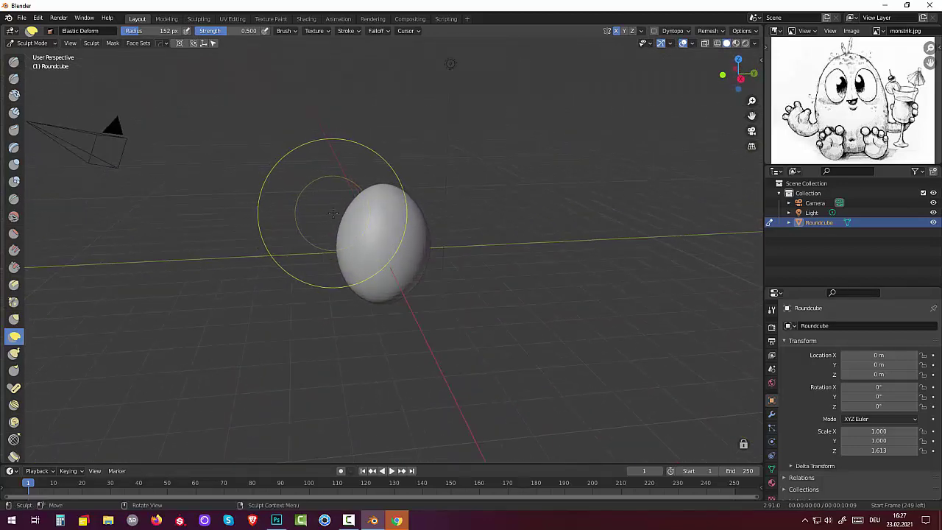
pyautogui.moveTo(333, 213)
pyautogui.mouseDown()
pyautogui.moveTo(358, 217)
pyautogui.moveTo(349, 217)
pyautogui.moveTo(337, 277)
pyautogui.moveTo(330, 242)
pyautogui.moveTo(355, 231)
pyautogui.moveTo(431, 296)
pyautogui.mouseUp()
pyautogui.moveTo(431, 296)
pyautogui.mouseDown(button='middle')
pyautogui.moveTo(559, 257)
pyautogui.moveTo(694, 120)
pyautogui.mouseUp(button='middle')
pyautogui.moveTo(471, 275)
pyautogui.mouseDown()
pyautogui.moveTo(404, 237)
pyautogui.moveTo(431, 299)
pyautogui.mouseUp()
pyautogui.moveTo(431, 299)
pyautogui.mouseDown(button='middle')
pyautogui.moveTo(359, 256)
pyautogui.moveTo(316, 265)
pyautogui.mouseUp(button='middle')
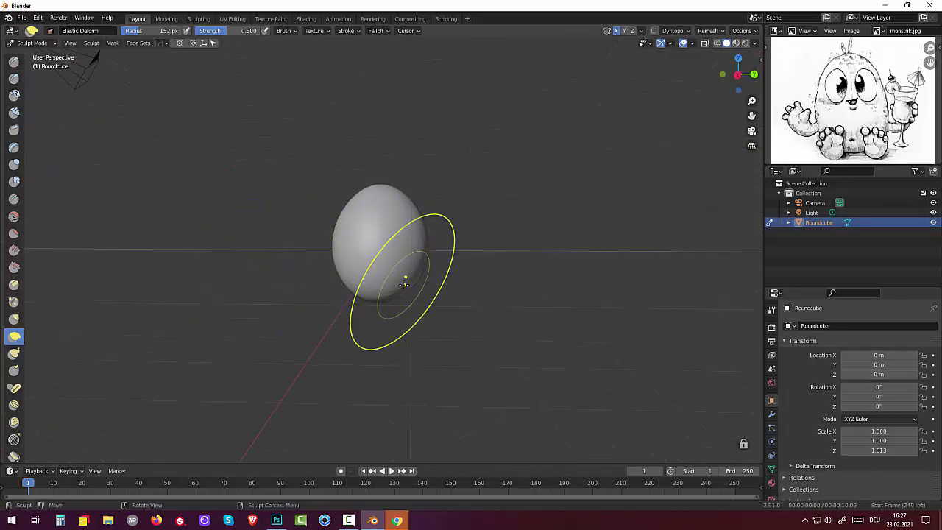
pyautogui.moveTo(414, 270)
pyautogui.mouseDown()
pyautogui.moveTo(425, 287)
pyautogui.moveTo(360, 287)
pyautogui.moveTo(341, 305)
pyautogui.moveTo(368, 341)
pyautogui.moveTo(367, 273)
pyautogui.mouseUp()
pyautogui.moveTo(368, 205); pyautogui.dragTo(390, 187)
# - Reshape the egg's upper right and right side from near-front angles
pyautogui.moveTo(530, 288); pyautogui.dragTo(647, 283, button='middle')
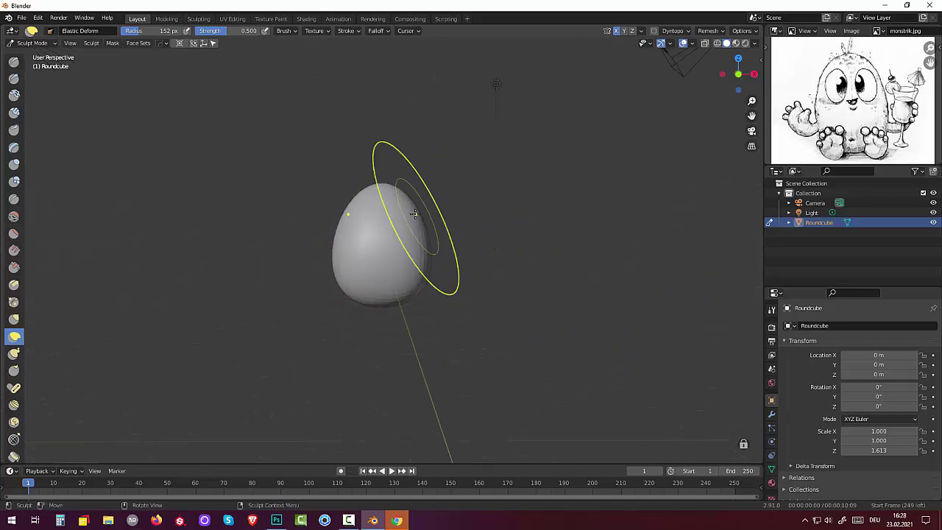
pyautogui.moveTo(414, 214); pyautogui.dragTo(435, 229)
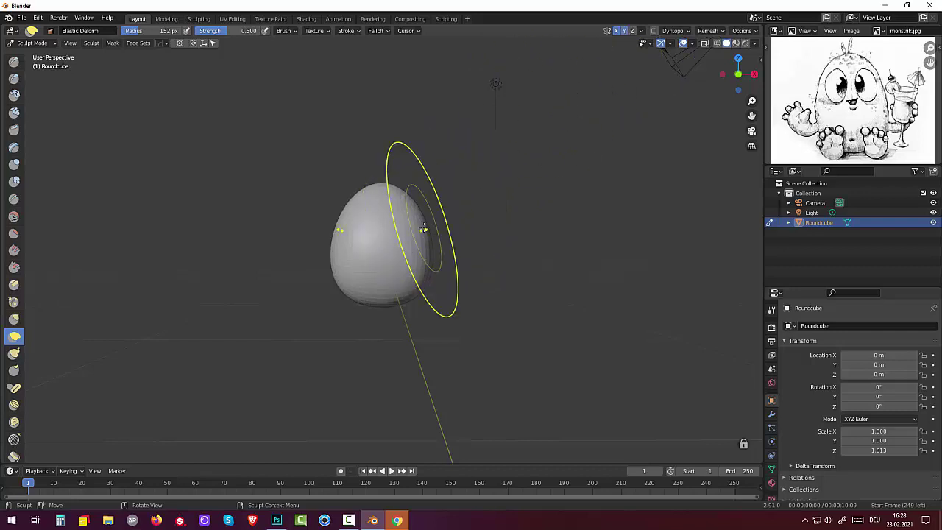
pyautogui.moveTo(426, 230); pyautogui.dragTo(365, 258)
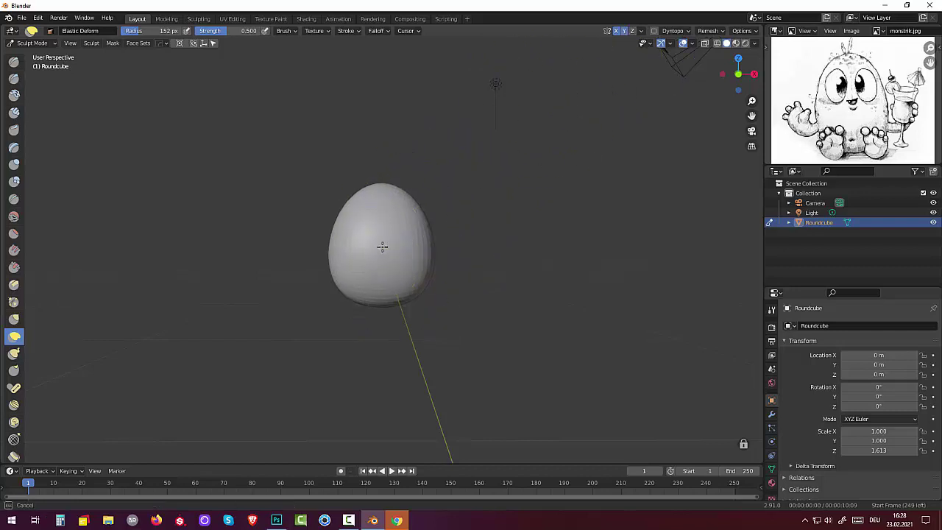
pyautogui.moveTo(366, 258)
pyautogui.mouseDown(button='middle')
pyautogui.moveTo(362, 242)
pyautogui.moveTo(331, 253)
pyautogui.mouseUp(button='middle')
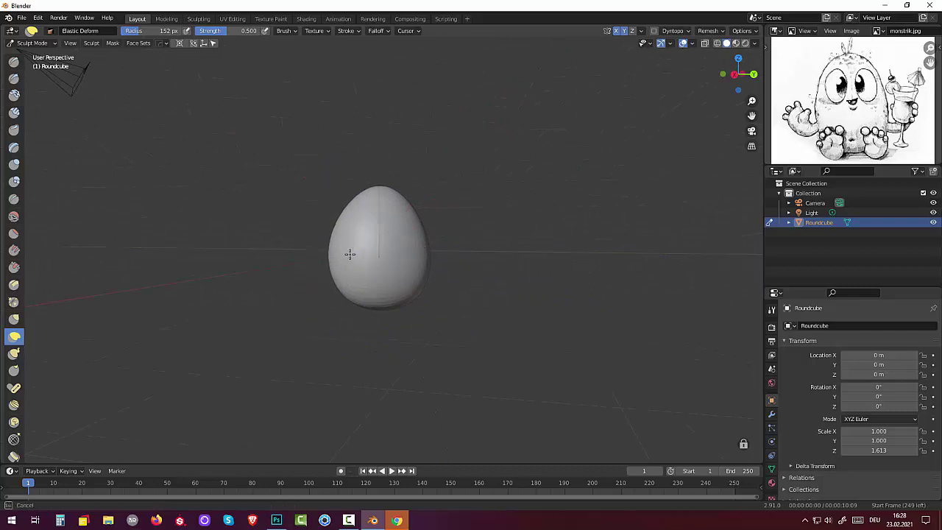
pyautogui.moveTo(349, 252); pyautogui.dragTo(409, 244)
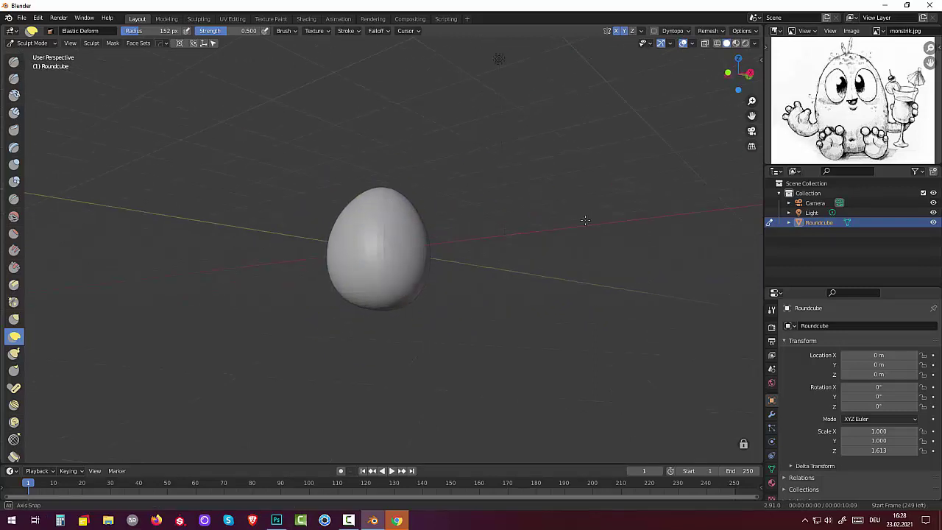
pyautogui.moveTo(409, 244)
pyautogui.mouseDown(button='middle')
pyautogui.moveTo(613, 233)
pyautogui.moveTo(609, 206)
pyautogui.mouseUp(button='middle')
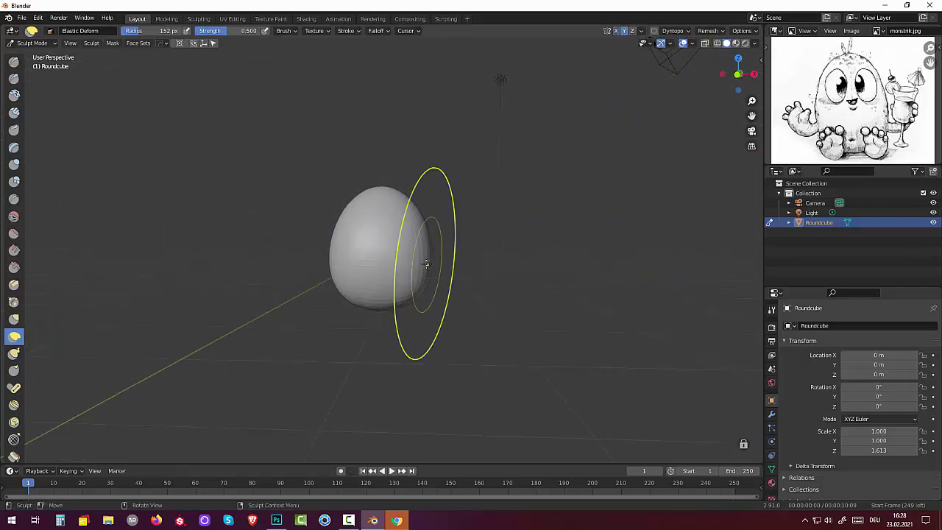
pyautogui.moveTo(420, 273); pyautogui.dragTo(413, 261)
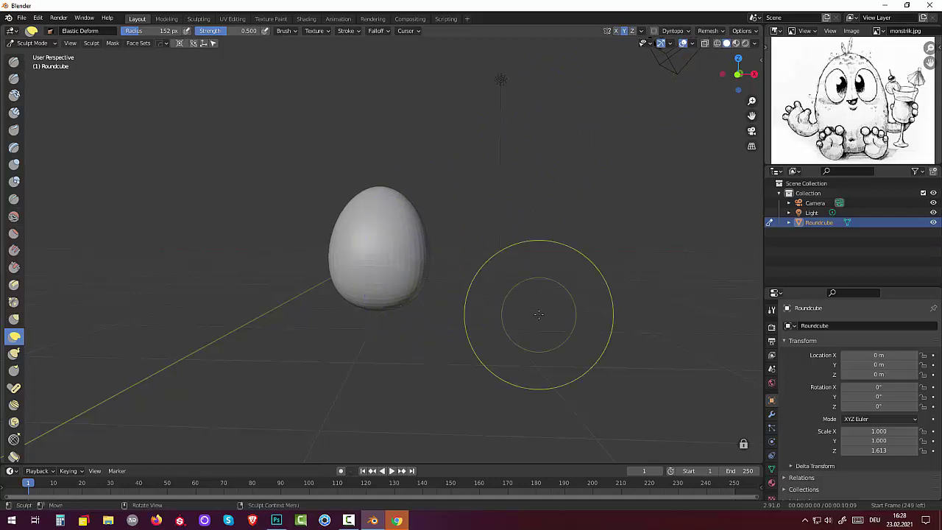
pyautogui.scroll(-4, 537, 318)
pyautogui.scroll(2, 537, 319)
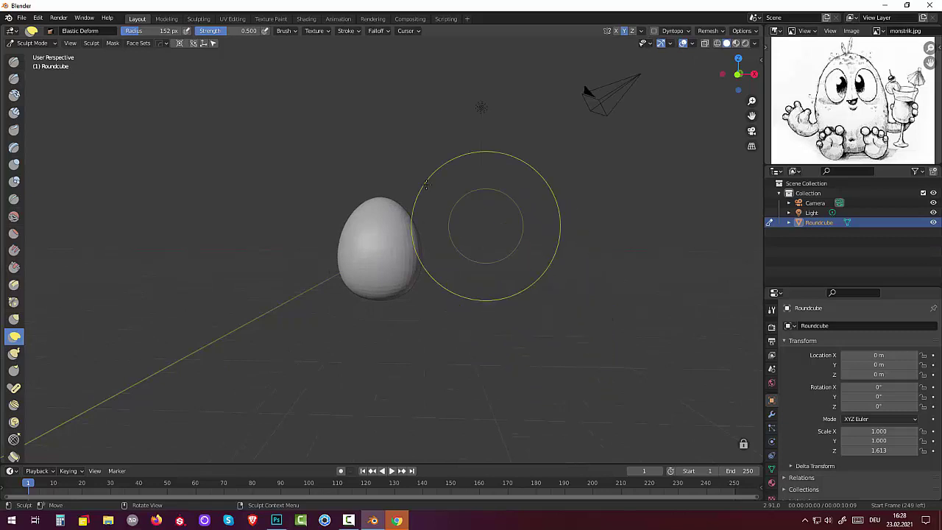
# - Return to Object Mode and bring up the Shift+A Add menu
pyautogui.click(29, 46)
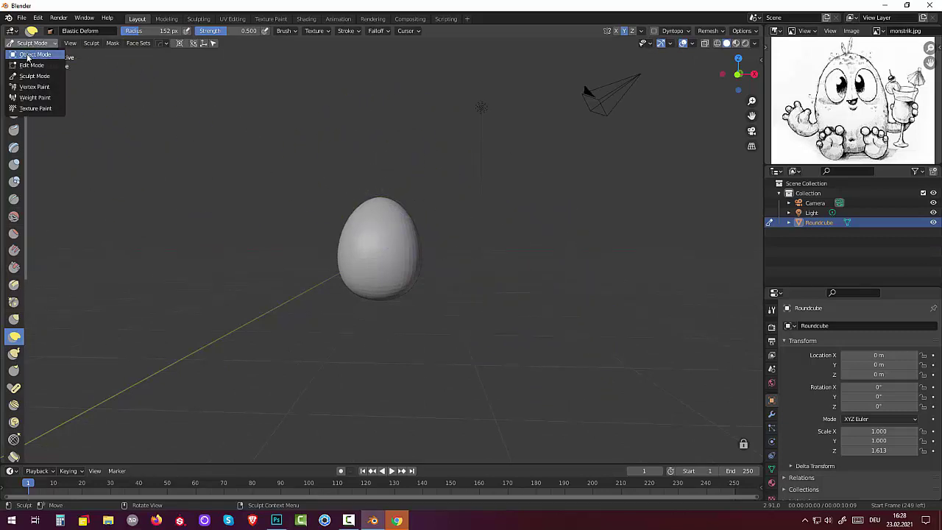
pyautogui.click(31, 55)
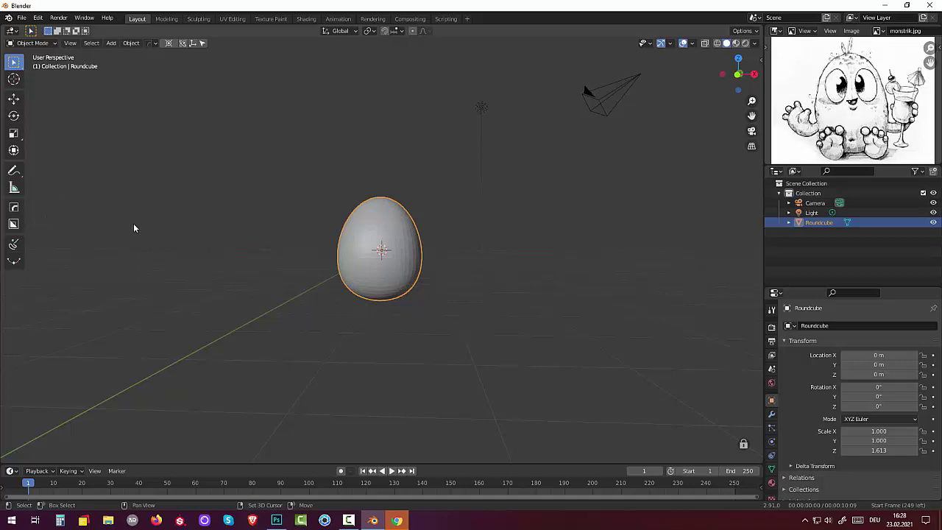
pyautogui.hotkey('shift', 'a')
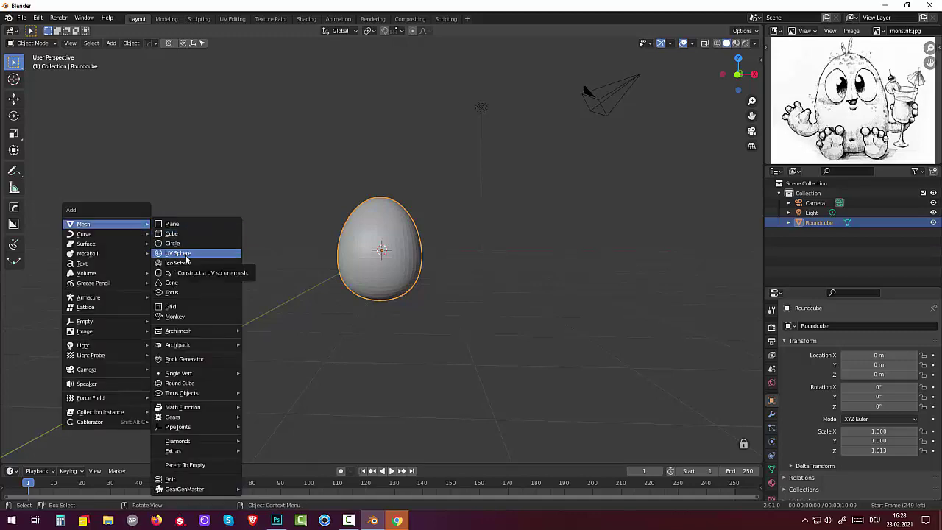
pyautogui.moveTo(83, 224)
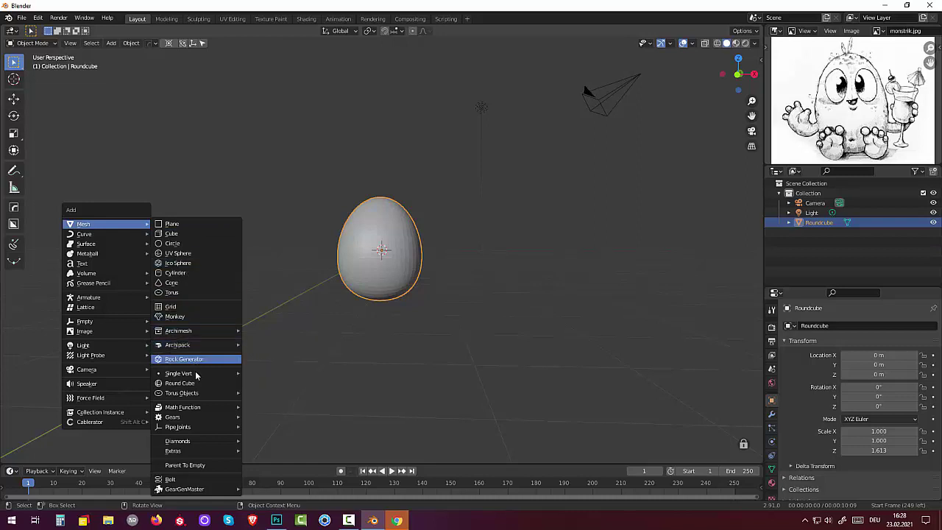
# - Add Roundcube.001 with the capsule preset (radius 0.50, Z 3.00, 8 arc divisions), then start moving it
pyautogui.click(197, 385)
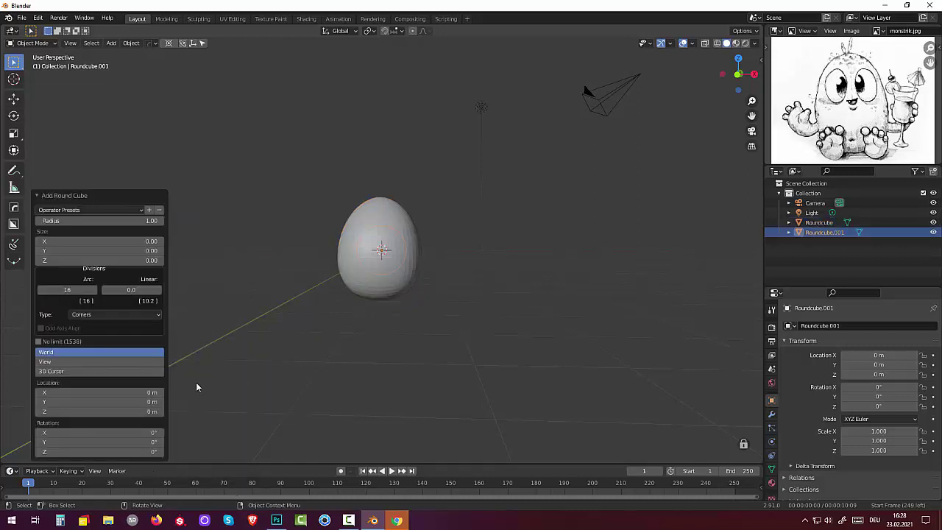
pyautogui.click(93, 221)
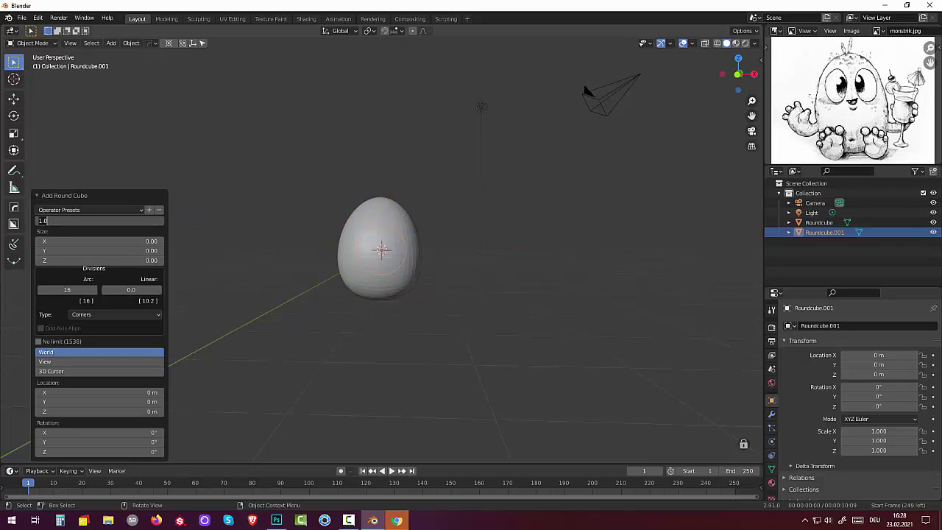
pyautogui.click(96, 210)
pyautogui.click(86, 235)
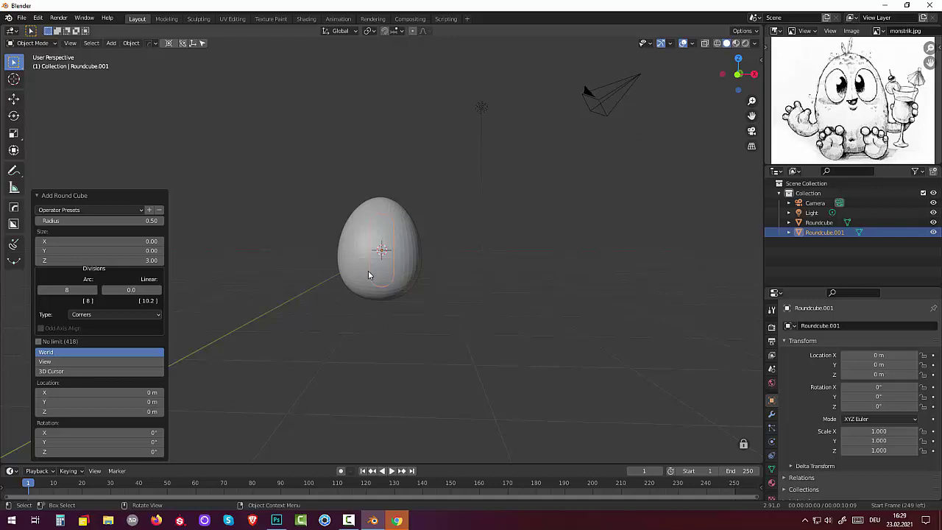
pyautogui.press('g')
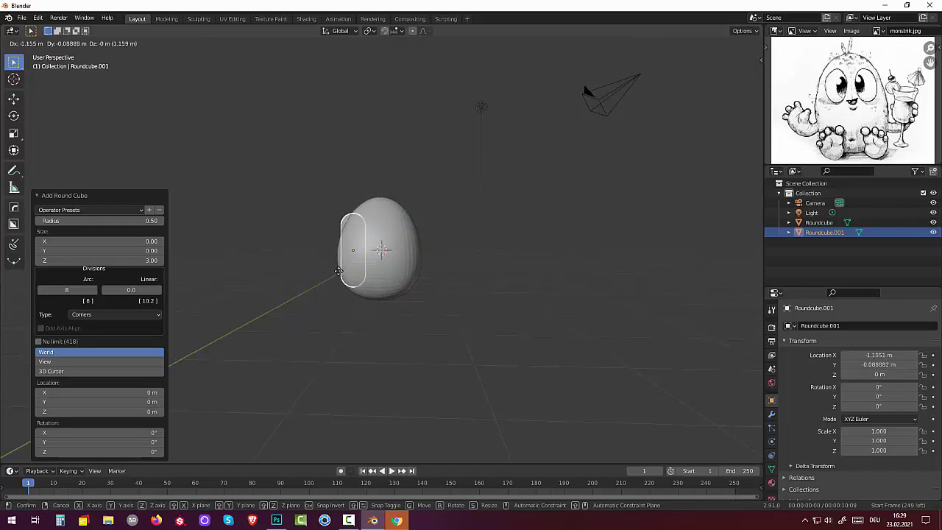
# - Resize the capsule to 1.014 and move it left of the egg to X -2.629 m
pyautogui.press('s')
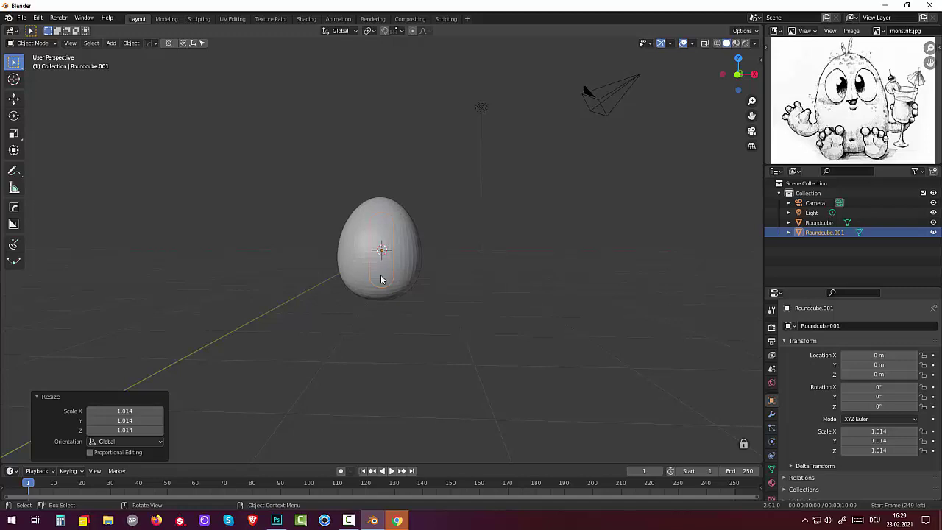
pyautogui.press('g')
pyautogui.click(338, 275)
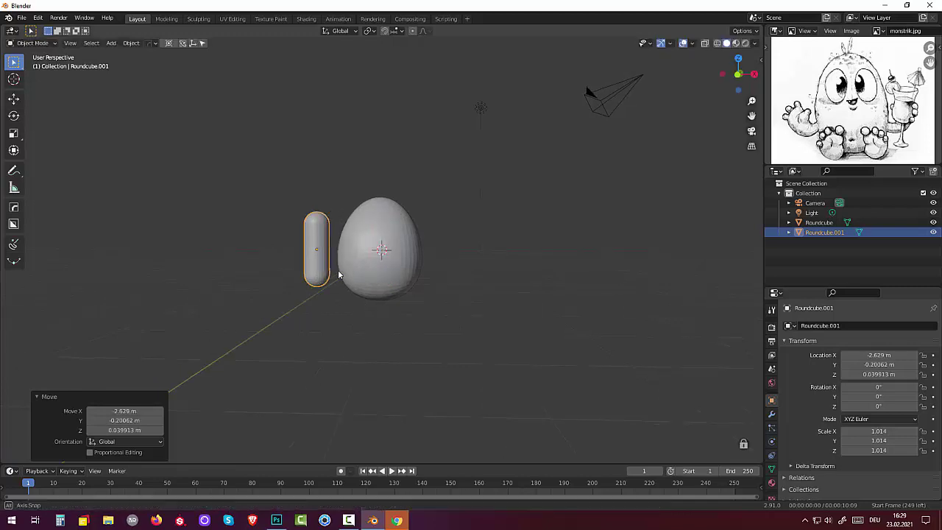
pyautogui.scroll(3, 334, 272)
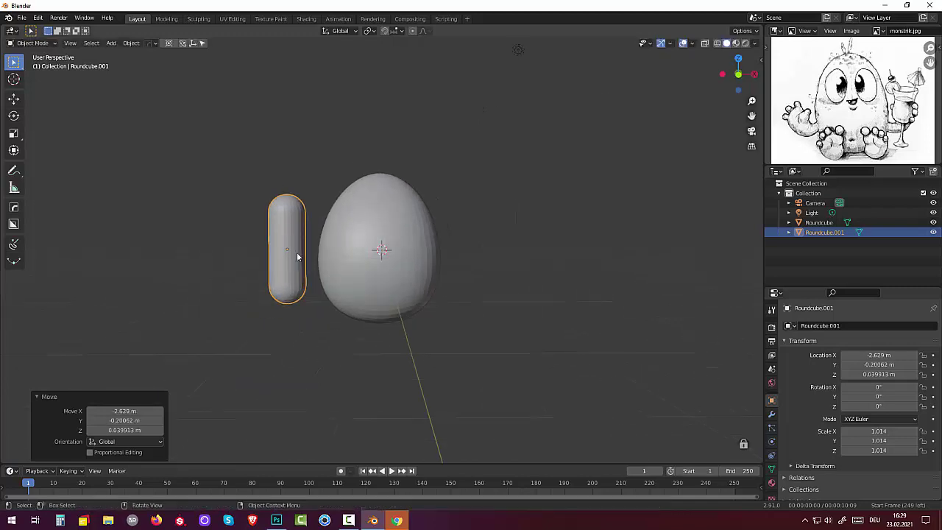
pyautogui.click(33, 44)
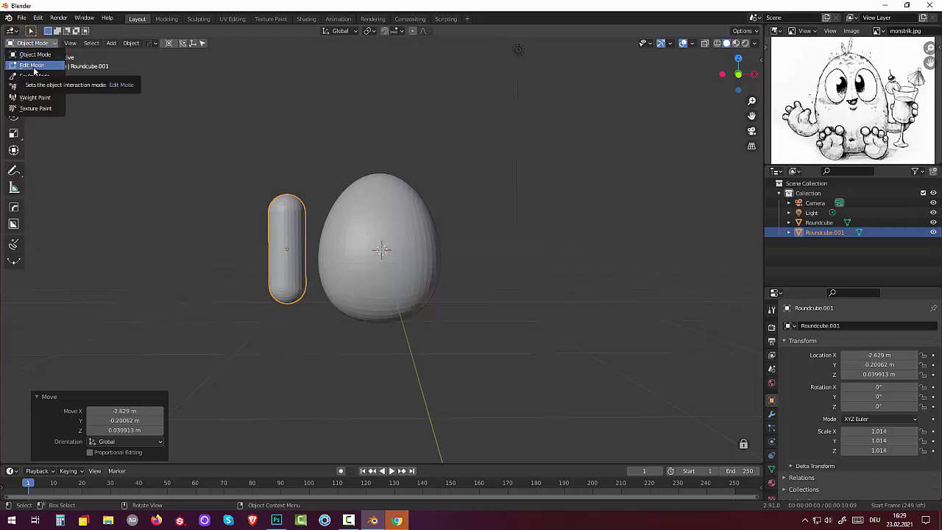
# - In Edit Mode with X-ray on, narrow the capsule's top vertices to 0.588 scale
pyautogui.click(33, 67)
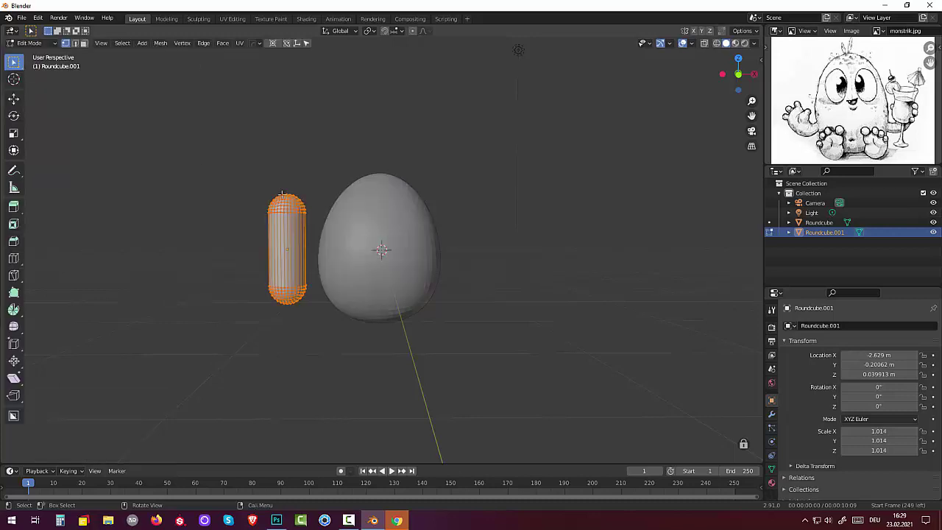
pyautogui.click(241, 177)
pyautogui.moveTo(261, 172); pyautogui.dragTo(277, 169, button='middle')
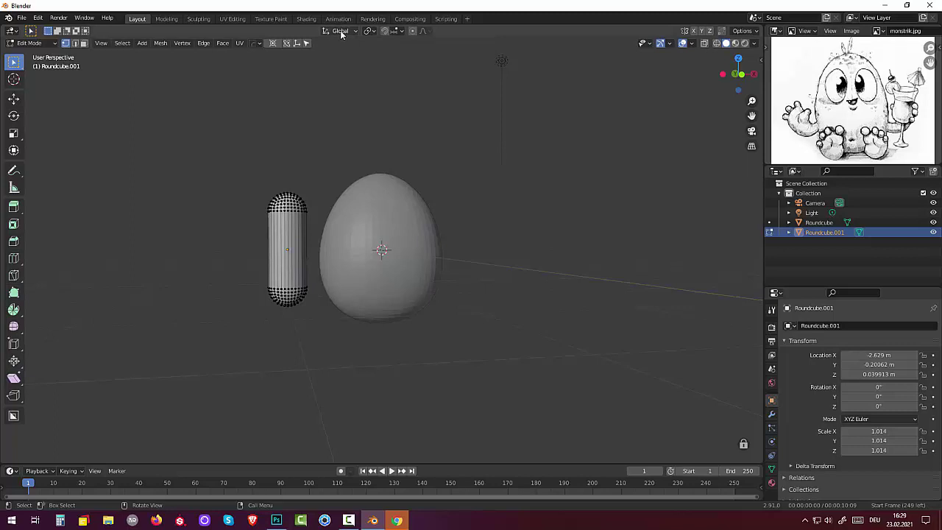
pyautogui.click(704, 42)
pyautogui.moveTo(246, 168); pyautogui.dragTo(329, 217)
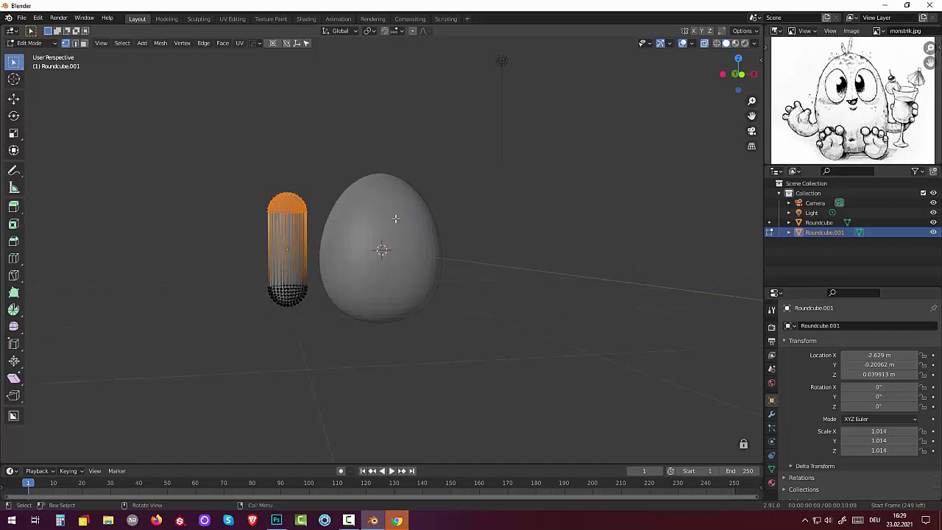
pyautogui.press('s')
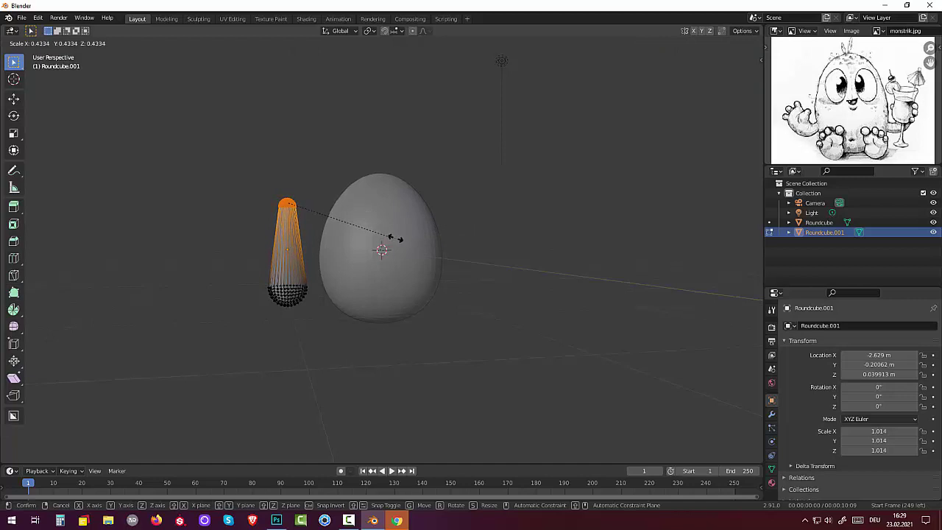
pyautogui.click(434, 240)
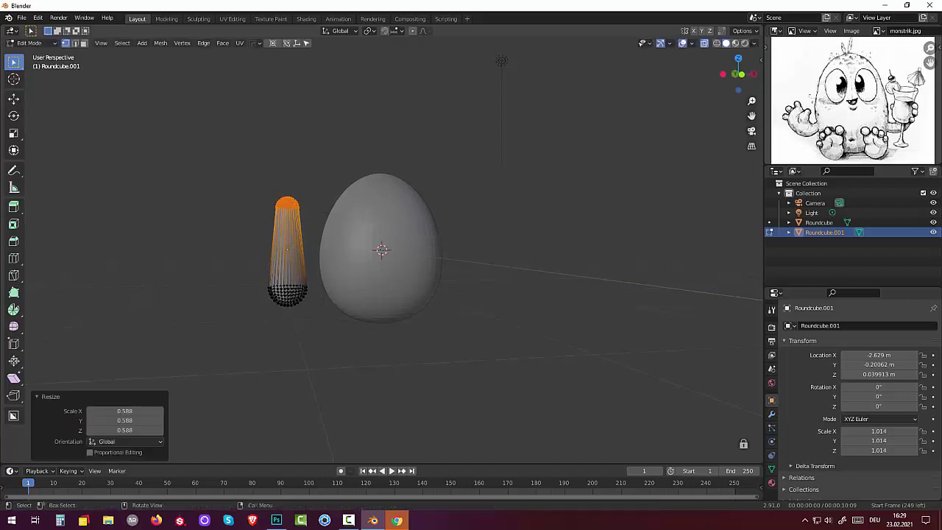
# - Raise the capsule's bottom vertices about 0.97 m along Z to shorten it
pyautogui.moveTo(253, 271); pyautogui.dragTo(329, 354)
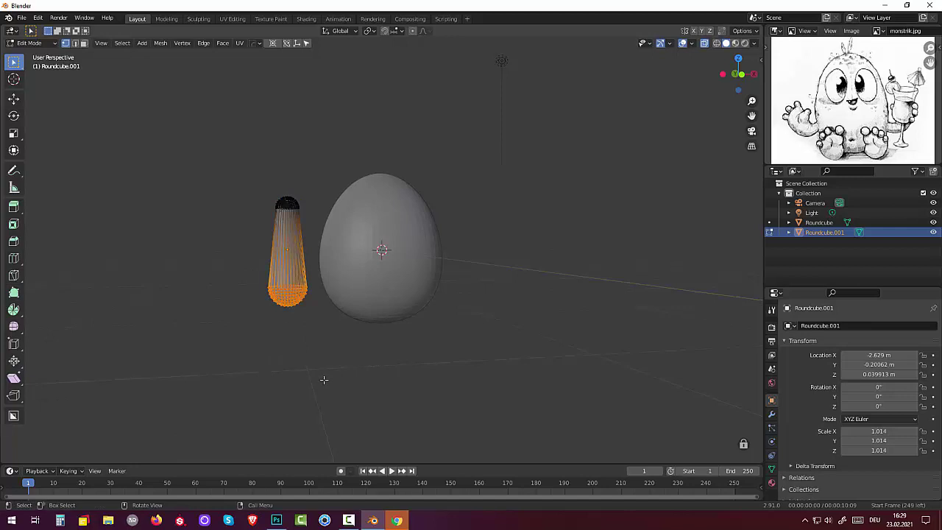
pyautogui.press('g')
pyautogui.press('z')
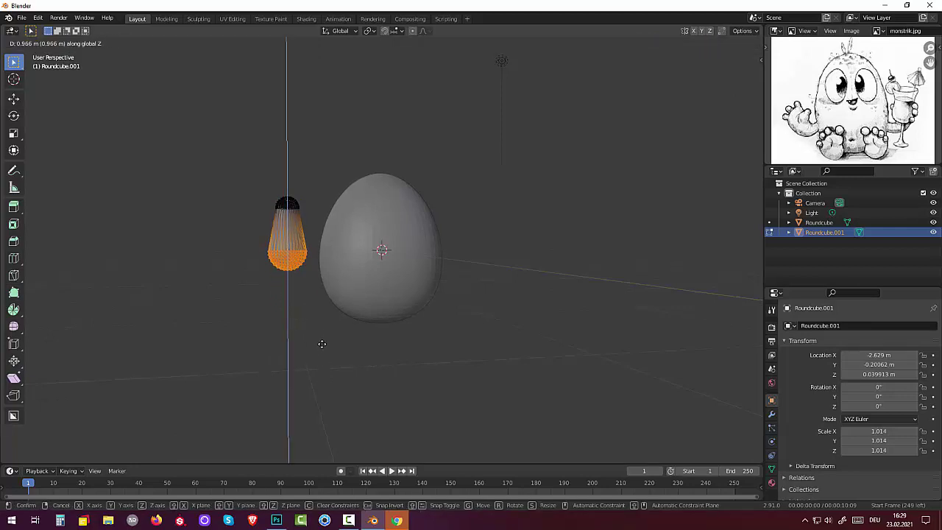
pyautogui.click(322, 343)
pyautogui.click(425, 391)
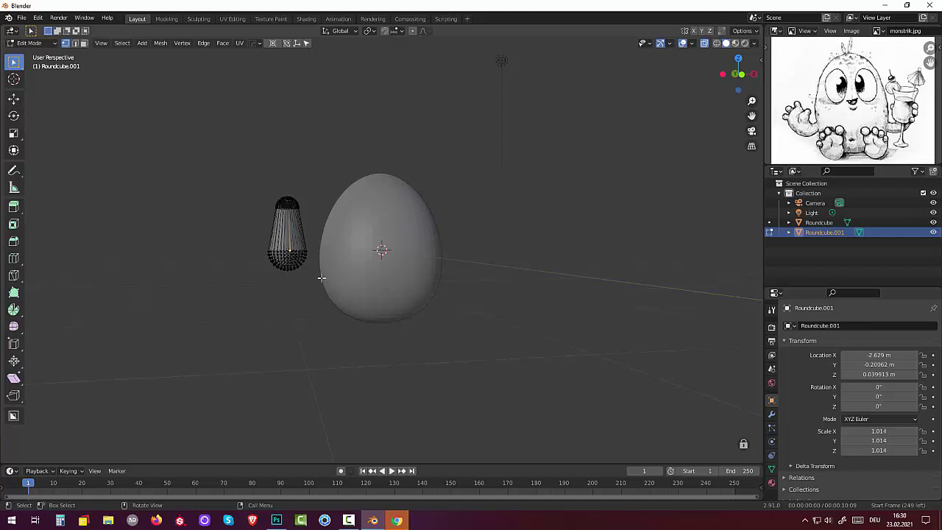
pyautogui.hotkey('ctrl', 'r')
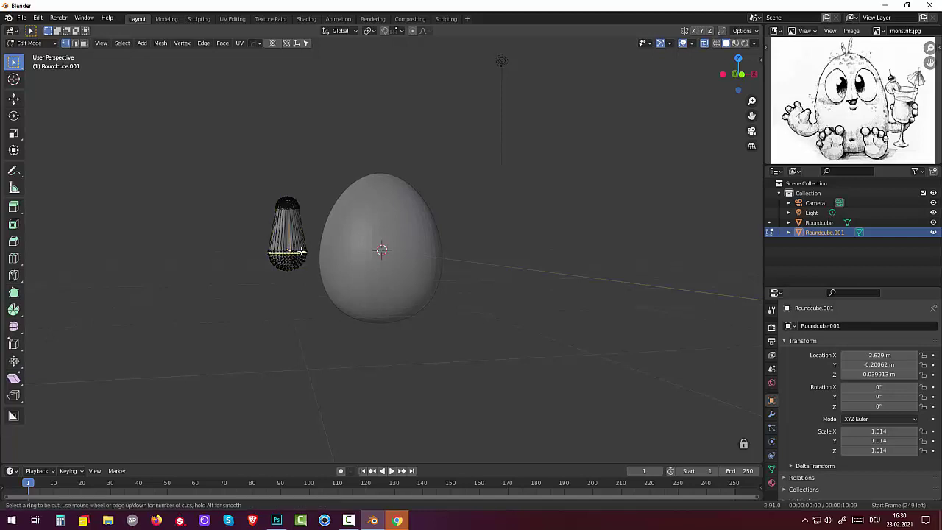
pyautogui.scroll(2, 297, 238)
pyautogui.scroll(3, 295, 241)
pyautogui.scroll(4, 294, 243)
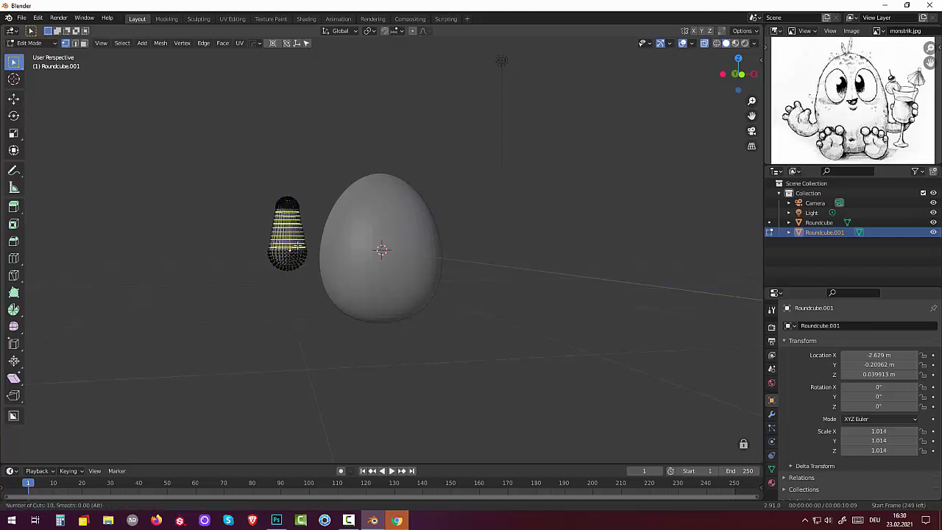
pyautogui.click(297, 239)
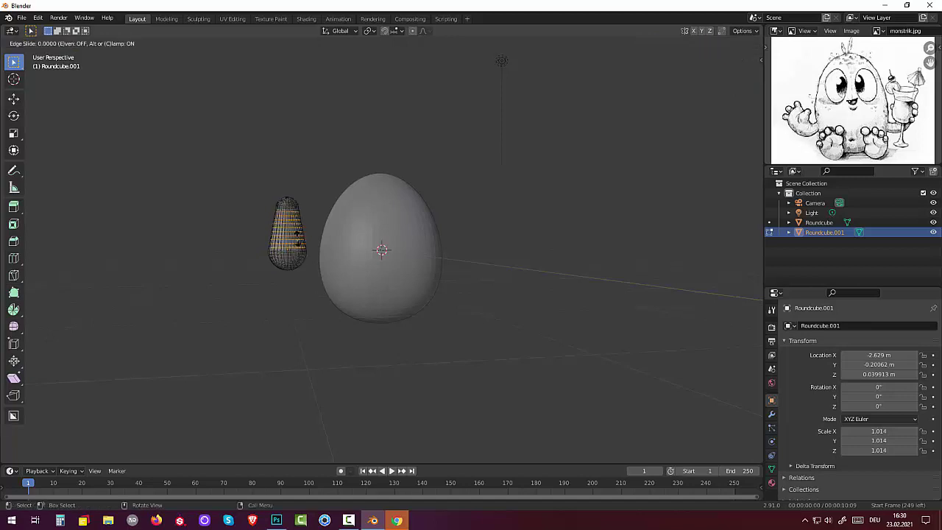
pyautogui.rightClick(298, 238)
pyautogui.click(483, 291)
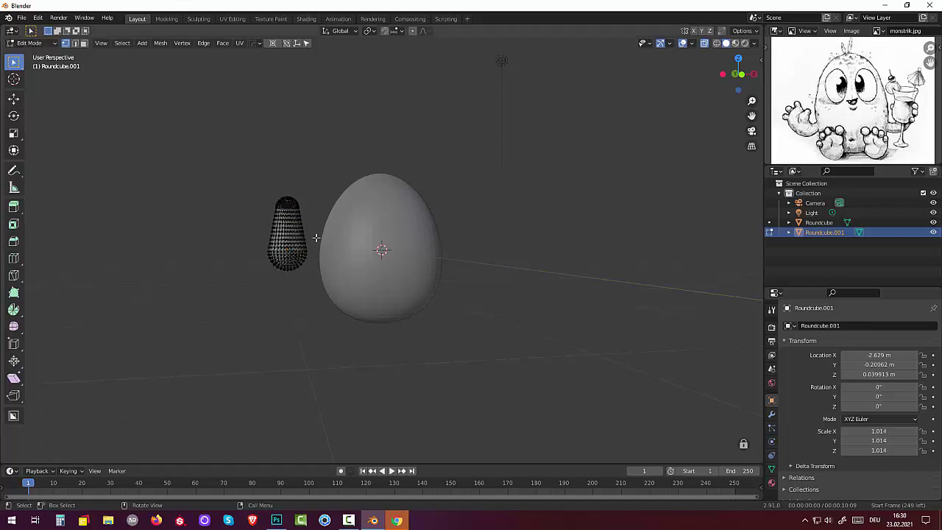
pyautogui.moveTo(316, 239); pyautogui.dragTo(326, 220, button='middle')
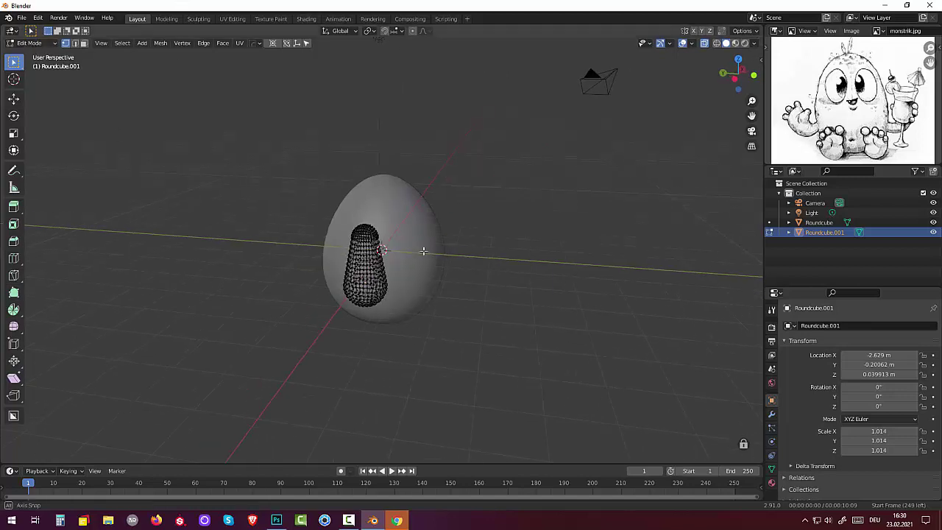
# - Return to Object Mode and view the arm piece and egg in Front Orthographic
pyautogui.click(30, 43)
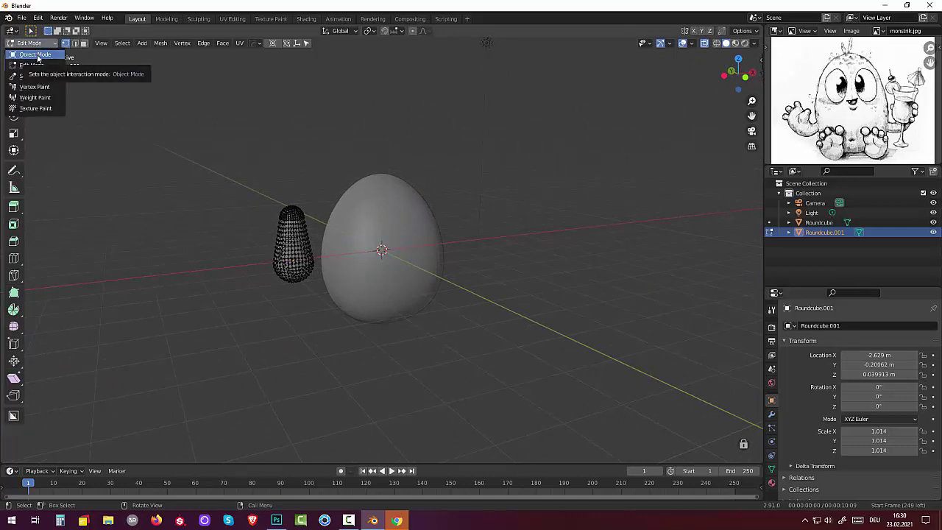
pyautogui.click(35, 54)
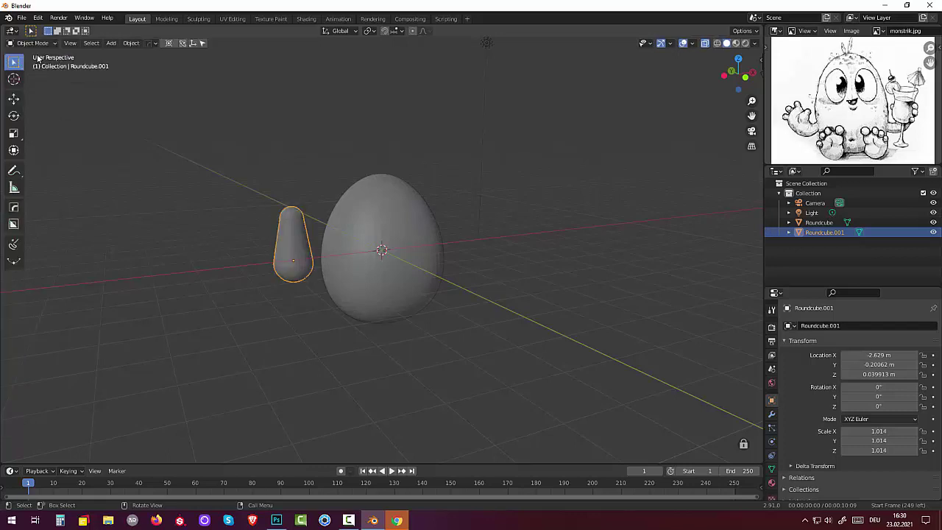
pyautogui.moveTo(300, 273); pyautogui.dragTo(280, 265, button='middle')
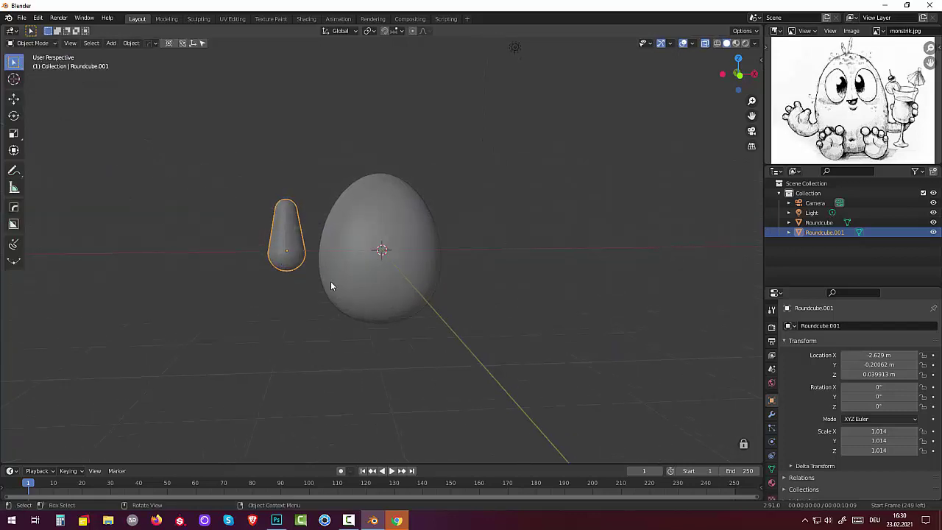
pyautogui.press('KP_1')
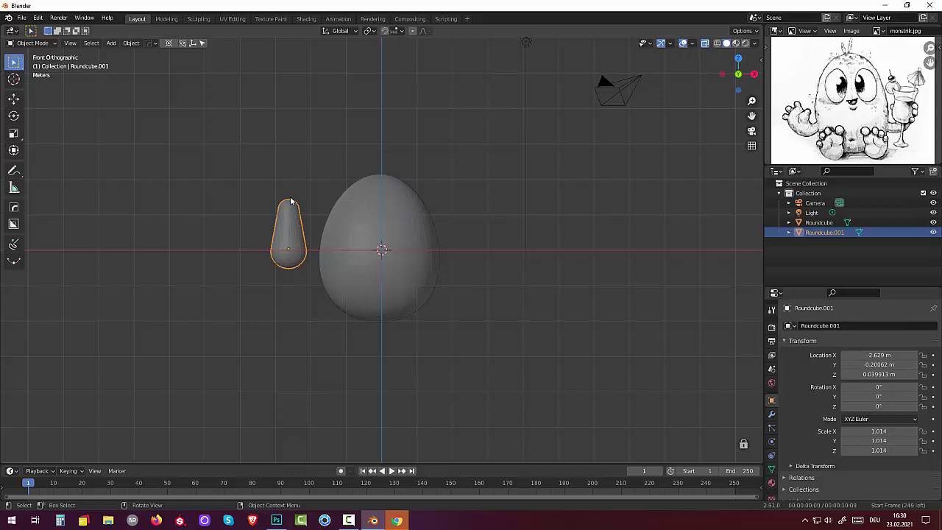
# - Rotate the arm piece about -71° and lower it 0.78 m along Z
pyautogui.press('r')
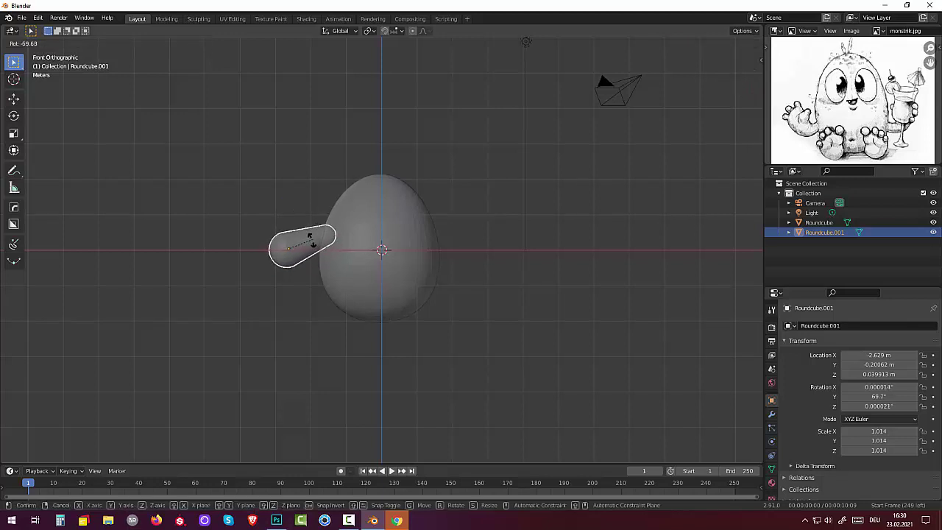
pyautogui.click(313, 245)
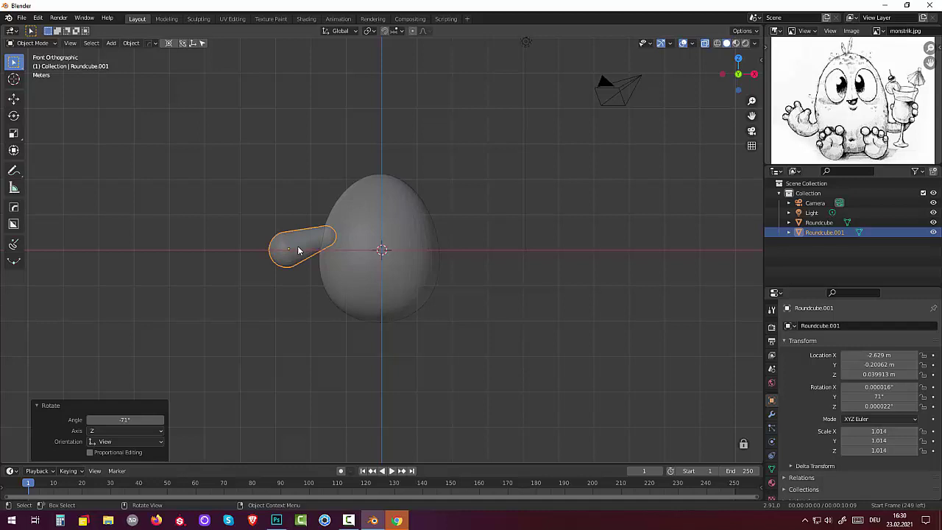
pyautogui.press('g')
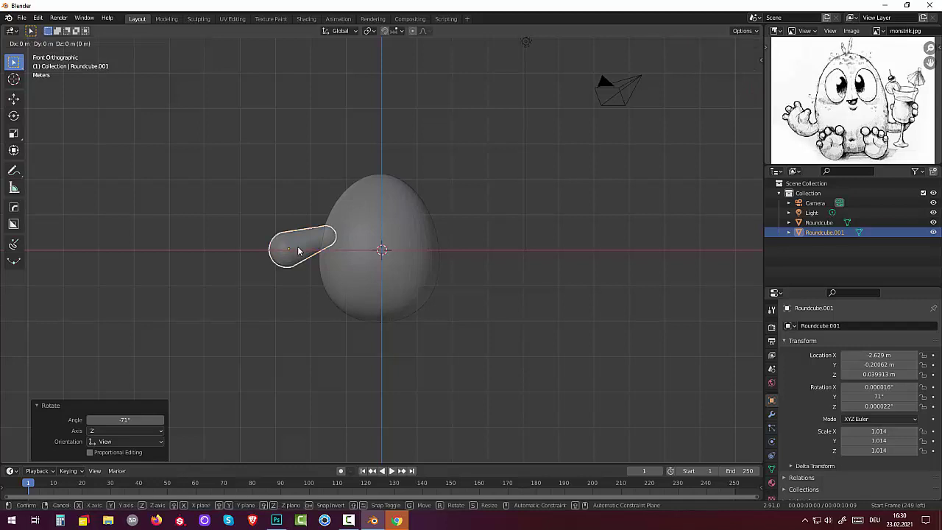
pyautogui.press('z')
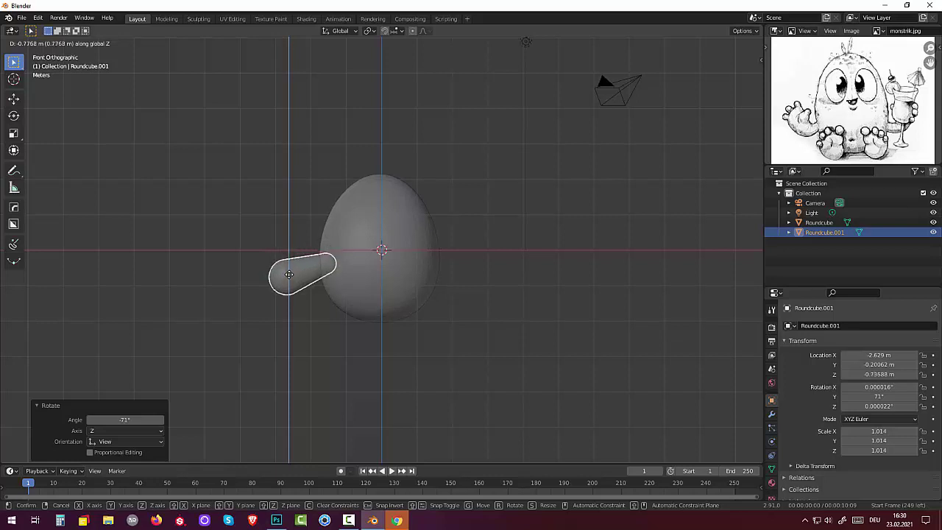
pyautogui.click(290, 274)
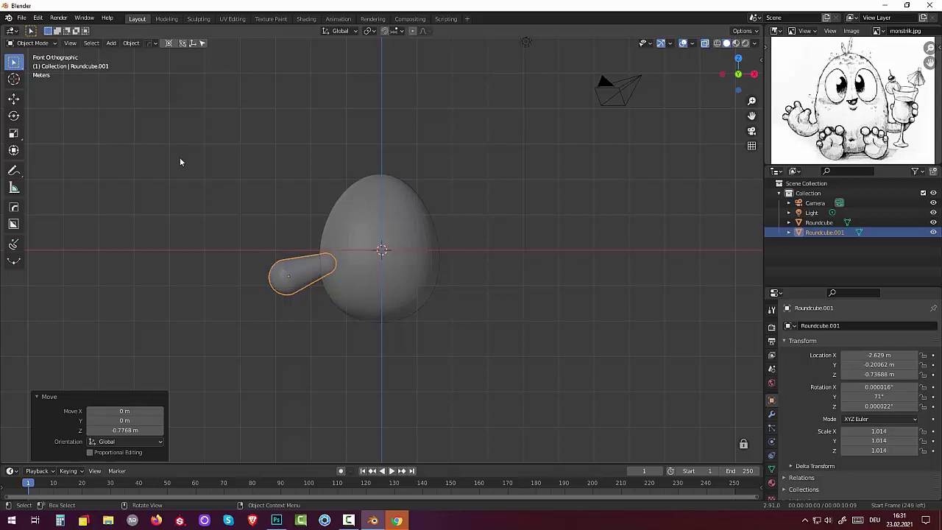
# - In Sculpt Mode, set the Elastic Deform brush to 60 px and pull the arm tip outward
pyautogui.click(33, 44)
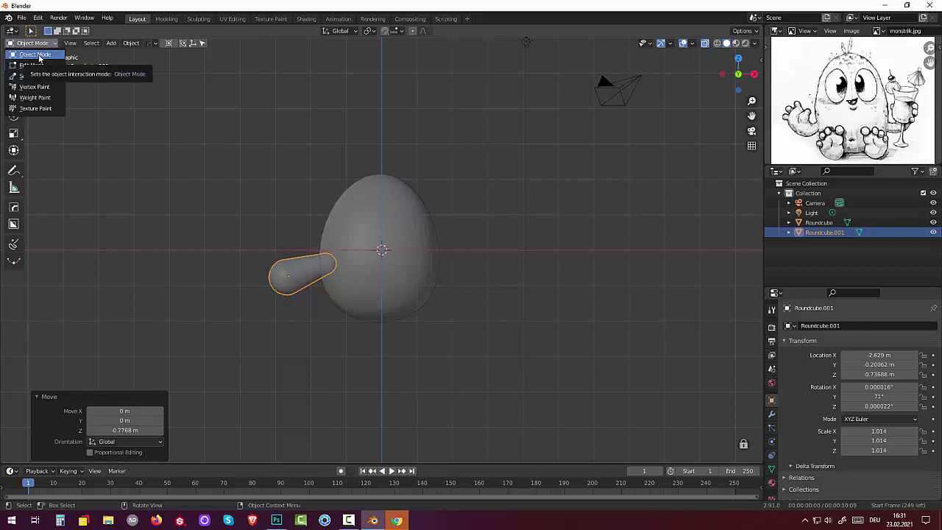
pyautogui.click(35, 76)
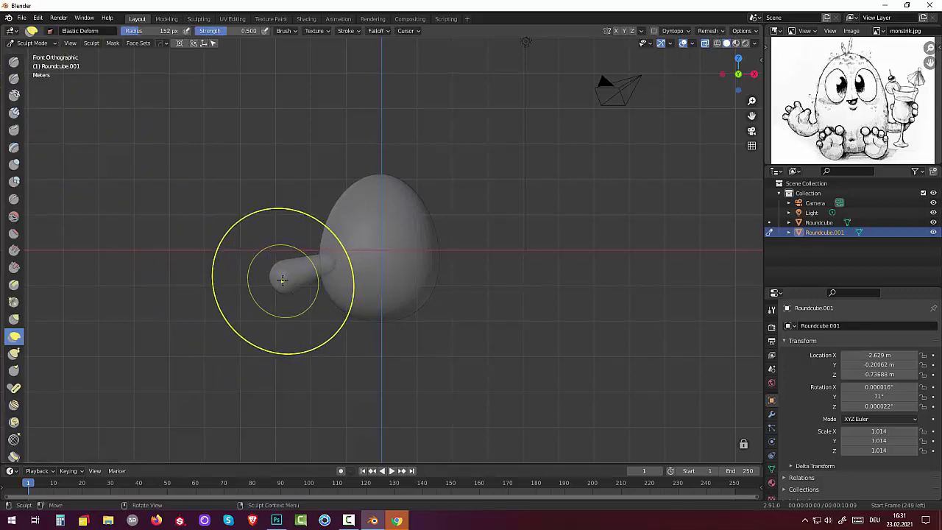
pyautogui.moveTo(269, 273); pyautogui.dragTo(265, 276)
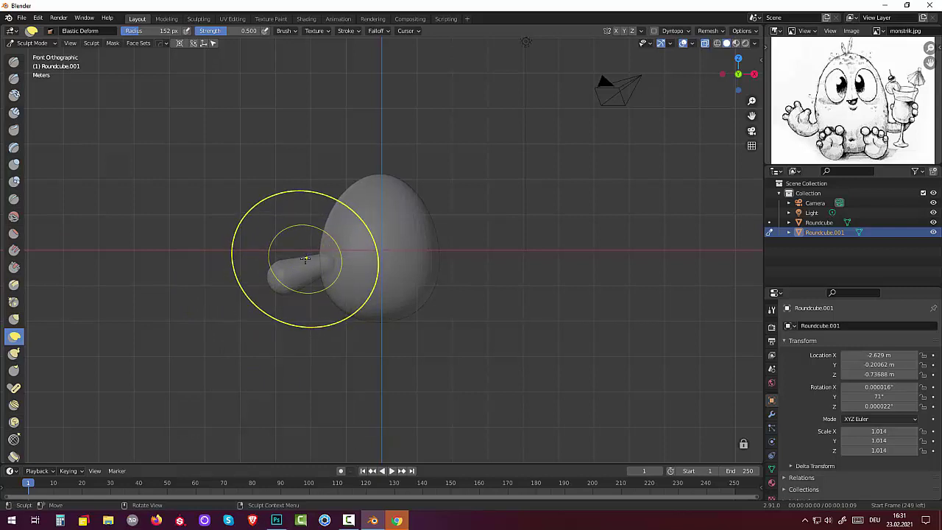
pyautogui.press('f')
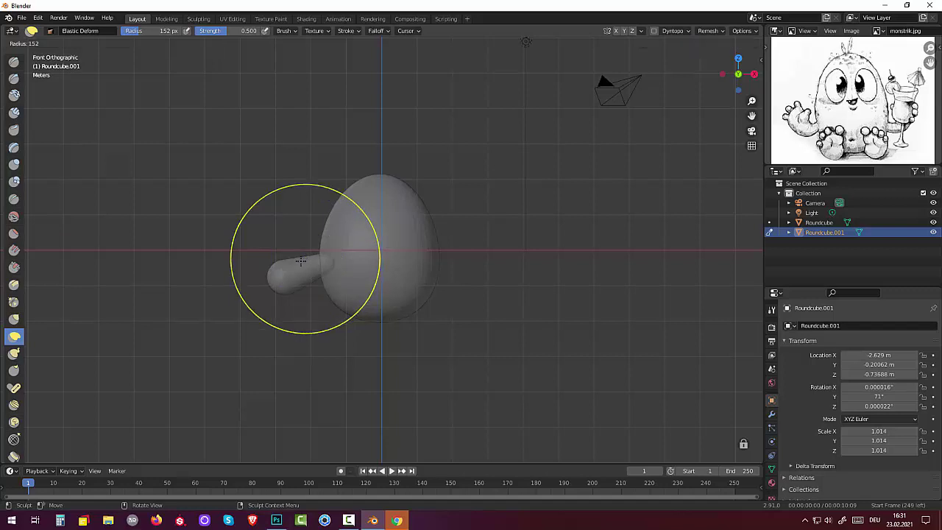
pyautogui.click(260, 280)
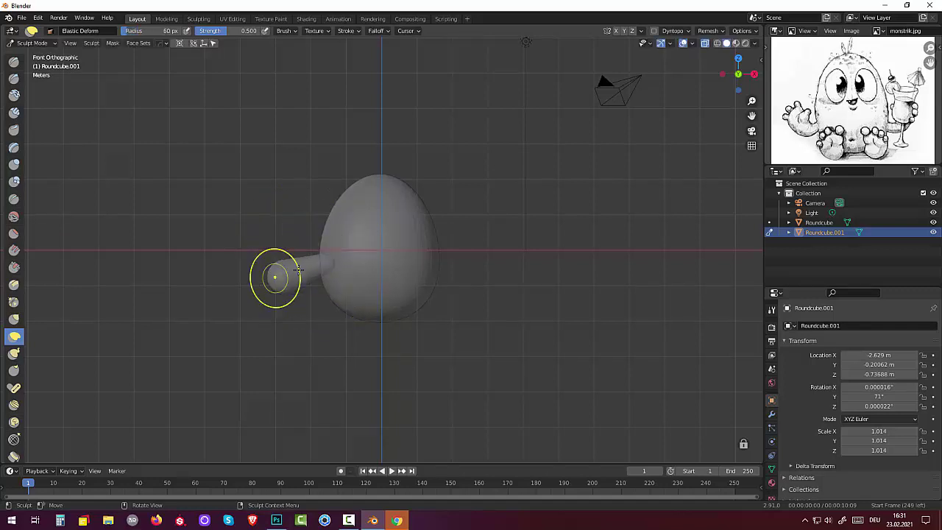
pyautogui.moveTo(273, 273)
pyautogui.mouseDown()
pyautogui.moveTo(302, 268)
pyautogui.moveTo(271, 275)
pyautogui.moveTo(310, 285)
pyautogui.mouseUp()
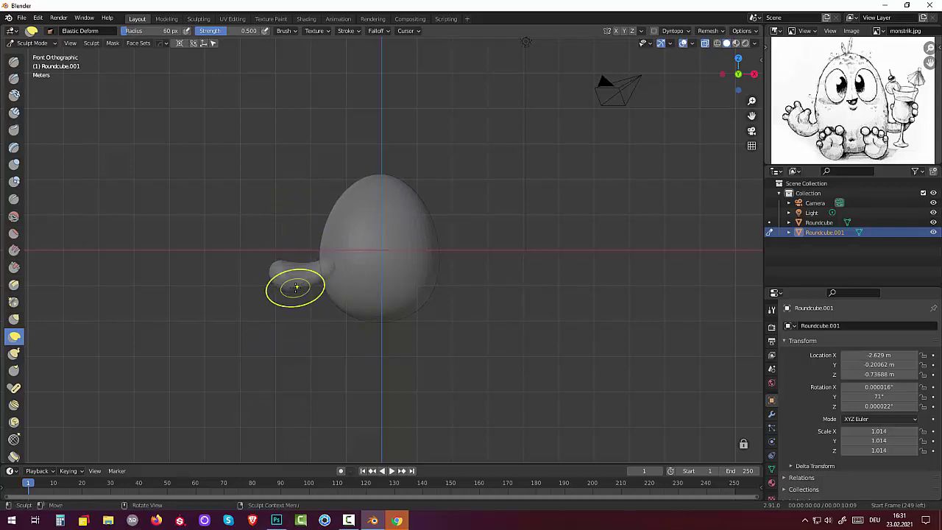
pyautogui.moveTo(294, 286); pyautogui.dragTo(495, 313, button='middle')
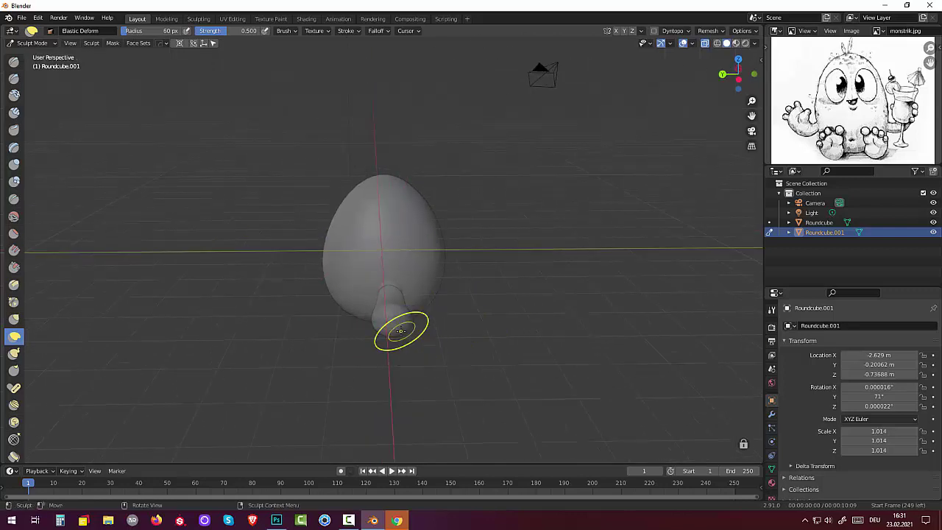
pyautogui.moveTo(399, 331); pyautogui.dragTo(400, 300)
# - Thin and taper the arm with Elastic Deform strokes from several viewing angles
pyautogui.moveTo(400, 300); pyautogui.dragTo(285, 271, button='middle')
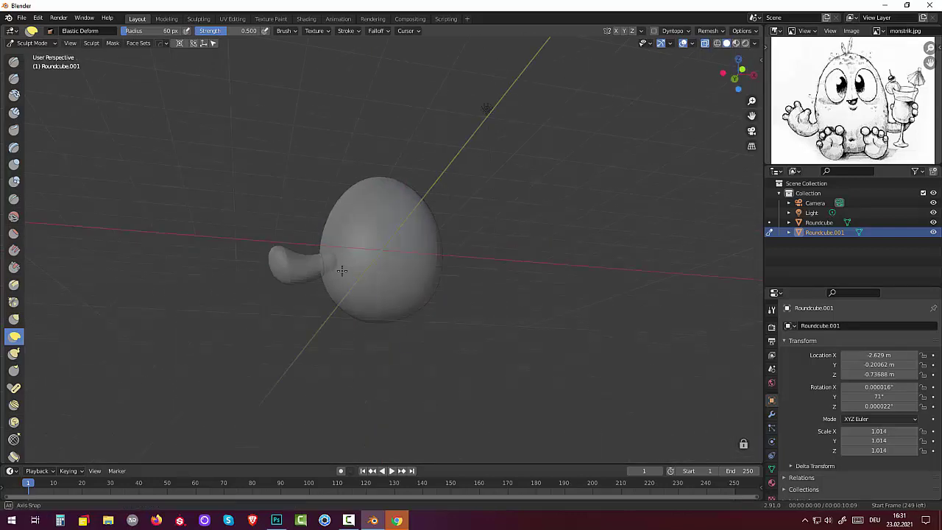
pyautogui.moveTo(287, 265)
pyautogui.mouseDown()
pyautogui.moveTo(287, 289)
pyautogui.moveTo(267, 289)
pyautogui.moveTo(304, 277)
pyautogui.moveTo(316, 257)
pyautogui.moveTo(279, 265)
pyautogui.moveTo(294, 298)
pyautogui.moveTo(288, 273)
pyautogui.mouseUp()
pyautogui.moveTo(288, 273); pyautogui.dragTo(480, 276, button='middle')
pyautogui.moveTo(479, 275)
pyautogui.mouseDown()
pyautogui.moveTo(477, 302)
pyautogui.moveTo(479, 267)
pyautogui.moveTo(468, 267)
pyautogui.mouseUp()
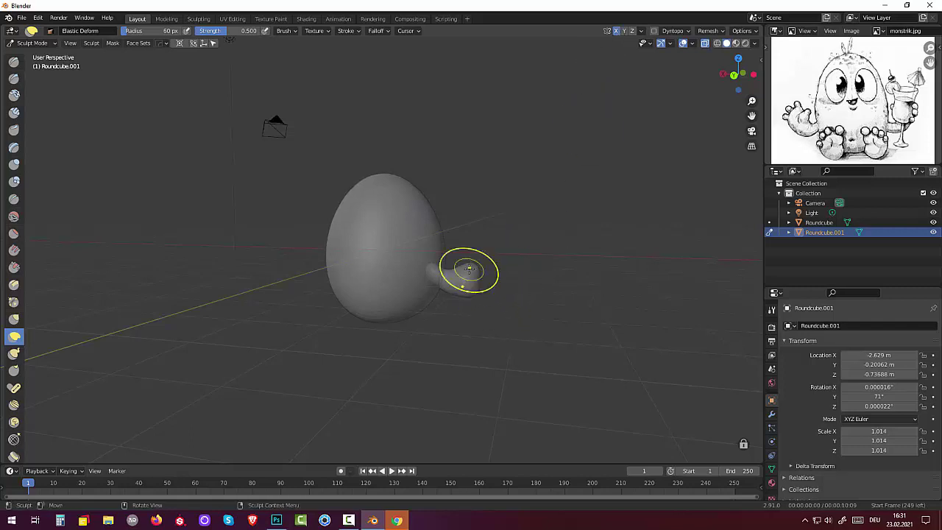
pyautogui.moveTo(468, 267)
pyautogui.mouseDown(button='middle')
pyautogui.moveTo(336, 260)
pyautogui.moveTo(326, 273)
pyautogui.mouseUp(button='middle')
pyautogui.moveTo(326, 274); pyautogui.dragTo(291, 266)
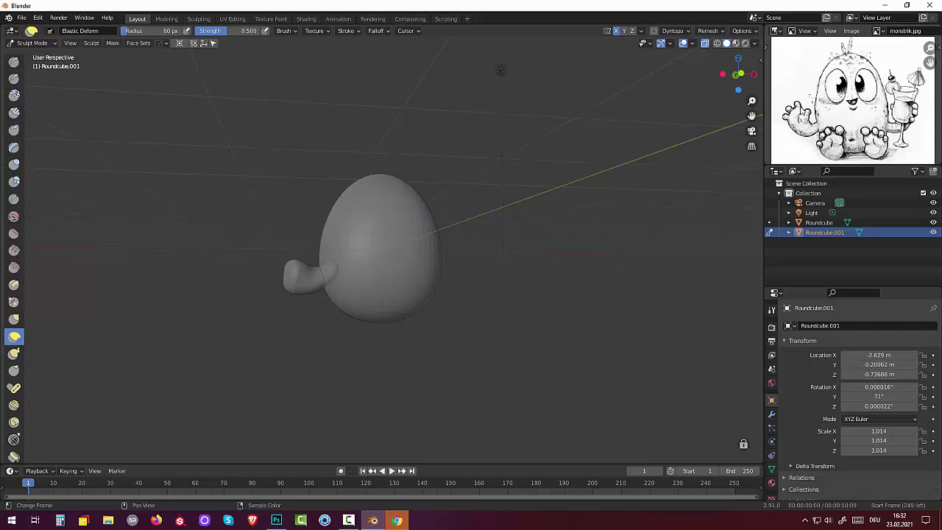
# - Curve the arm tip upward and round it off with further Elastic Deform strokes
pyautogui.moveTo(293, 269); pyautogui.dragTo(294, 252)
pyautogui.moveTo(294, 252); pyautogui.dragTo(382, 317, button='middle')
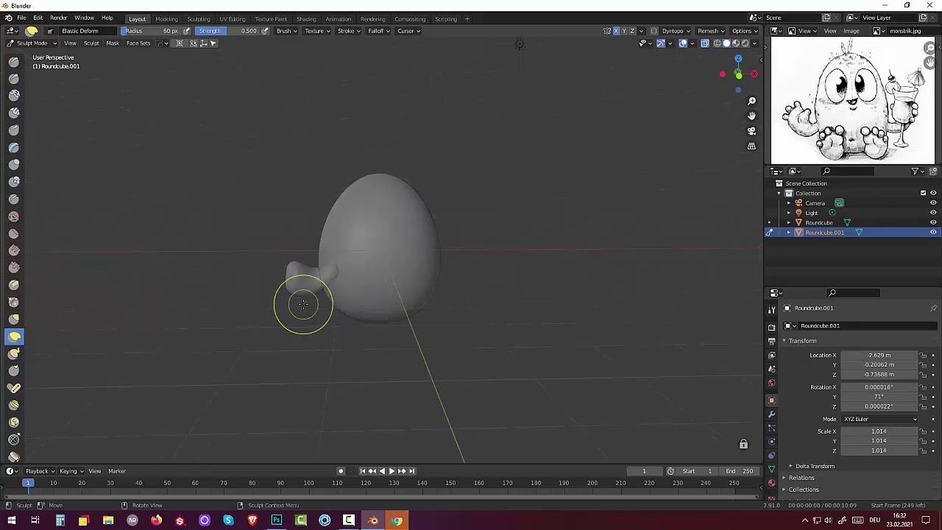
pyautogui.moveTo(303, 293); pyautogui.dragTo(307, 307)
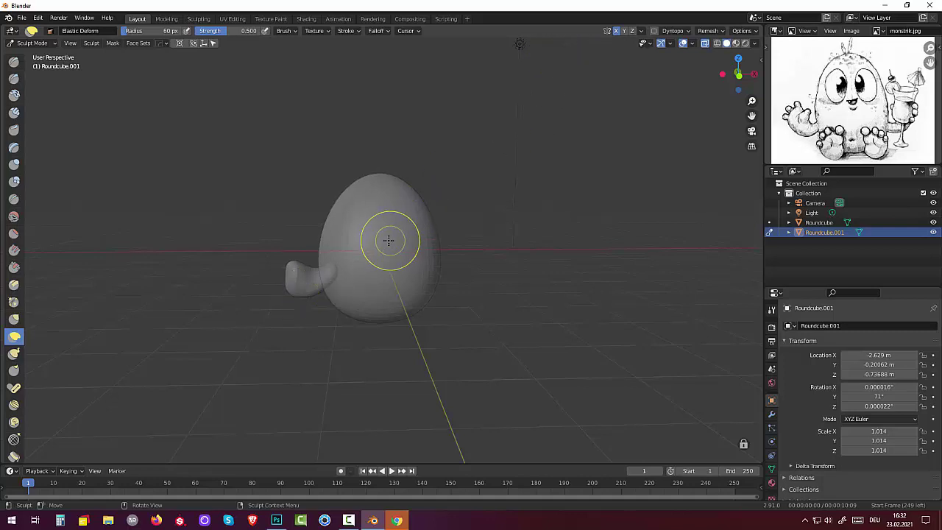
pyautogui.moveTo(389, 240); pyautogui.dragTo(389, 210, button='middle')
pyautogui.moveTo(287, 270)
pyautogui.mouseDown()
pyautogui.moveTo(284, 280)
pyautogui.moveTo(321, 271)
pyautogui.moveTo(317, 282)
pyautogui.mouseUp()
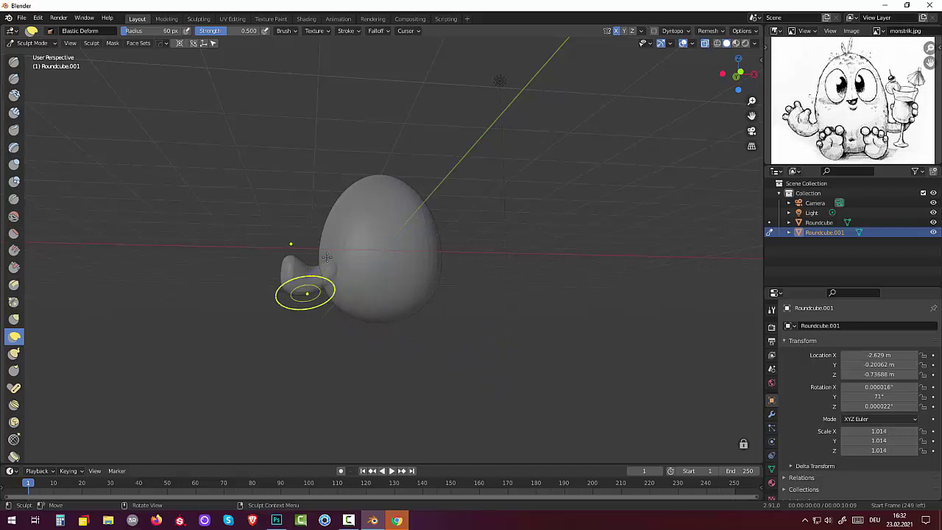
# - Switch back to Object Mode, disable X-ray, and bring up the Add menu
pyautogui.click(32, 43)
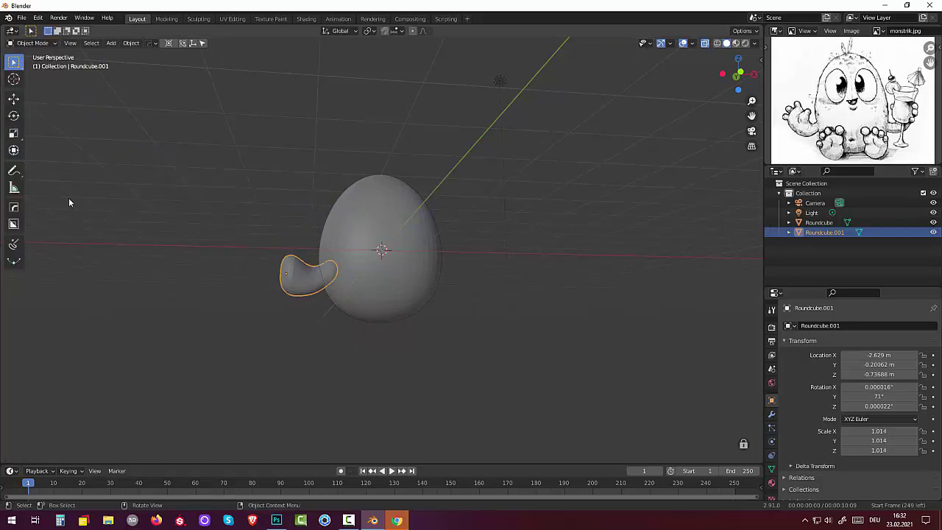
pyautogui.click(705, 44)
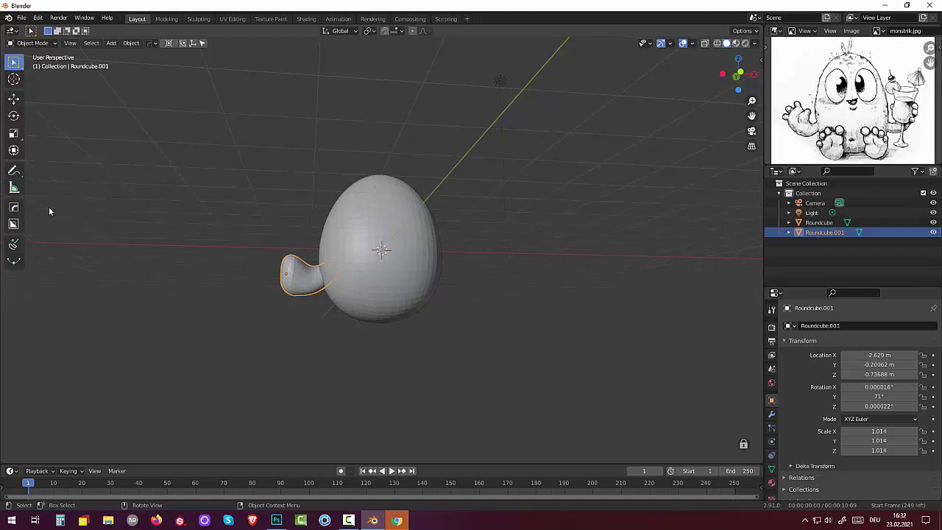
pyautogui.hotkey('shift', 'a')
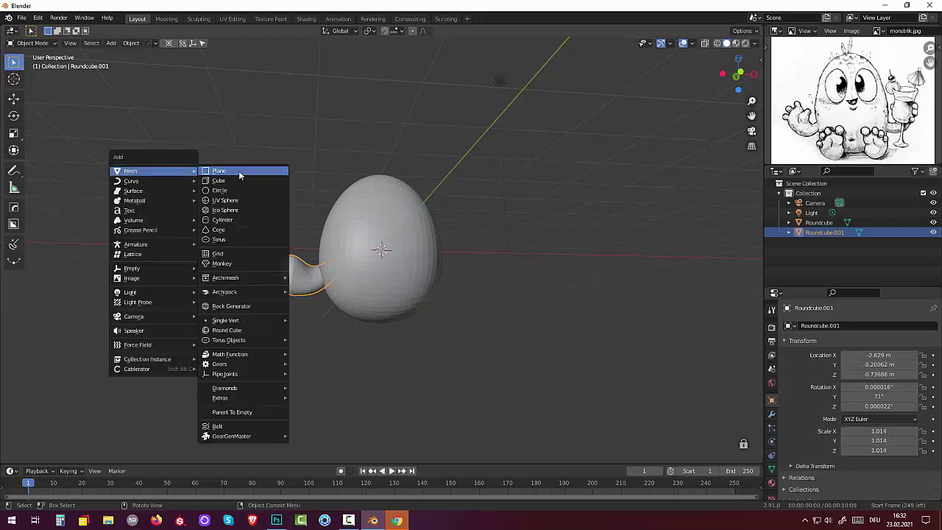
# - Add a Round Cube using the Quadsphere preset with 16 arc divisions
pyautogui.click(235, 330)
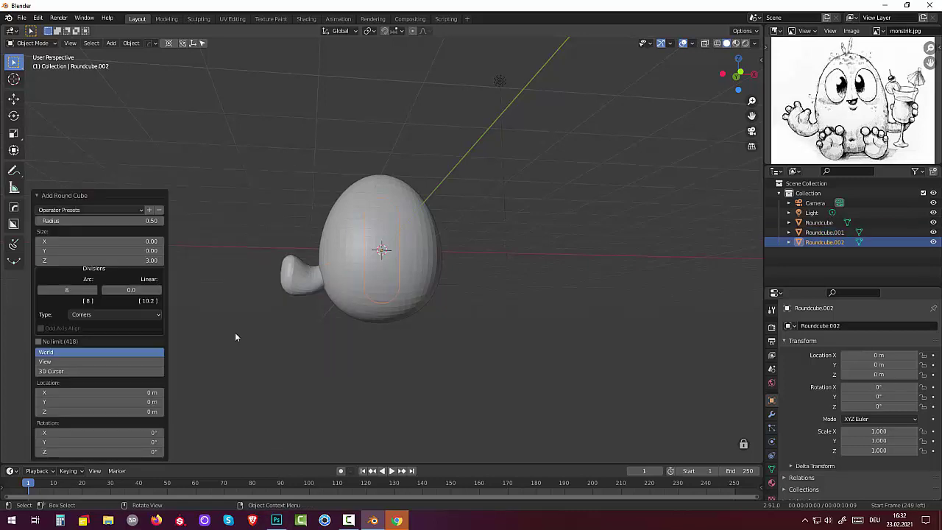
pyautogui.click(94, 212)
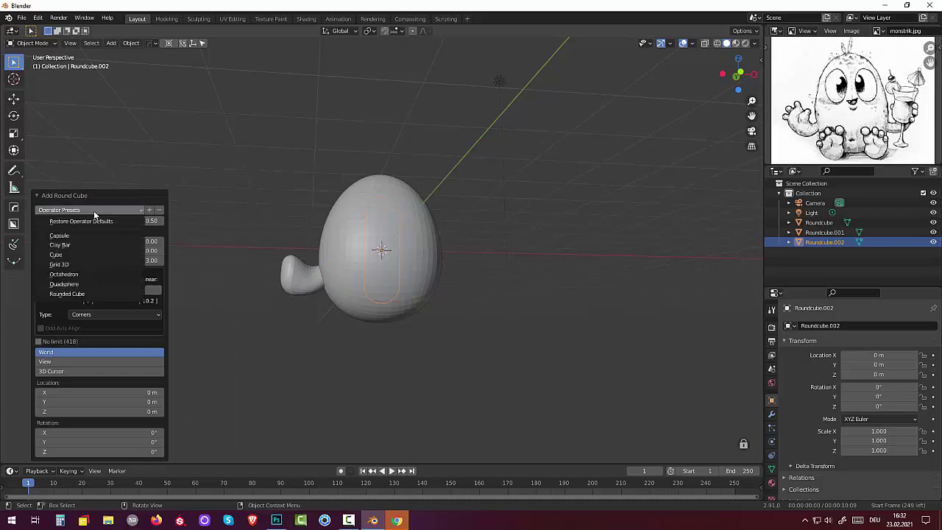
pyautogui.click(87, 286)
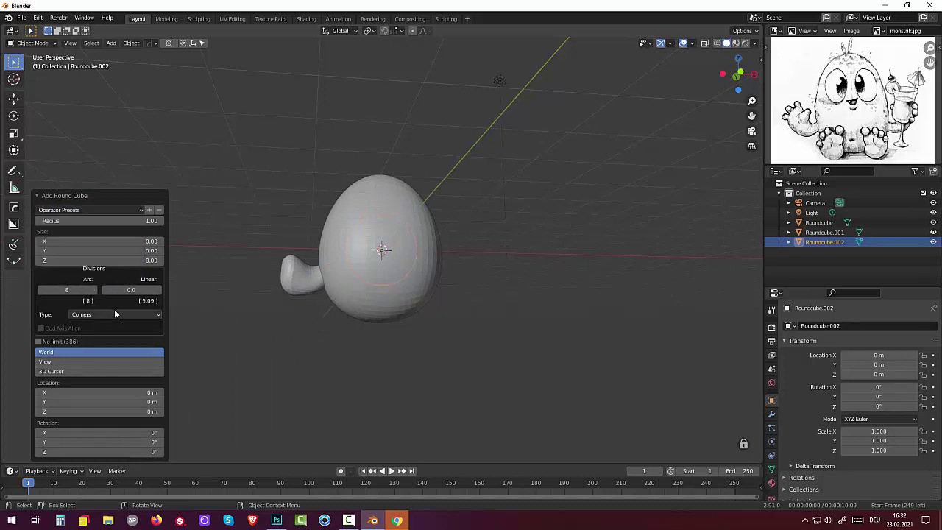
pyautogui.moveTo(71, 293)
pyautogui.mouseDown()
pyautogui.moveTo(103, 293)
pyautogui.moveTo(74, 289)
pyautogui.moveTo(94, 290)
pyautogui.mouseUp()
# - Shrink the new sphere to 0.206 and drop it at the arm's tip
pyautogui.press('s')
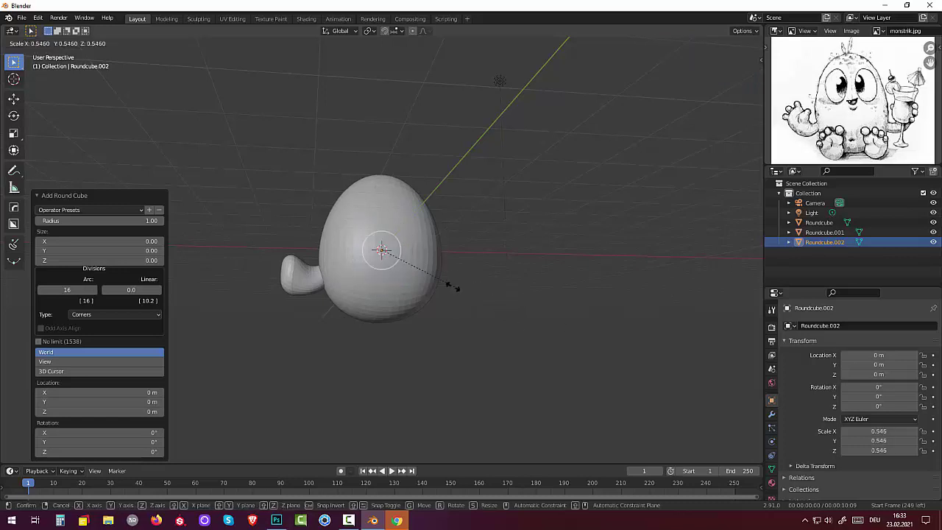
pyautogui.click(401, 278)
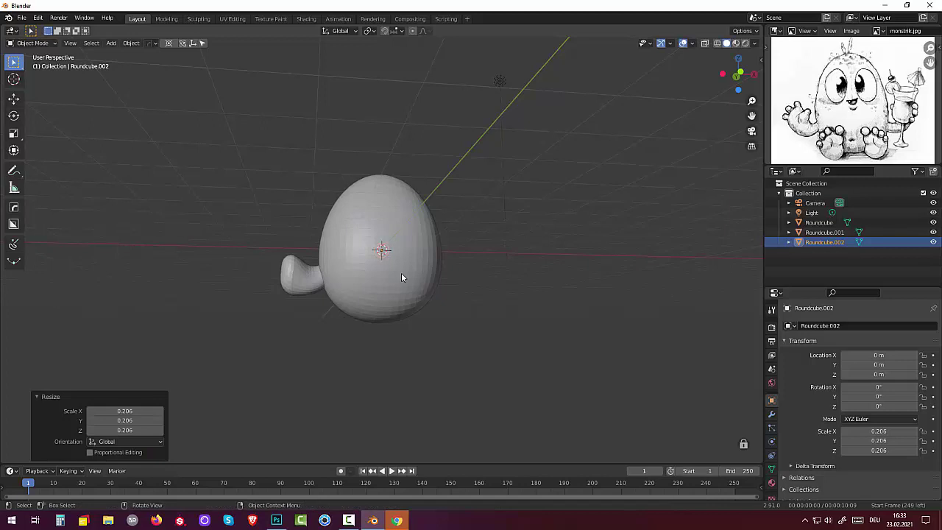
pyautogui.press('g')
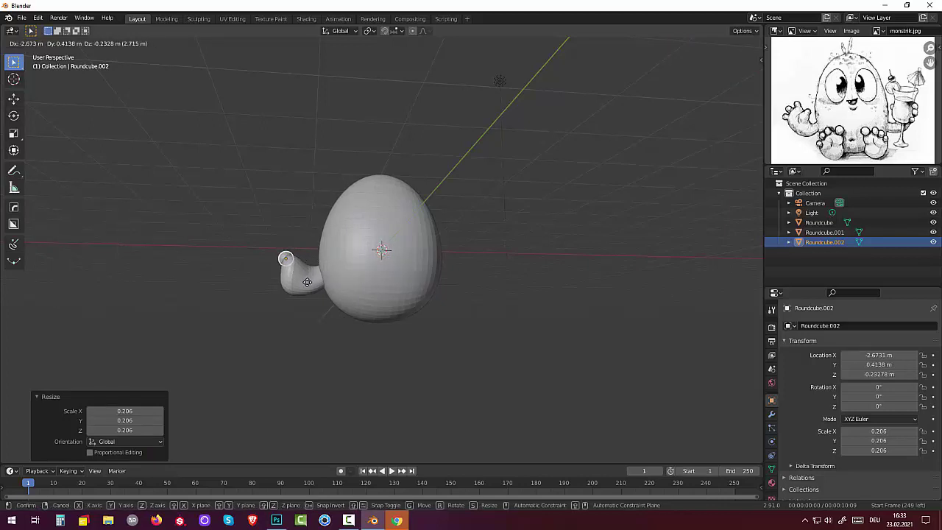
pyautogui.click(312, 280)
pyautogui.moveTo(344, 275); pyautogui.dragTo(433, 287, button='middle')
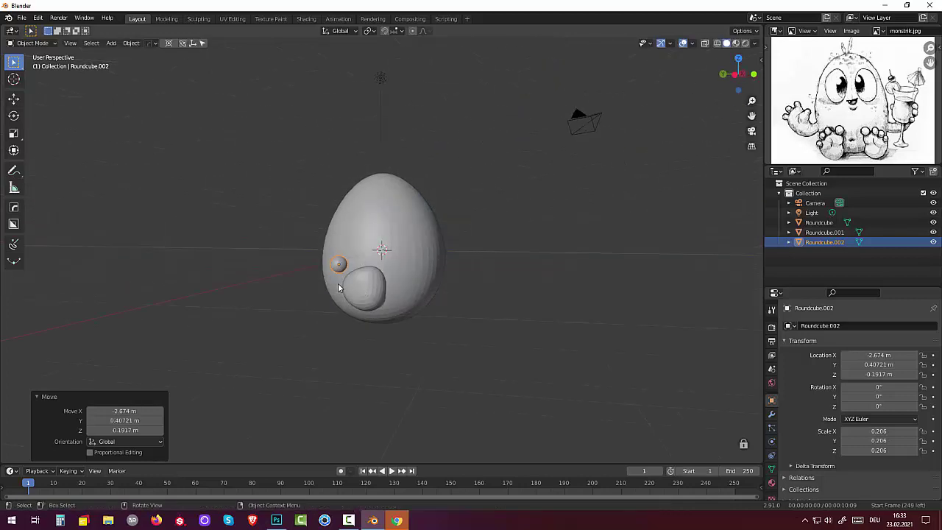
# - Adjust the finger sphere's position and reframe the view on the egg's front
pyautogui.press('g')
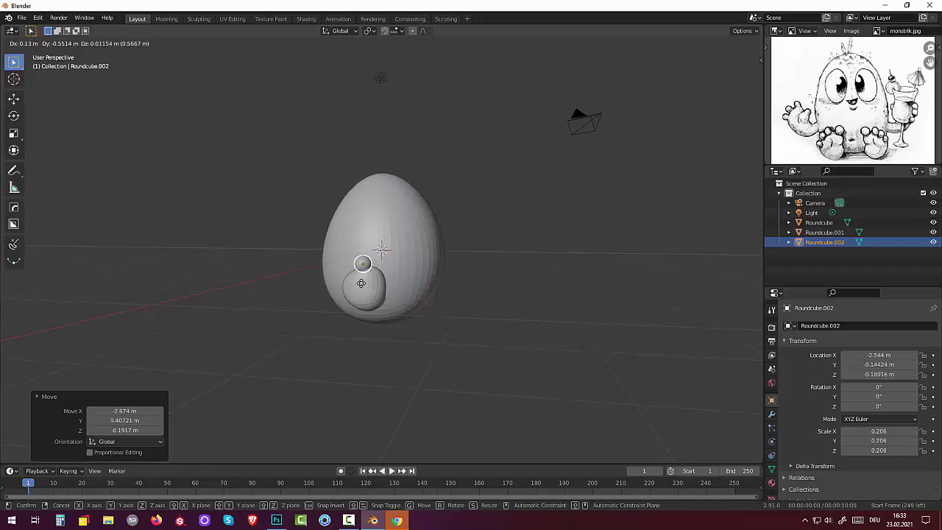
pyautogui.click(361, 284)
pyautogui.moveTo(455, 297)
pyautogui.mouseDown(button='middle')
pyautogui.moveTo(335, 290)
pyautogui.moveTo(338, 300)
pyautogui.mouseUp(button='middle')
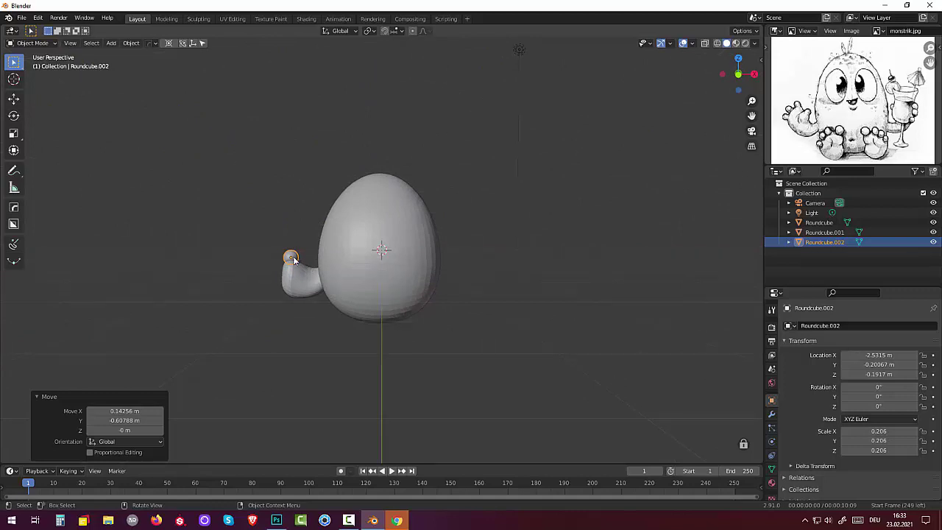
pyautogui.scroll(2, 318, 281)
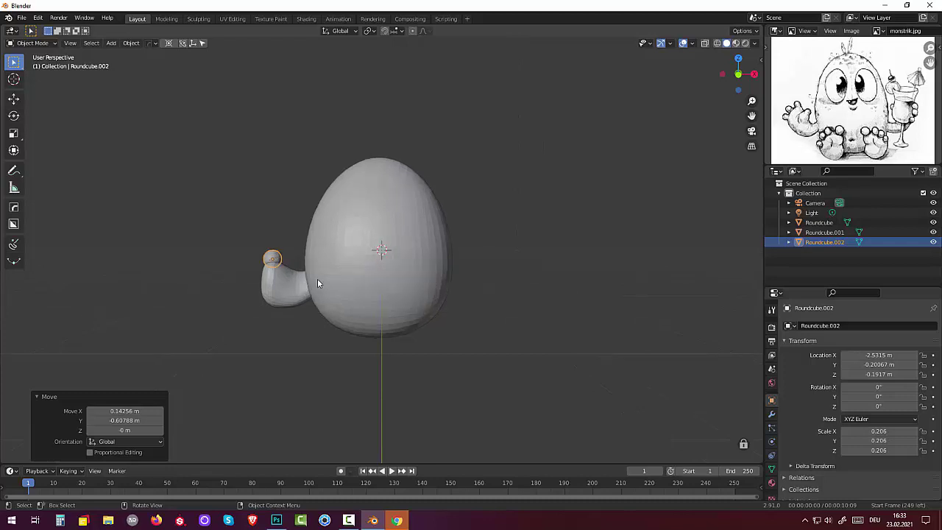
pyautogui.scroll(1, 318, 283)
pyautogui.moveTo(326, 280)
pyautogui.mouseDown(button='middle')
pyautogui.moveTo(424, 284)
pyautogui.moveTo(390, 300)
pyautogui.mouseUp(button='middle')
# - Nudge the arm, seat the finger sphere against its end, and duplicate the sphere
pyautogui.click(379, 283)
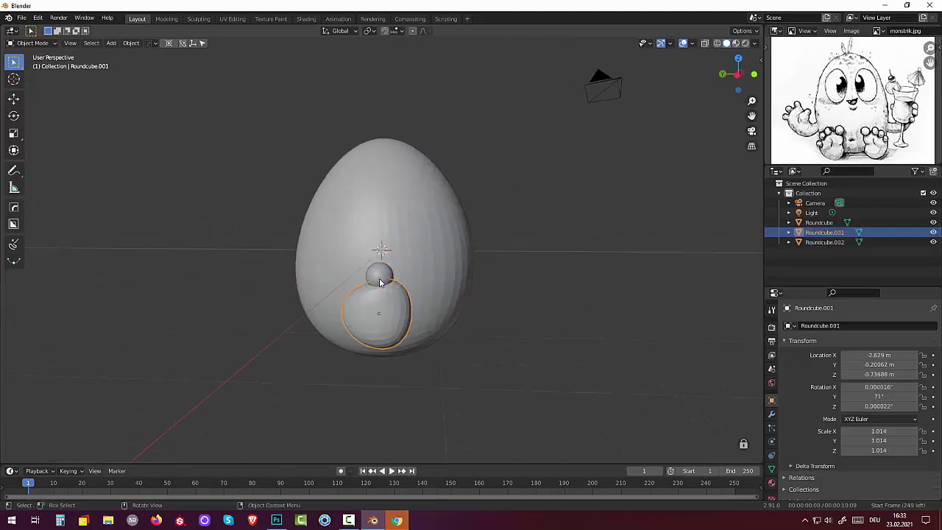
pyautogui.press('g')
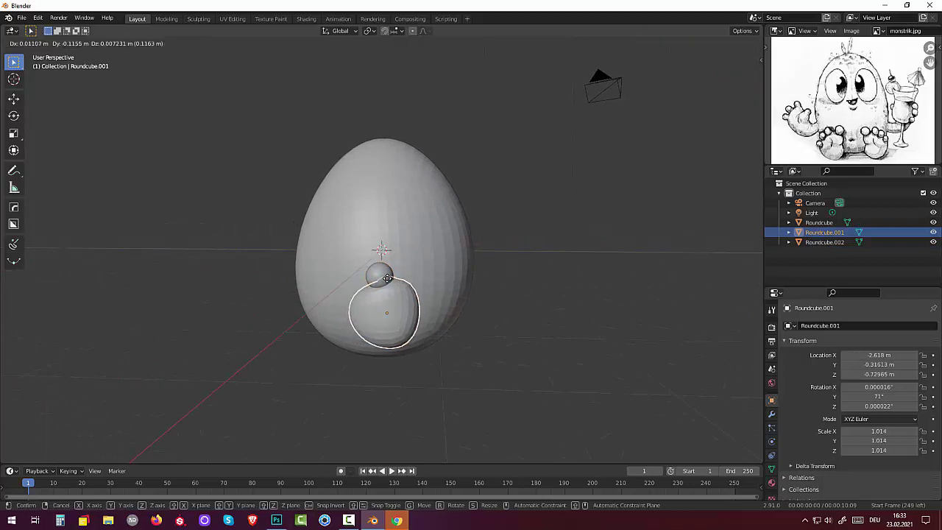
pyautogui.click(381, 276)
pyautogui.click(382, 275)
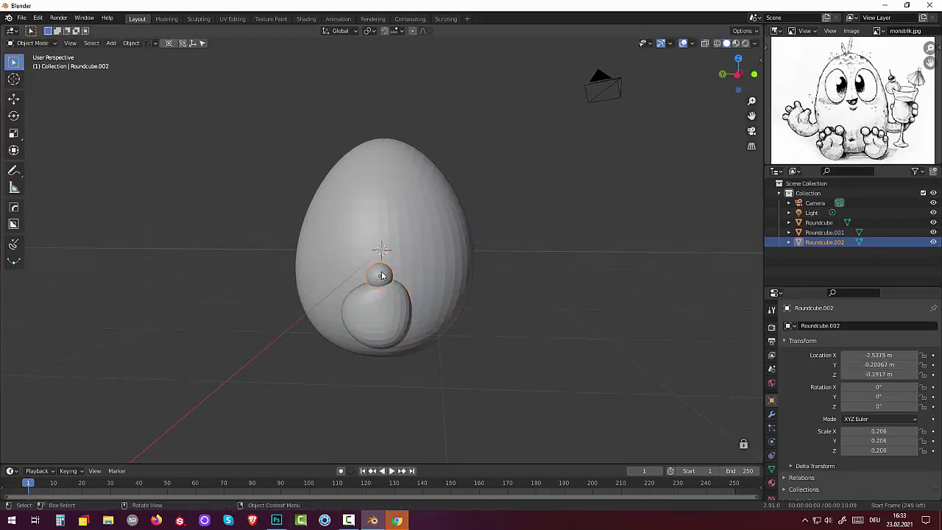
pyautogui.press('g')
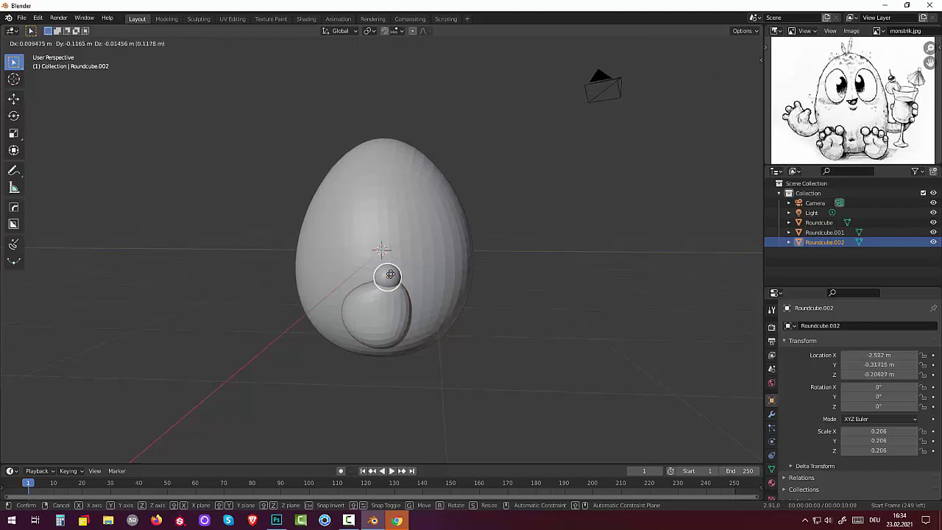
pyautogui.click(390, 278)
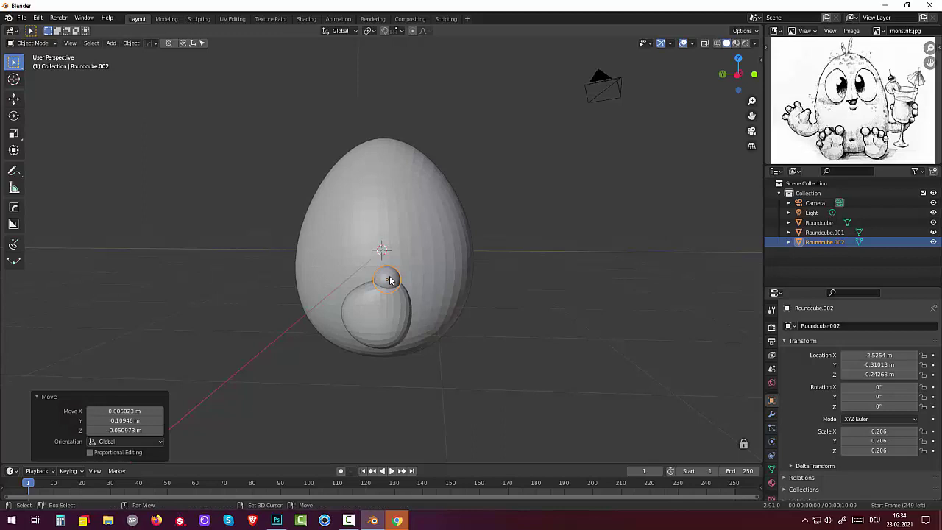
pyautogui.hotkey('shift', 'd')
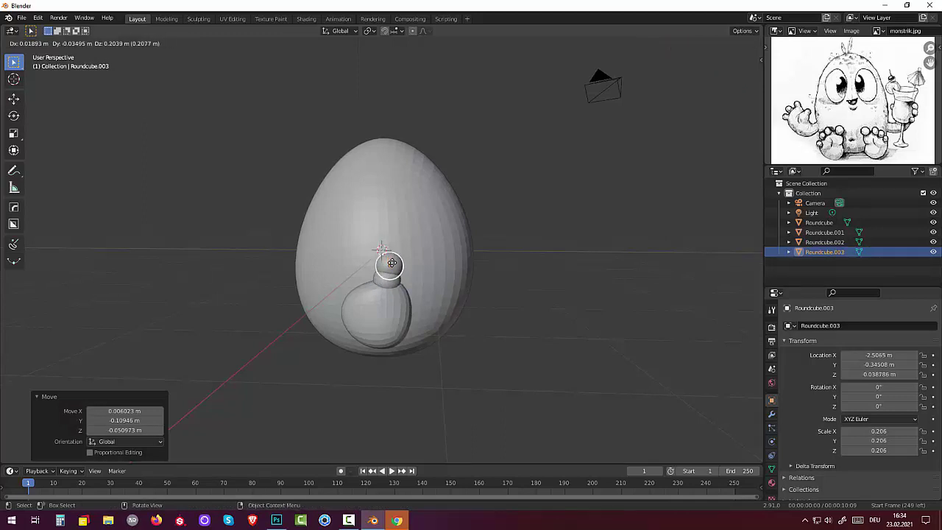
# - Set duplicate sphere Roundcube.003 on the arm tip and scale it by 0.864 to 0.178
pyautogui.click(391, 263)
pyautogui.moveTo(392, 263); pyautogui.dragTo(341, 254, button='middle')
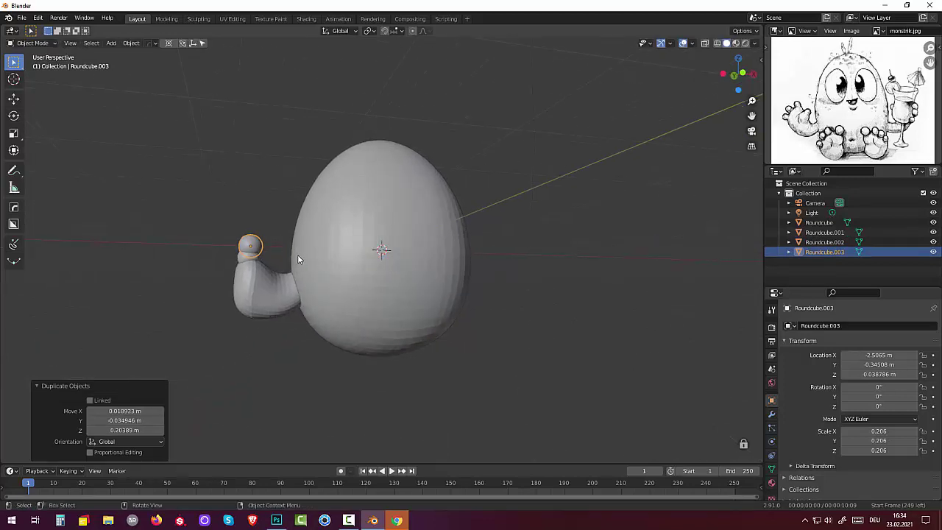
pyautogui.press('KP_1')
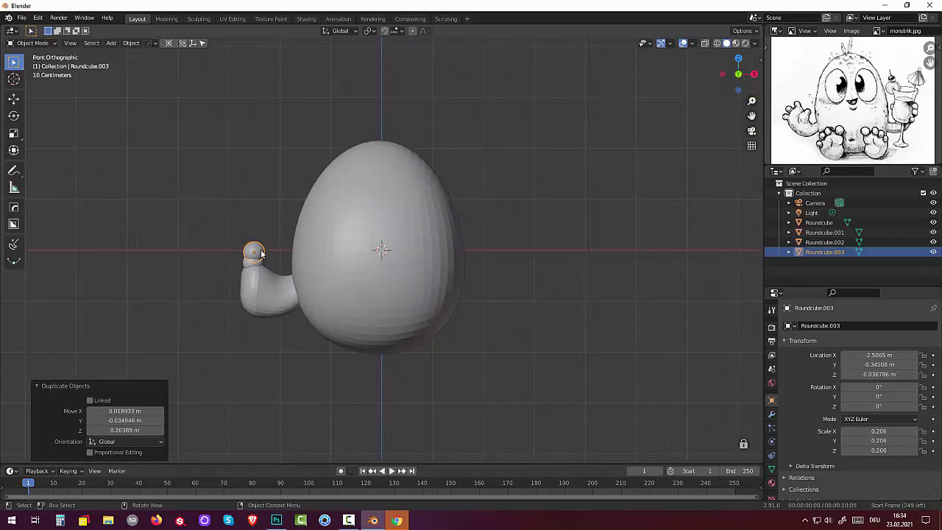
pyautogui.press('g')
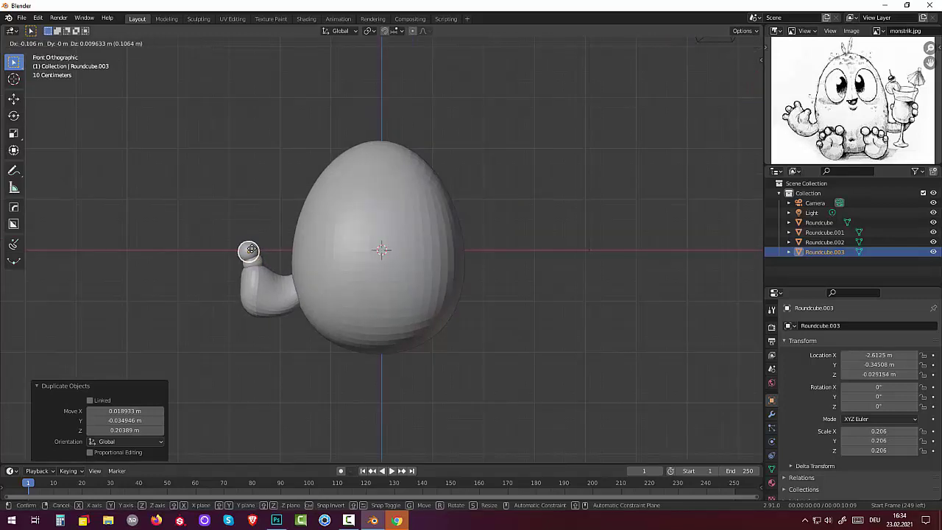
pyautogui.click(247, 250)
pyautogui.press('s')
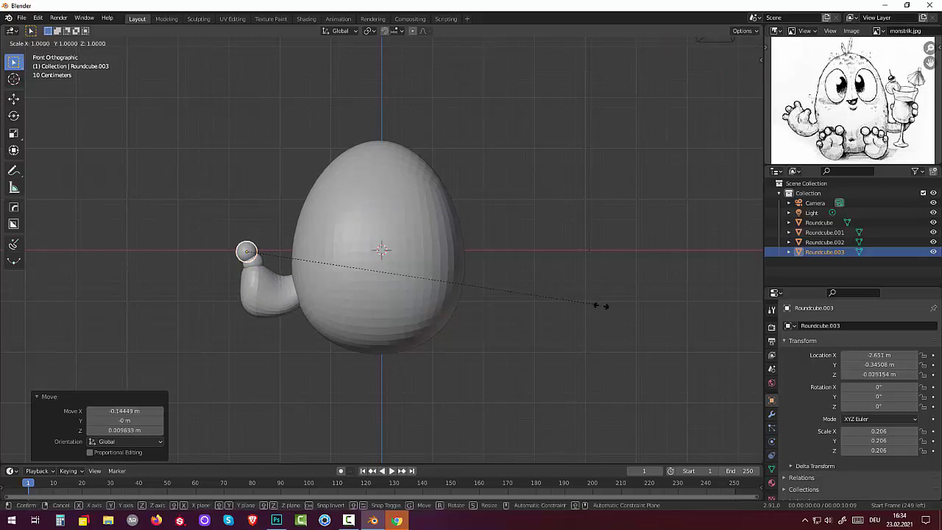
pyautogui.click(551, 305)
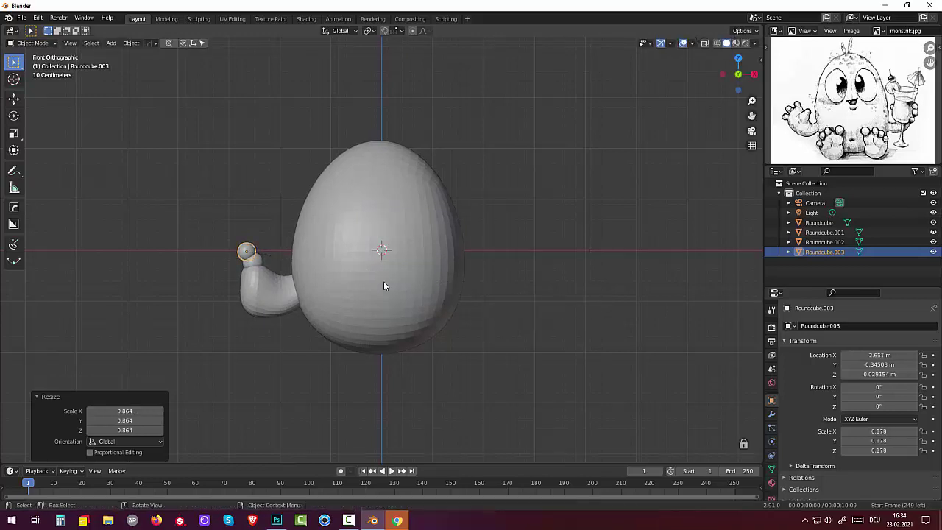
# - Shrink the lower finger sphere Roundcube.002 by 0.927 to 0.191
pyautogui.click(258, 260)
pyautogui.press('s')
pyautogui.click(543, 298)
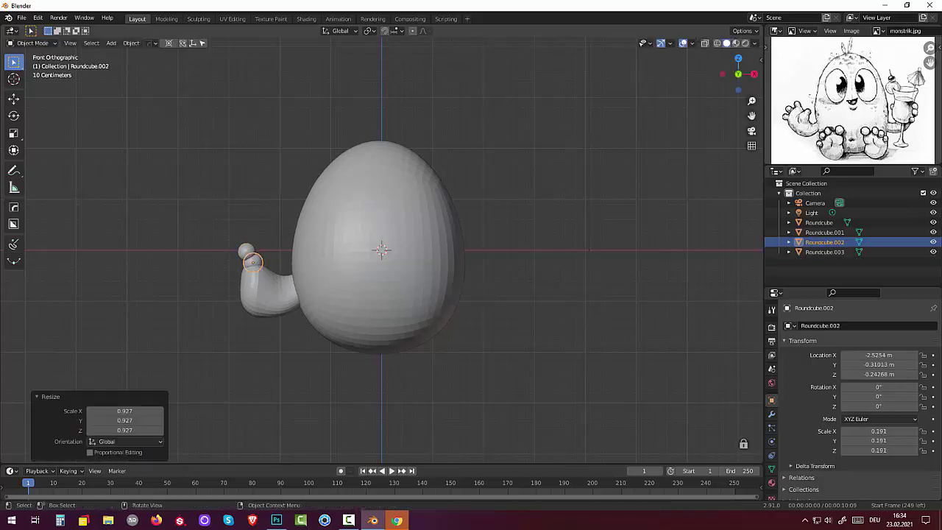
# - Move both finger spheres together down-left against the arm tip, then reselect the pair
pyautogui.click(248, 253)
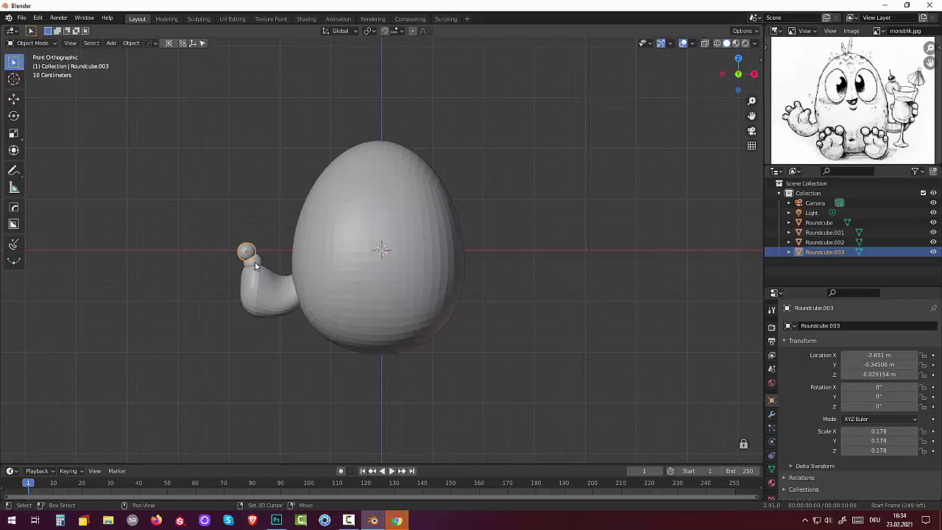
pyautogui.keyDown('shift'); pyautogui.click(255, 266); pyautogui.keyUp('shift')
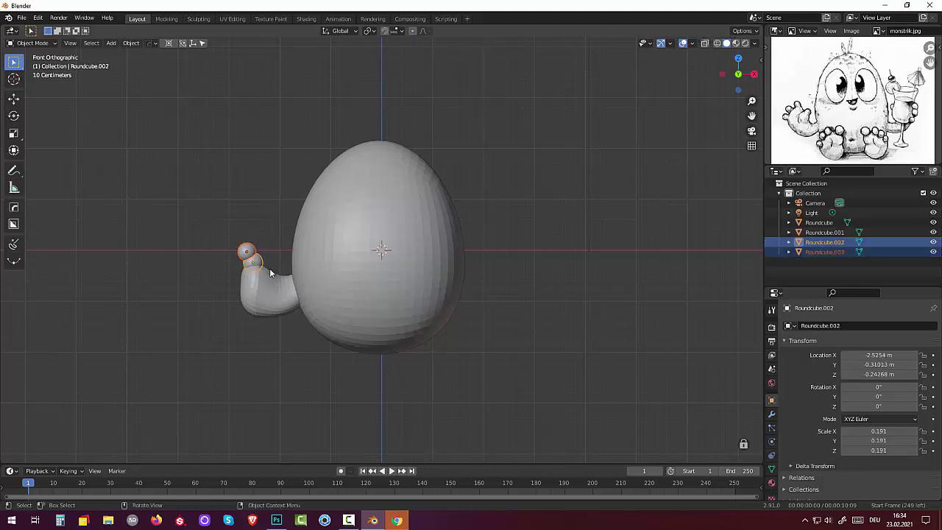
pyautogui.press('g')
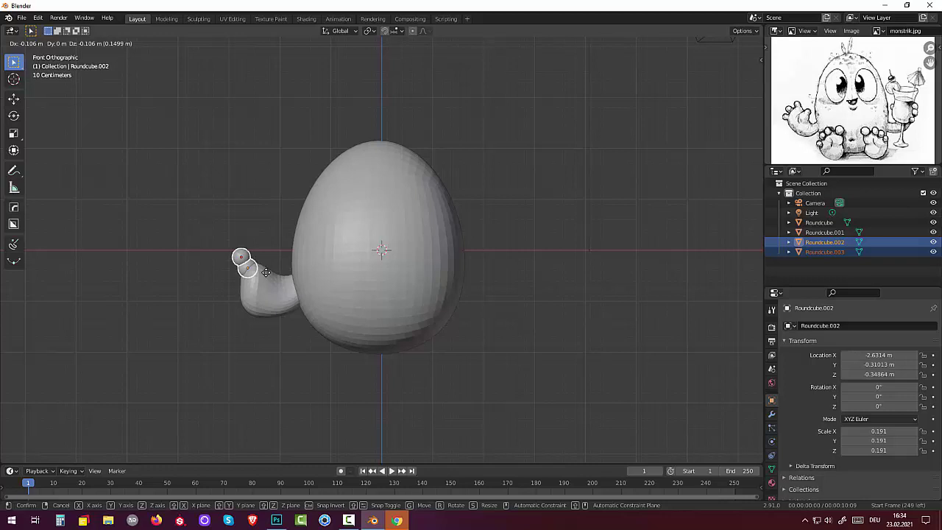
pyautogui.click(264, 273)
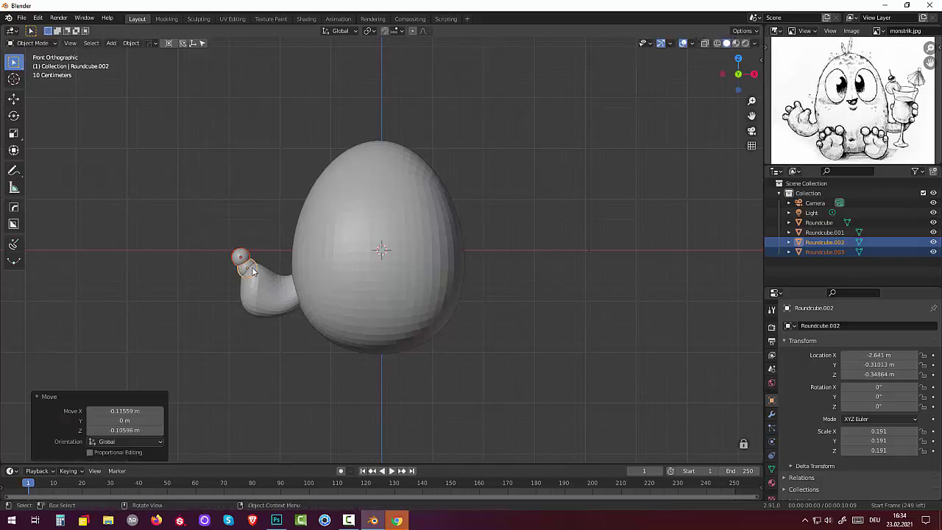
pyautogui.click(248, 267)
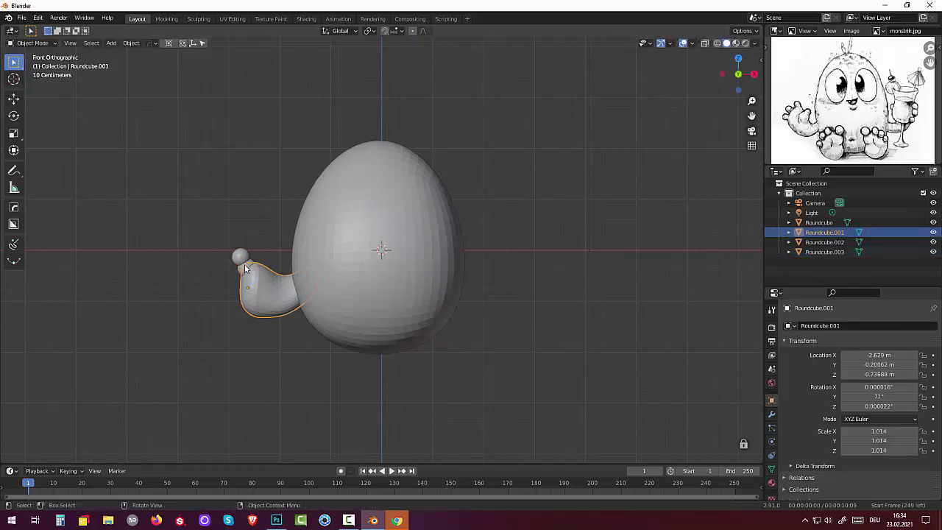
pyautogui.click(244, 268)
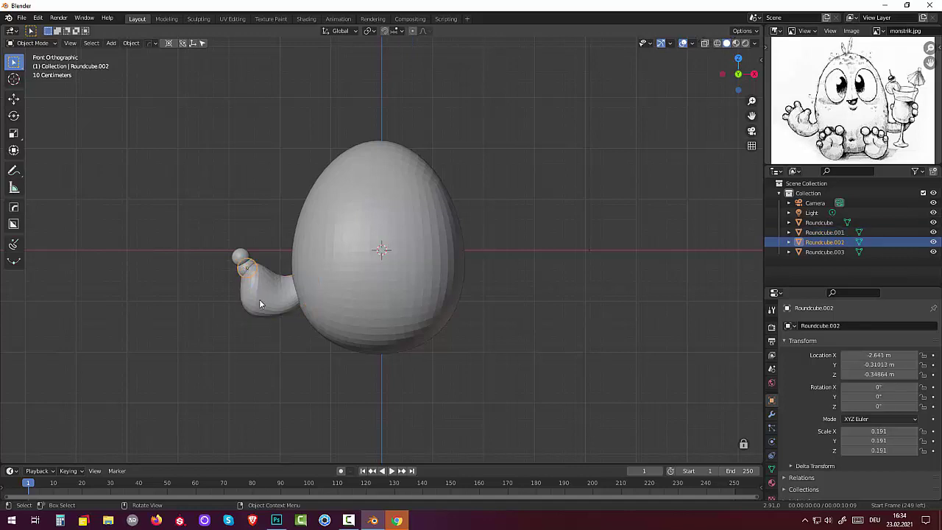
pyautogui.keyDown('shift'); pyautogui.click(239, 258); pyautogui.keyUp('shift')
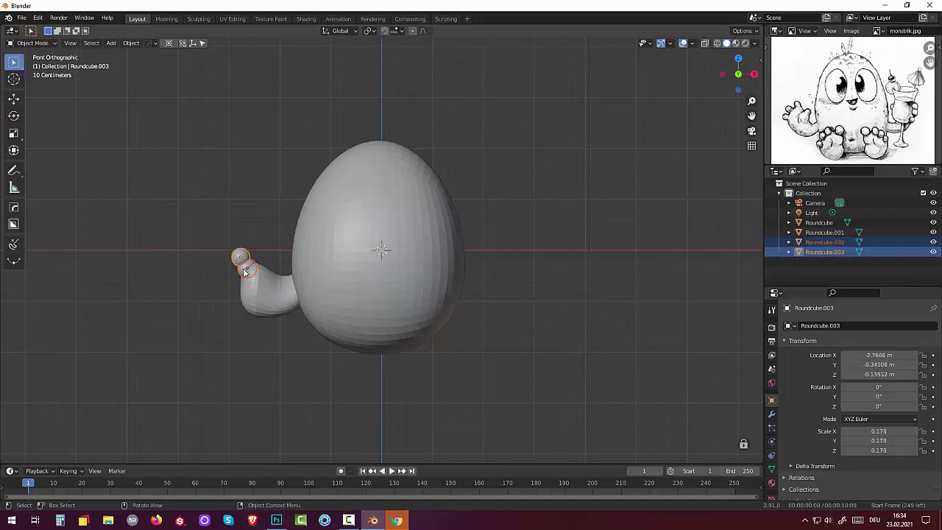
# - Duplicate the finger pair, place the copies below, and tilt them 33.1°
pyautogui.hotkey('shift', 'd')
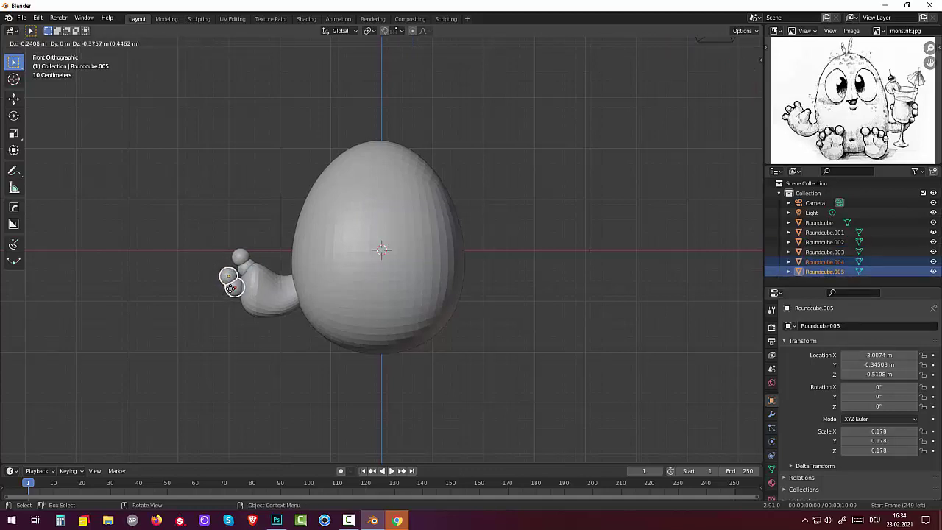
pyautogui.click(230, 288)
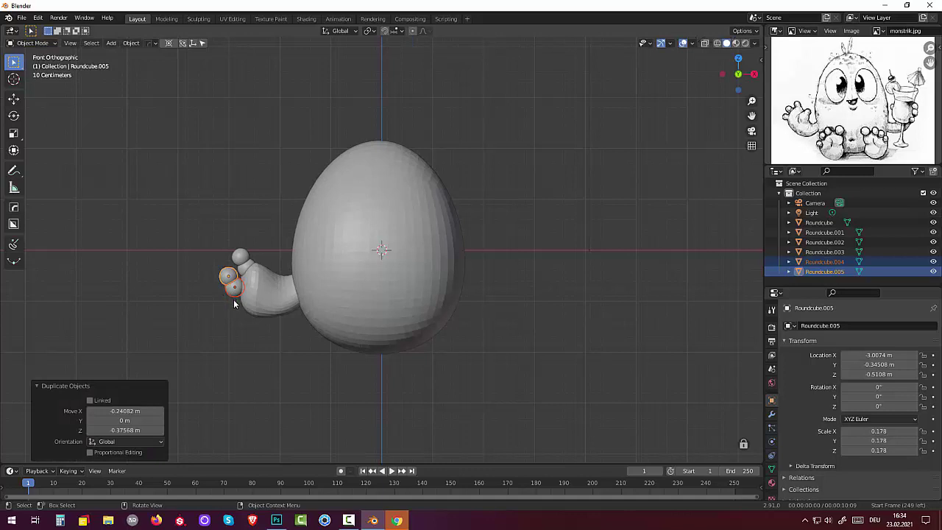
pyautogui.press('r')
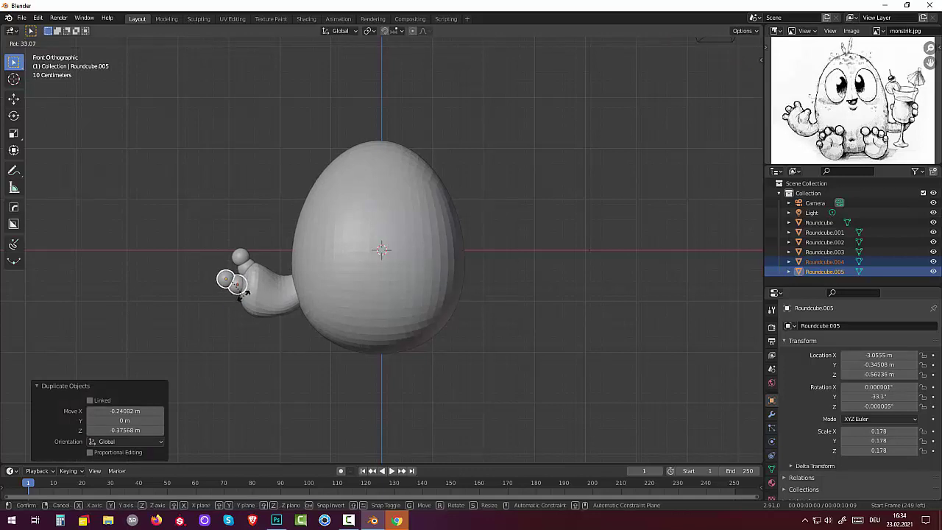
pyautogui.click(241, 291)
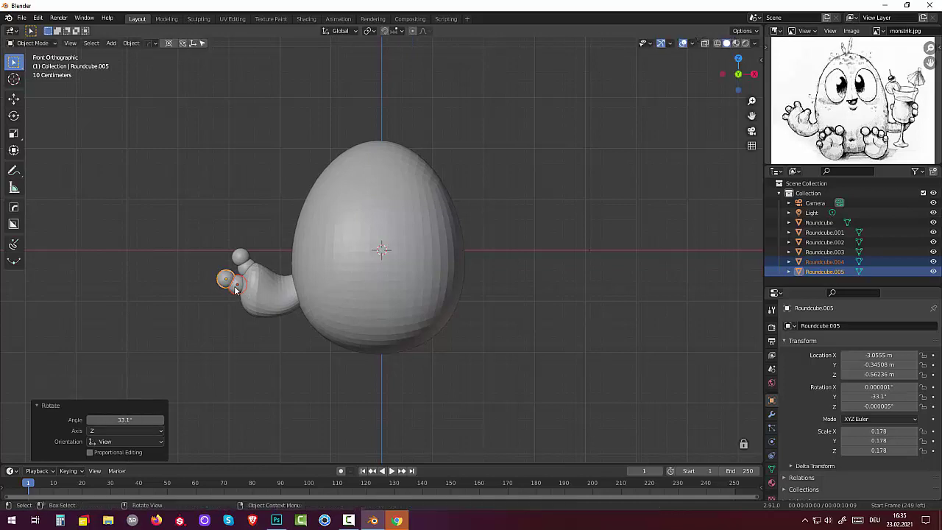
pyautogui.press('g')
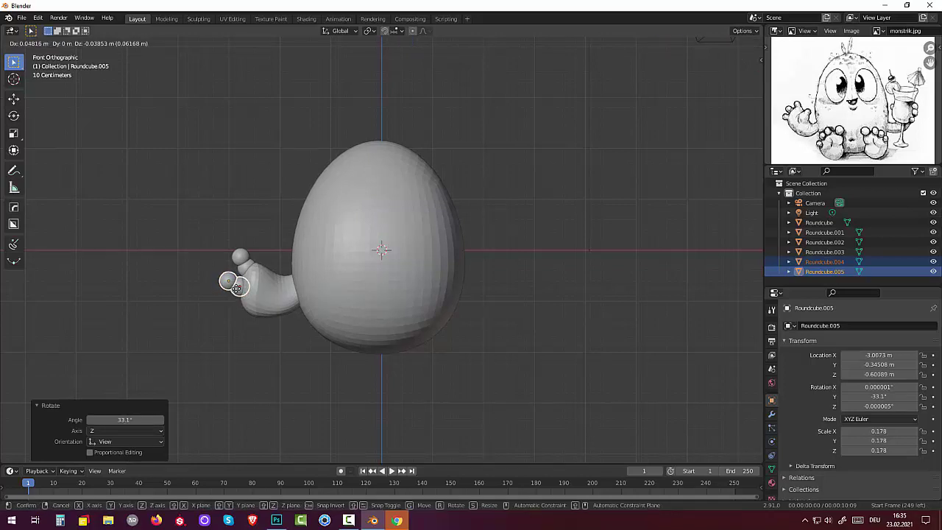
pyautogui.click(236, 287)
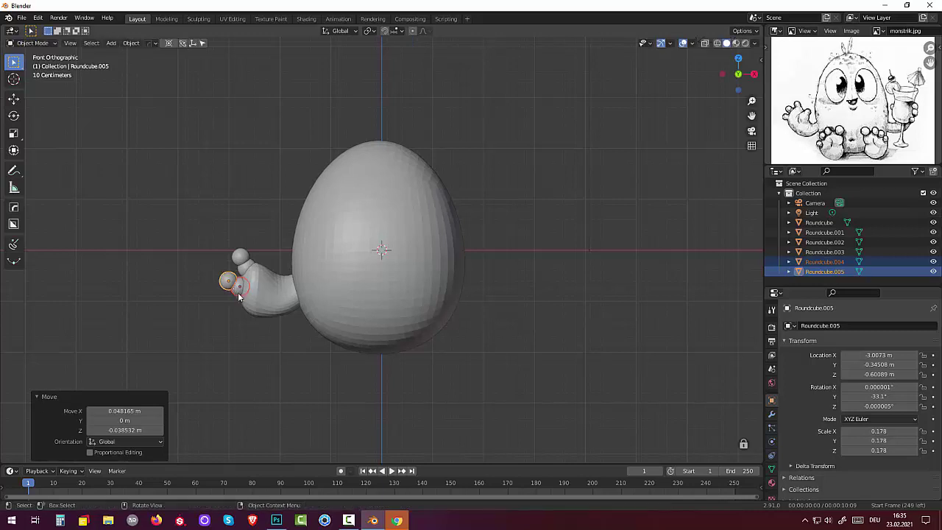
# - Nudge the new finger sphere into place at the arm tip and tilt it slightly further
pyautogui.press('g')
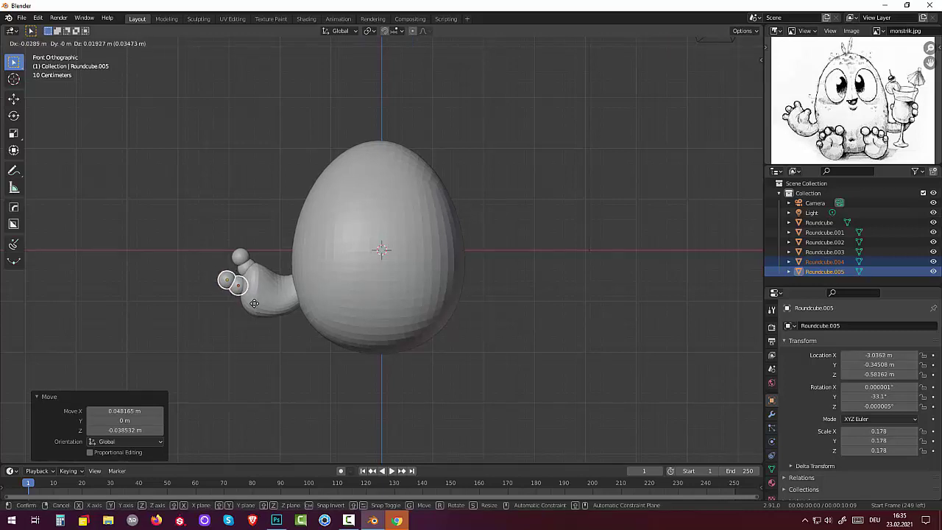
pyautogui.click(255, 307)
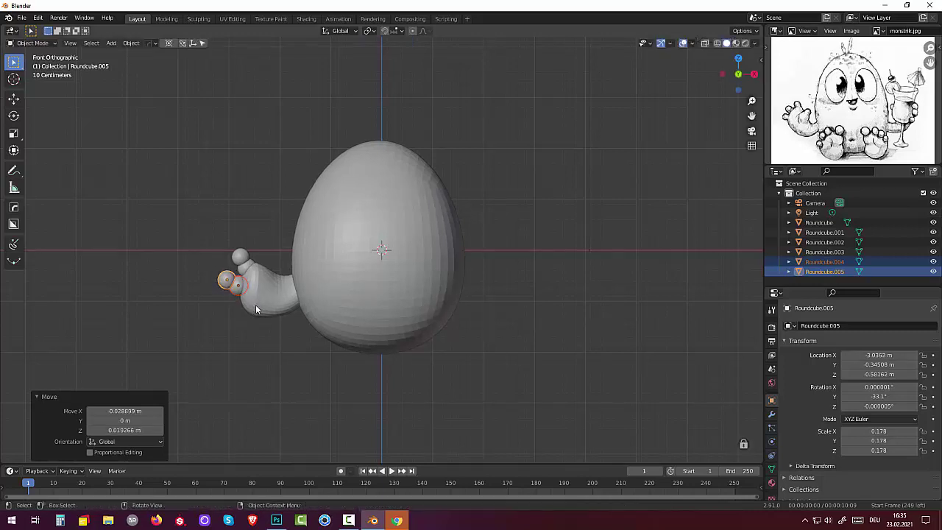
pyautogui.press('r')
pyautogui.click(295, 321)
# - Reposition the small finger sphere and the upper finger sphere individually
pyautogui.moveTo(295, 321)
pyautogui.mouseDown(button='middle')
pyautogui.moveTo(326, 221)
pyautogui.moveTo(362, 222)
pyautogui.mouseUp(button='middle')
pyautogui.click(315, 178)
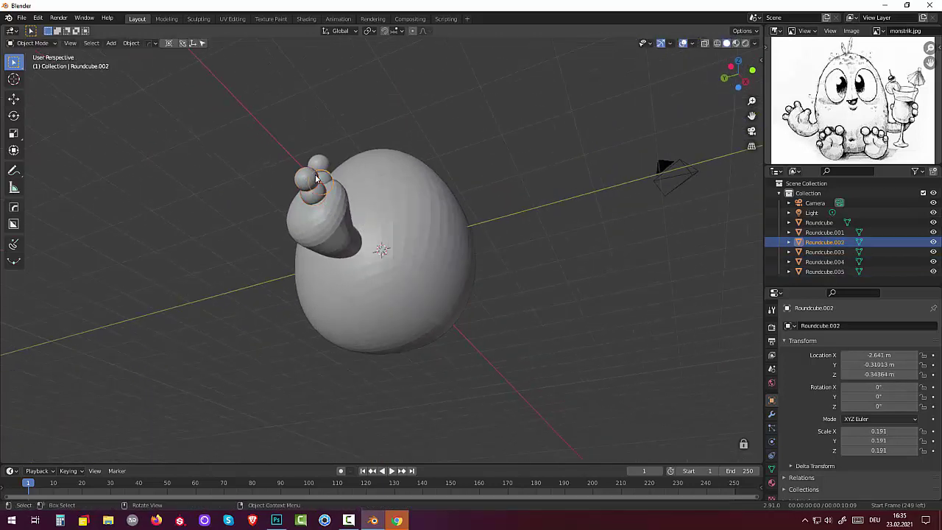
pyautogui.click(305, 179)
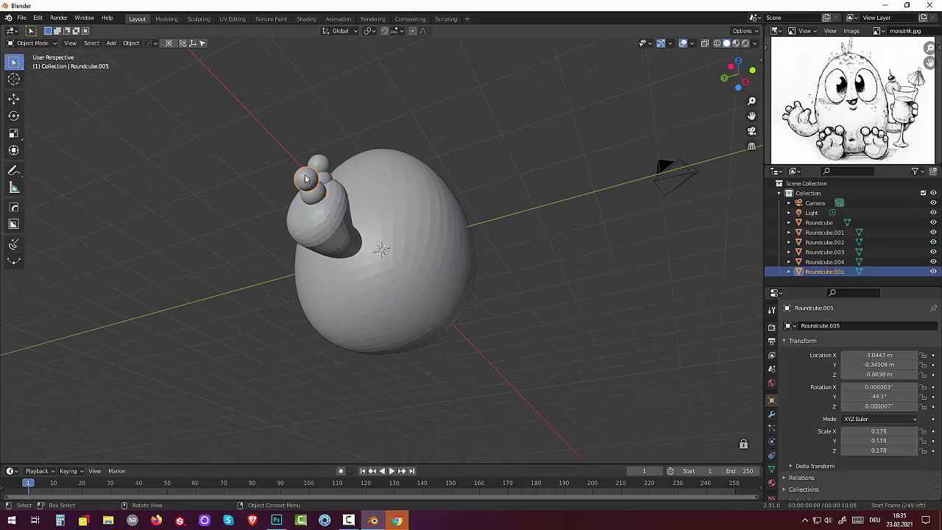
pyautogui.press('g')
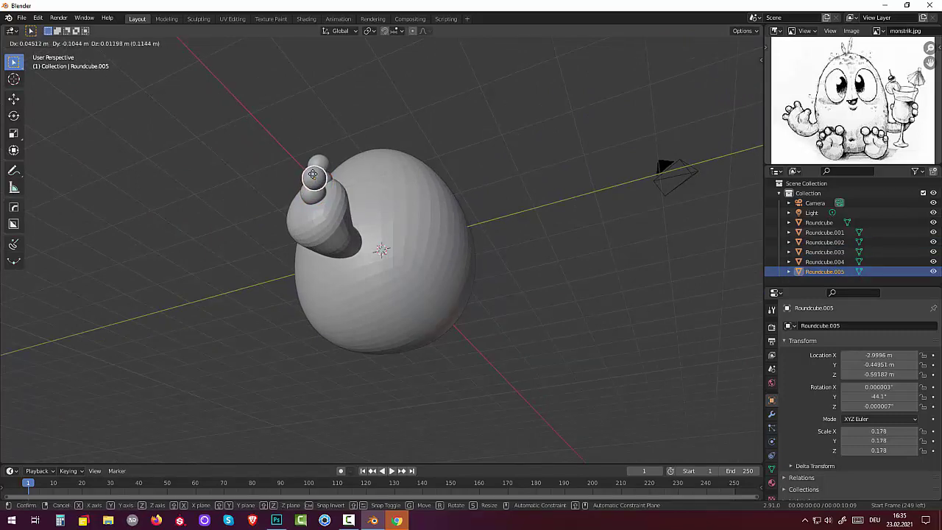
pyautogui.click(314, 175)
pyautogui.moveTo(314, 174)
pyautogui.mouseDown(button='middle')
pyautogui.moveTo(265, 217)
pyautogui.moveTo(269, 295)
pyautogui.moveTo(328, 278)
pyautogui.moveTo(348, 248)
pyautogui.moveTo(339, 272)
pyautogui.mouseUp(button='middle')
pyautogui.click(336, 306)
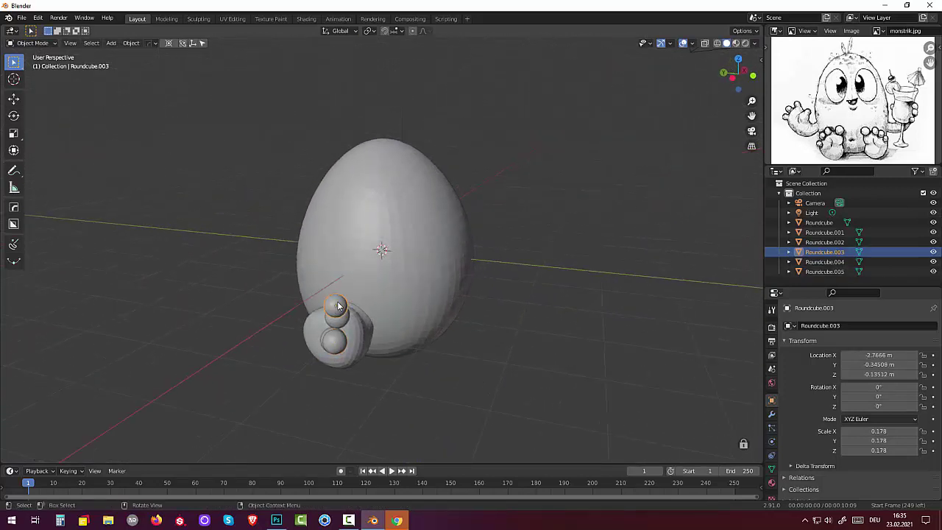
pyautogui.press('g')
pyautogui.click(335, 312)
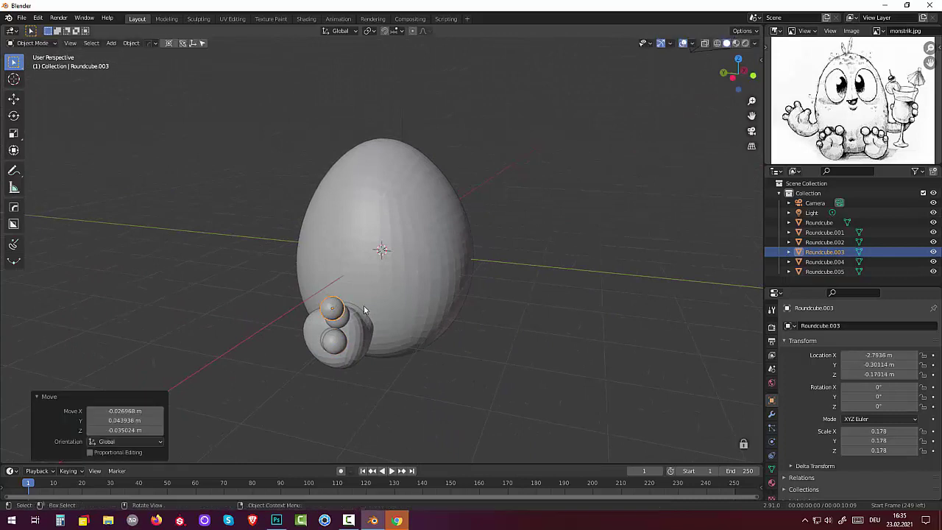
# - Rotate Roundcube.004 and Roundcube.005 together and move them lower, to about X -3.0455, Z -0.682
pyautogui.moveTo(362, 307)
pyautogui.mouseDown(button='middle')
pyautogui.moveTo(312, 254)
pyautogui.moveTo(315, 270)
pyautogui.mouseUp(button='middle')
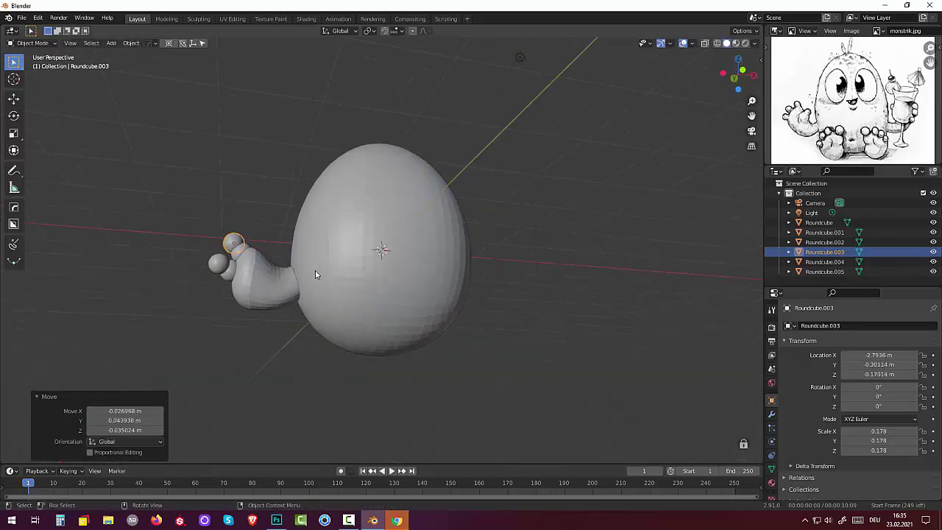
pyautogui.click(232, 273)
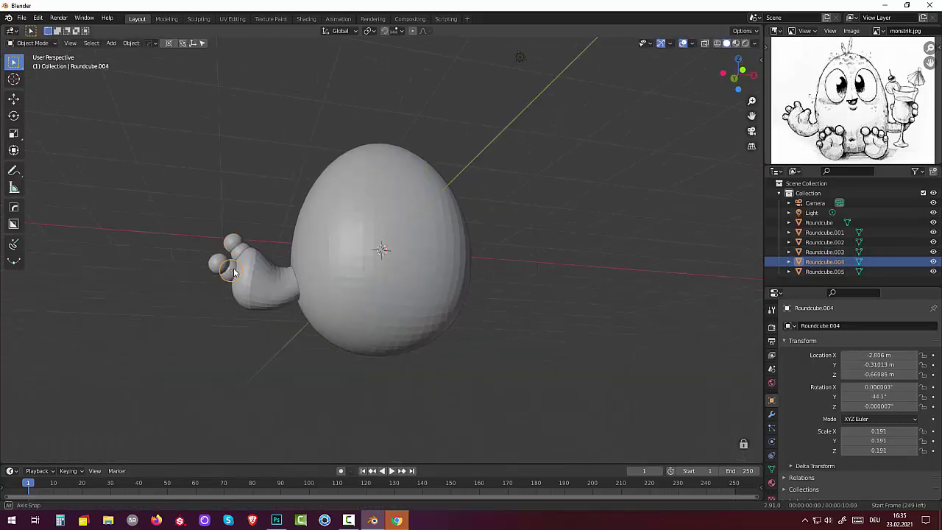
pyautogui.moveTo(232, 272); pyautogui.dragTo(218, 272, button='middle')
pyautogui.keyDown('shift'); pyautogui.click(217, 273); pyautogui.keyUp('shift')
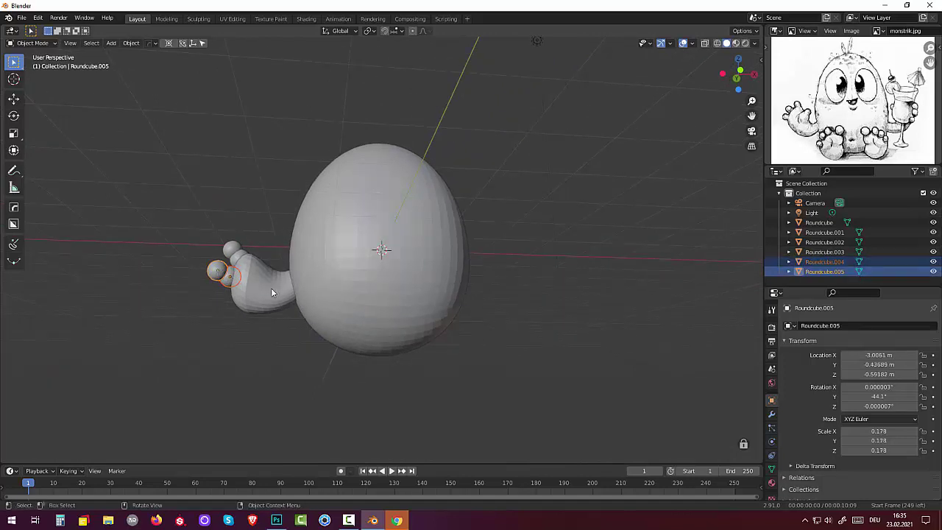
pyautogui.press('r')
pyautogui.click(313, 299)
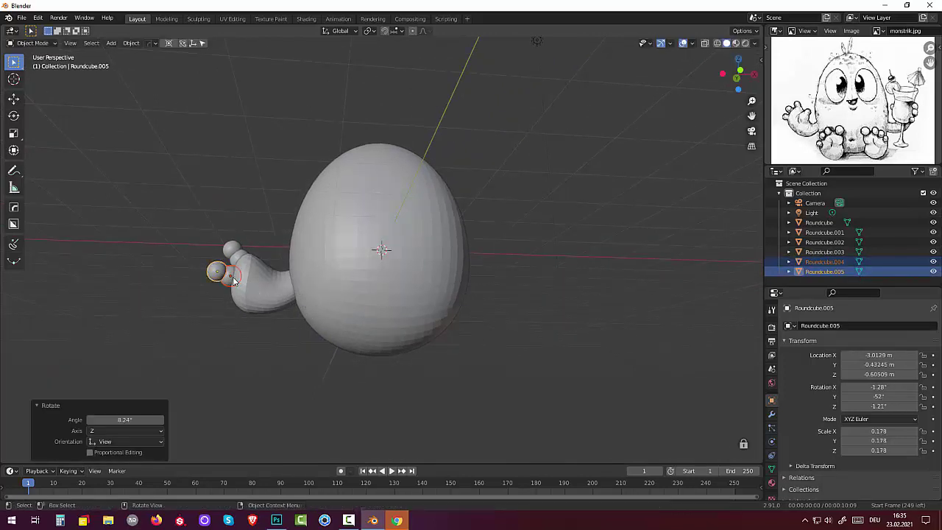
pyautogui.press('g')
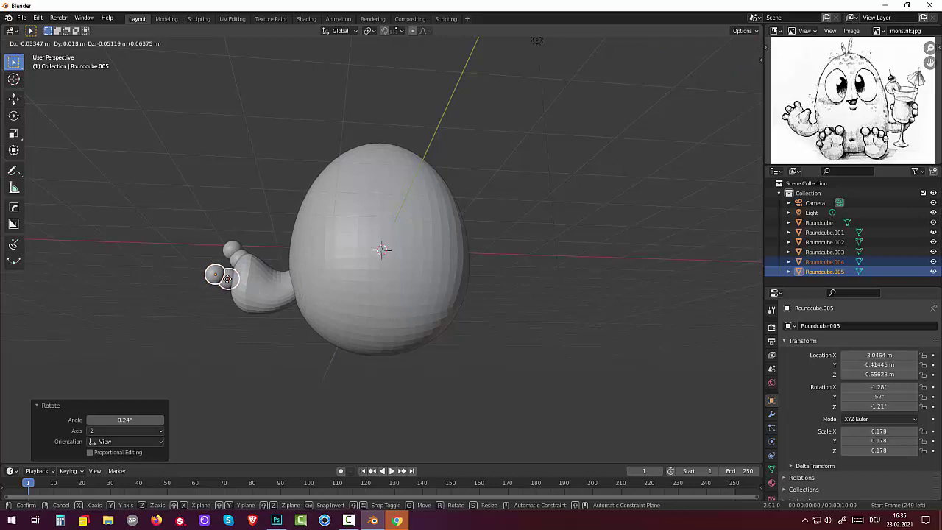
pyautogui.click(227, 279)
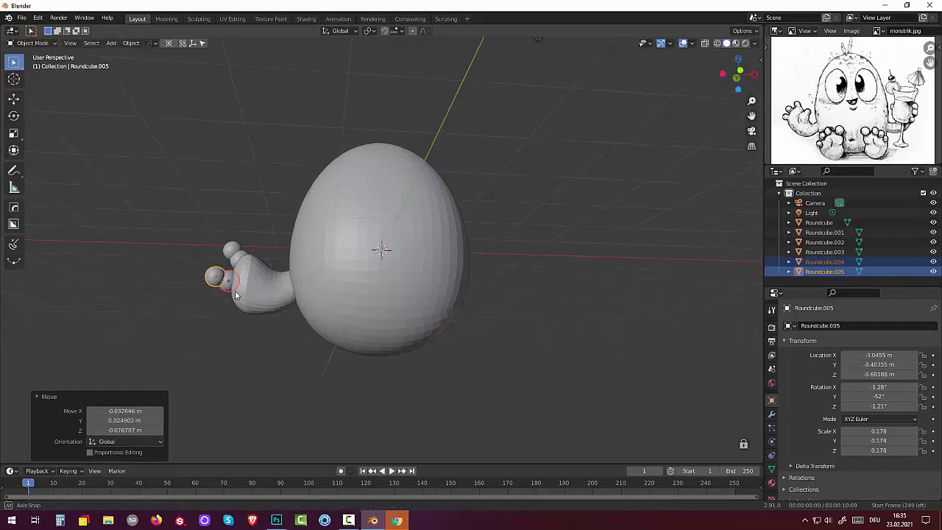
pyautogui.moveTo(226, 287); pyautogui.dragTo(226, 300, button='middle')
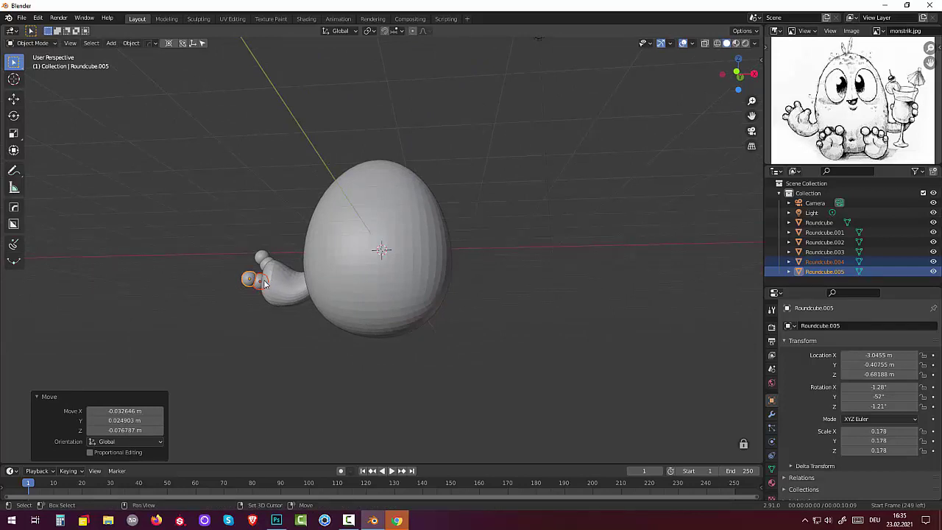
# - Duplicate the two finger spheres below, rotate the copies 27.5° and scale them by 0.912
pyautogui.hotkey('shift', 'd')
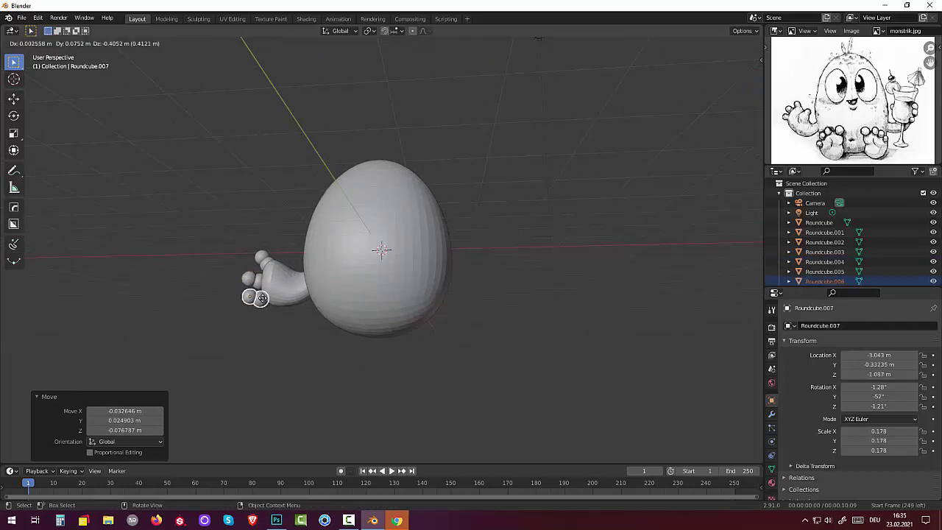
pyautogui.click(281, 316)
pyautogui.press('r')
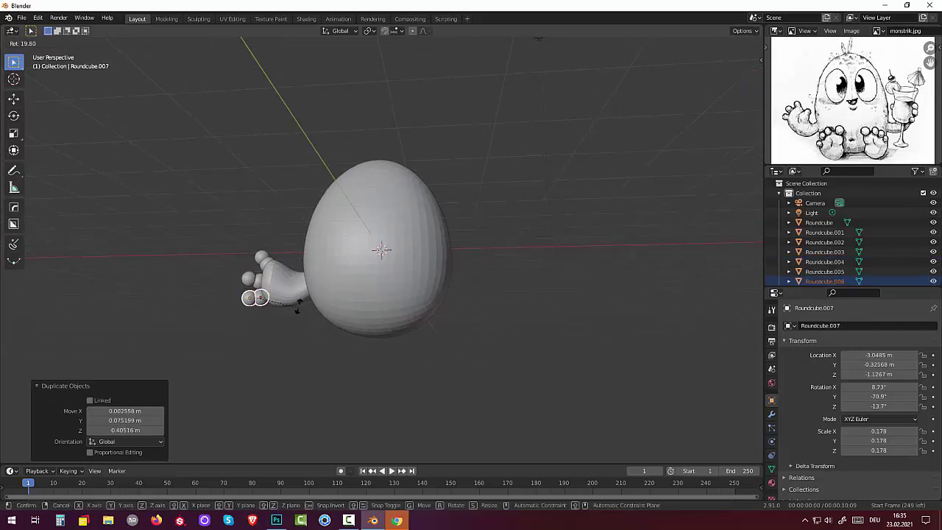
pyautogui.click(299, 301)
pyautogui.press('KP_1')
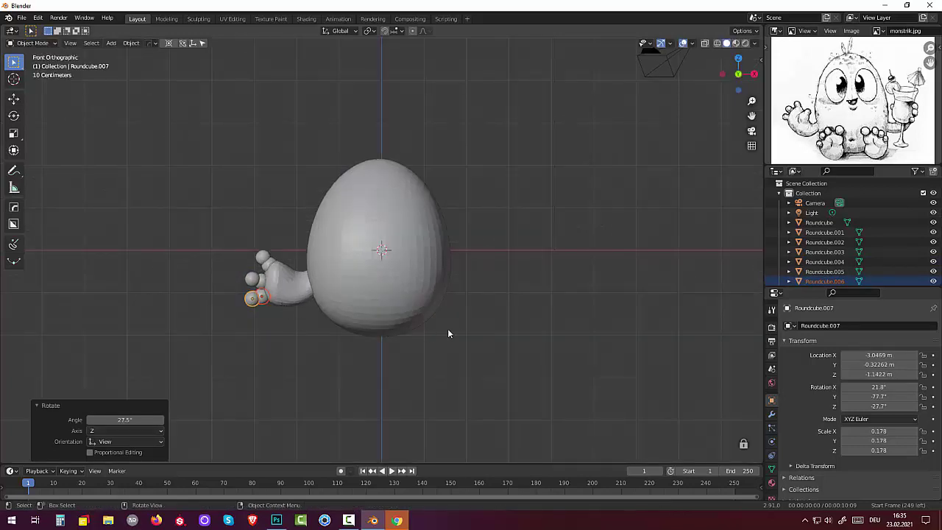
pyautogui.press('s')
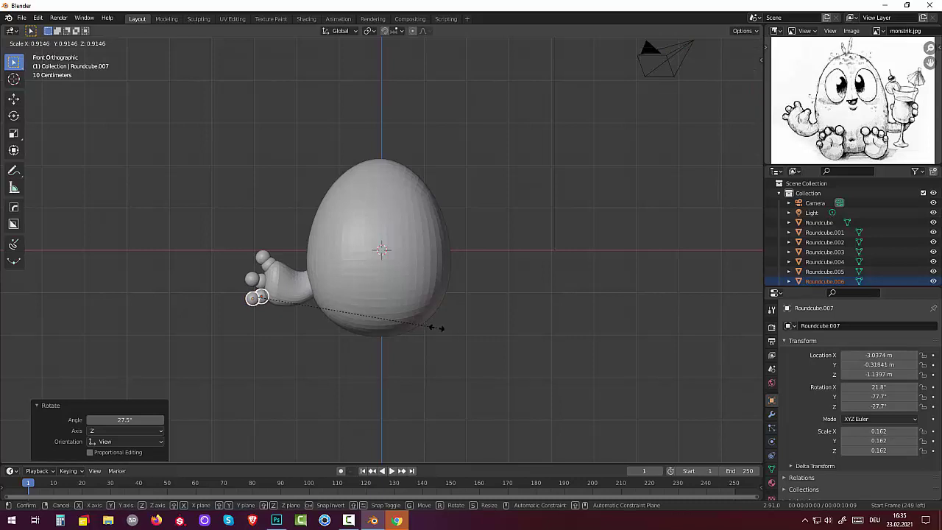
pyautogui.click(337, 317)
pyautogui.press('g')
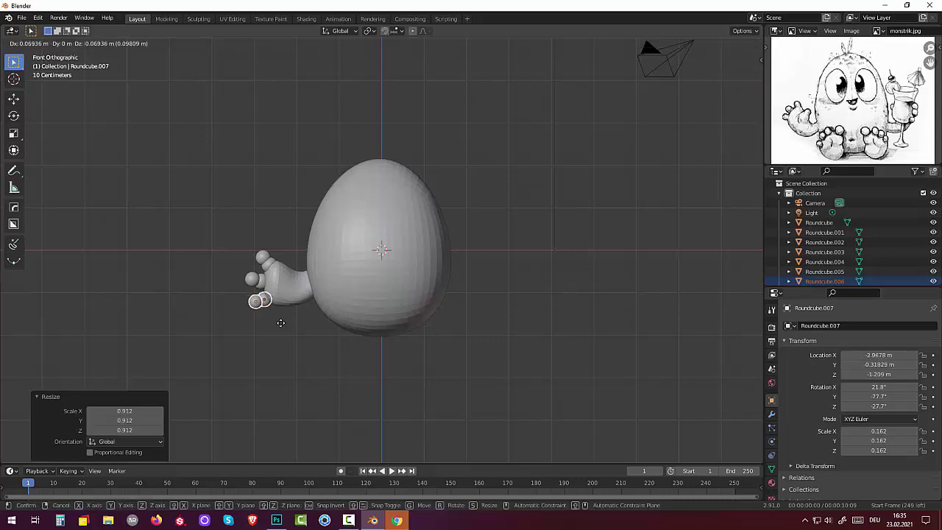
pyautogui.click(280, 322)
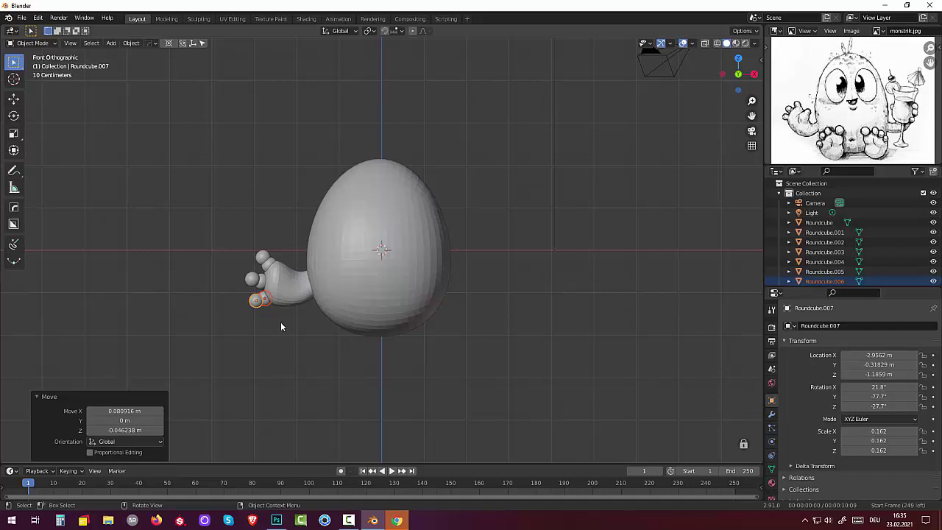
# - Reposition the top pair and the middle pair of finger spheres
pyautogui.click(266, 270)
pyautogui.keyDown('shift'); pyautogui.click(266, 260); pyautogui.keyUp('shift')
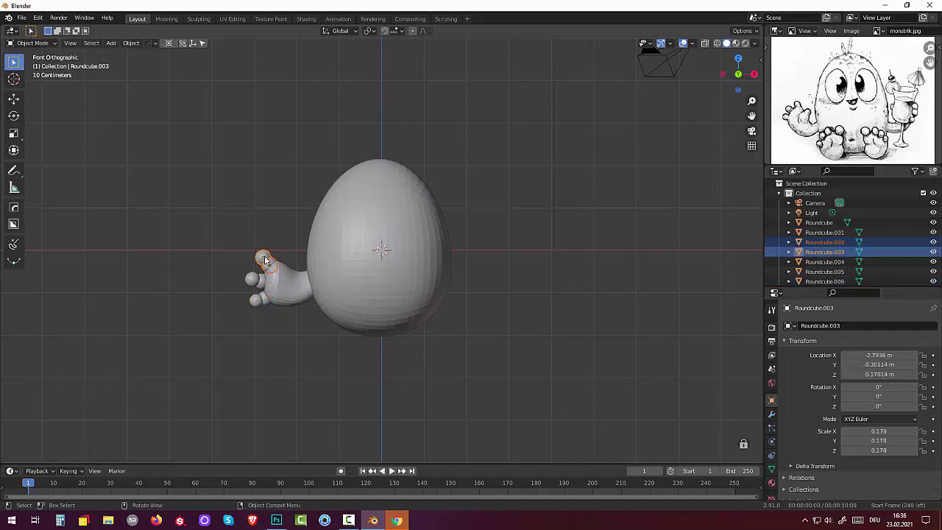
pyautogui.press('g')
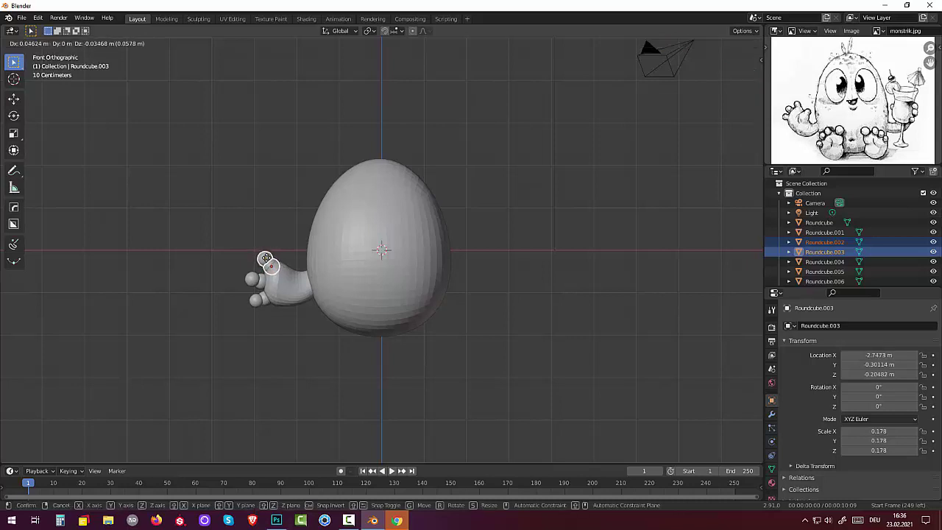
pyautogui.click(265, 259)
pyautogui.click(254, 285)
pyautogui.keyDown('shift'); pyautogui.click(256, 279); pyautogui.keyUp('shift')
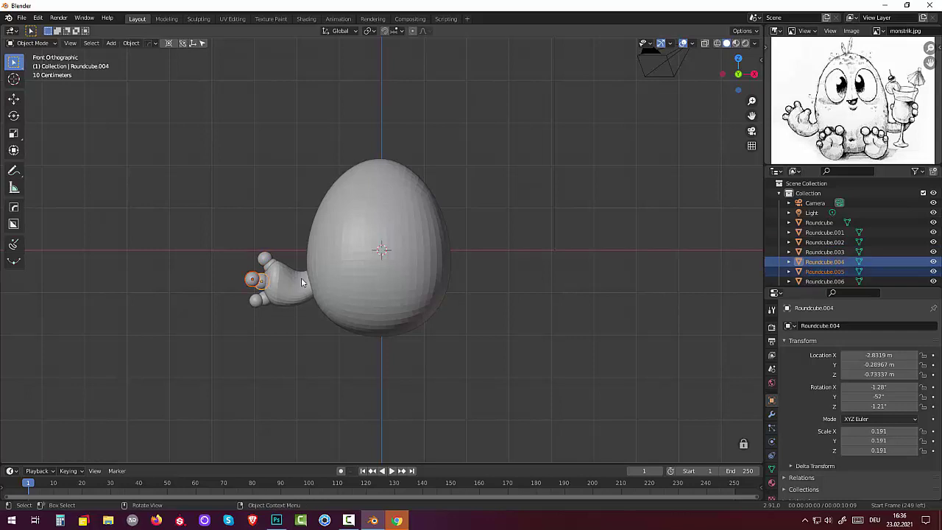
pyautogui.moveTo(301, 278)
pyautogui.mouseDown(button='middle')
pyautogui.moveTo(368, 269)
pyautogui.moveTo(392, 280)
pyautogui.mouseUp(button='middle')
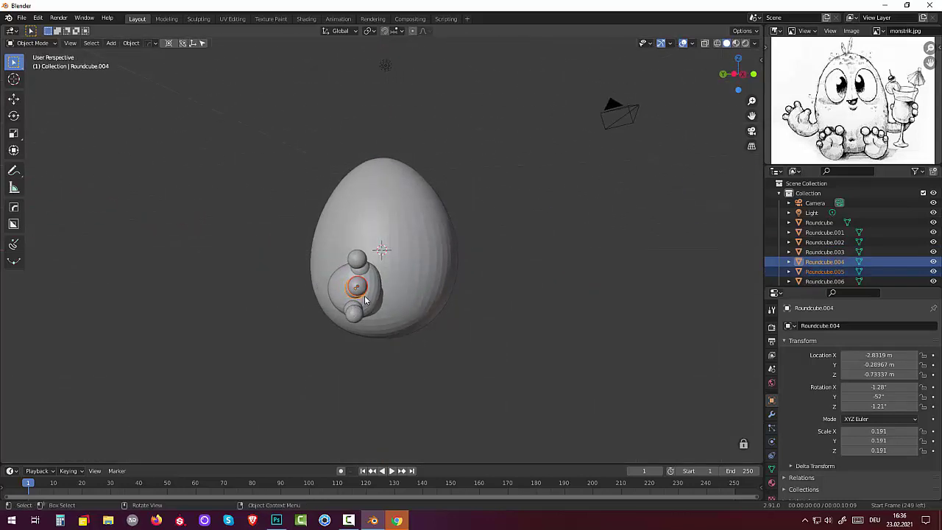
pyautogui.press('g')
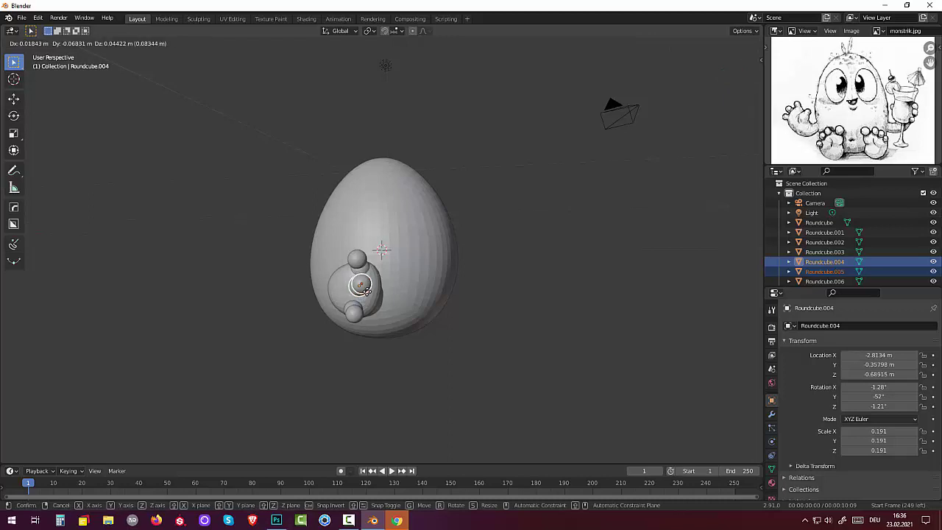
pyautogui.click(360, 287)
# - Nudge the lower finger spheres into place, then clear the selection and pick the middle sphere
pyautogui.click(351, 308)
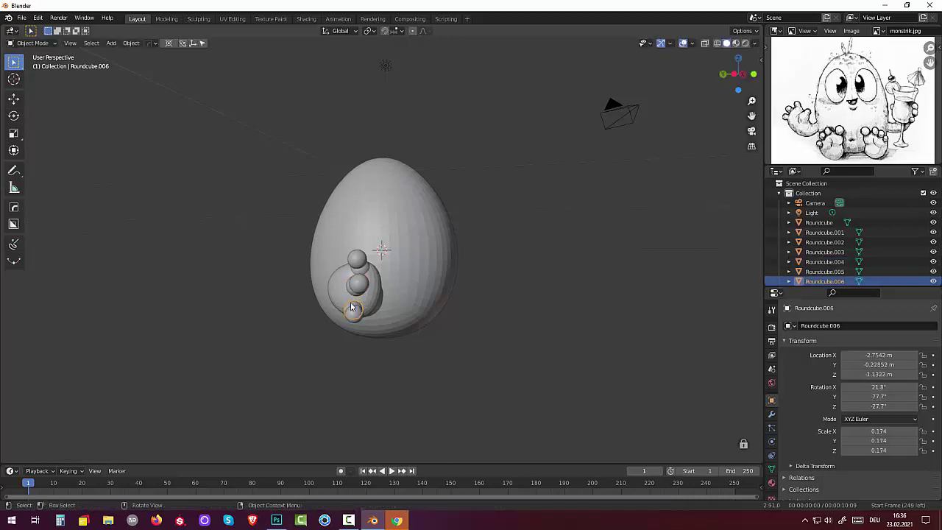
pyautogui.hotkey('shift', 'd')
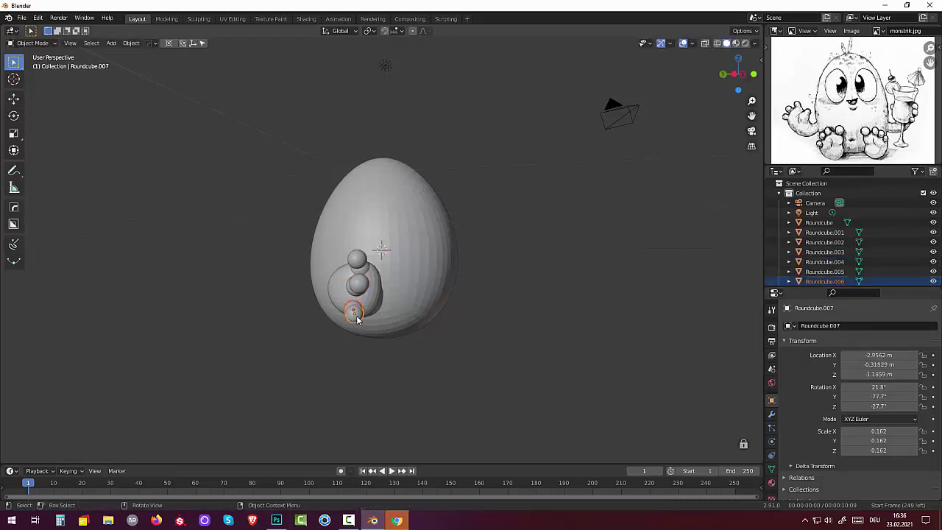
pyautogui.press('g')
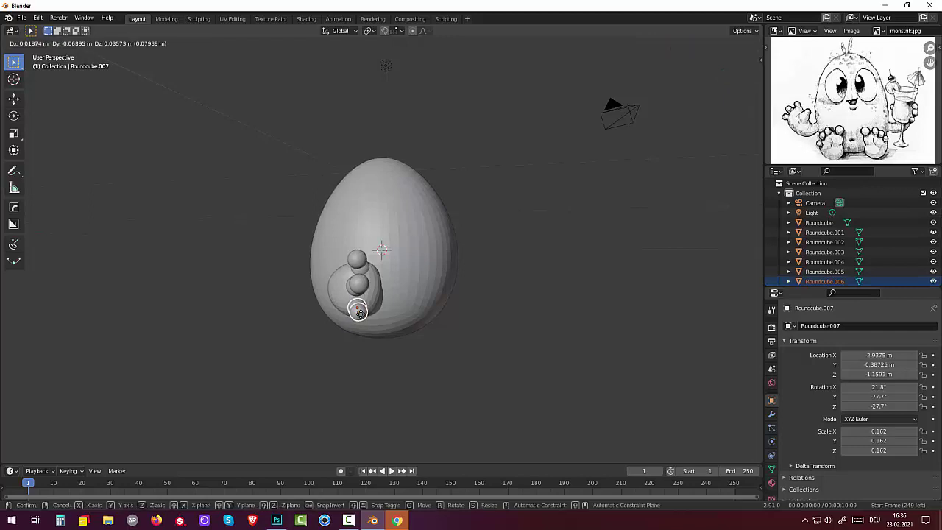
pyautogui.click(361, 312)
pyautogui.click(526, 333)
pyautogui.moveTo(526, 333); pyautogui.dragTo(432, 337, button='middle')
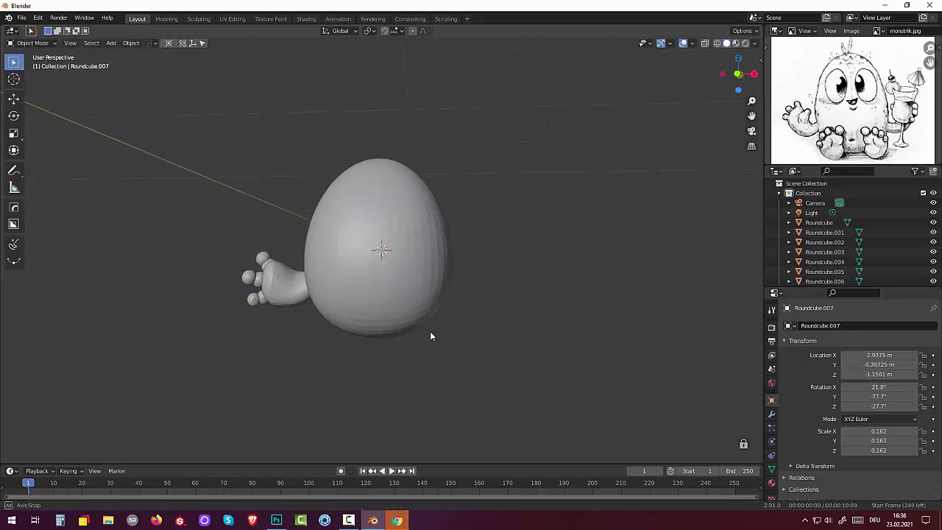
pyautogui.click(257, 285)
pyautogui.click(258, 285)
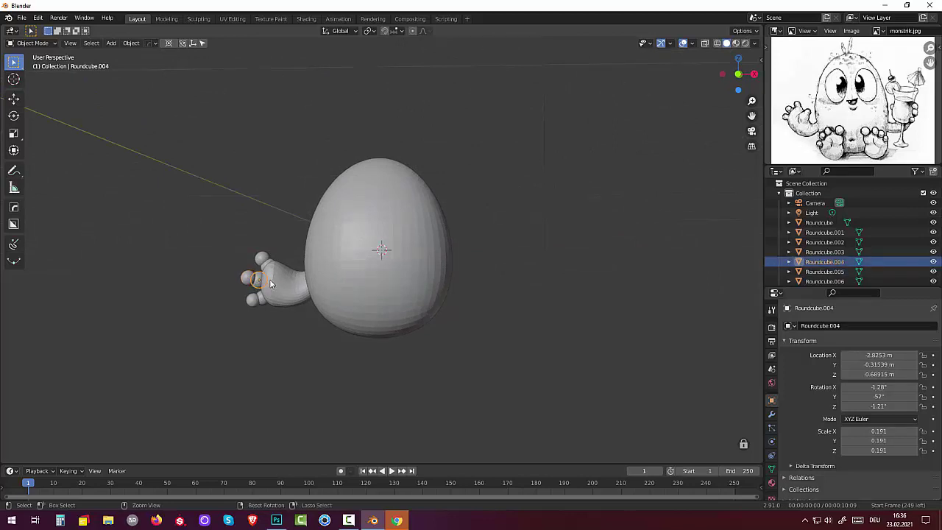
# - Duplicate a finger sphere as Roundcube.008, set it where hand meets arm, scaled to 0.264
pyautogui.hotkey('shift', 'd')
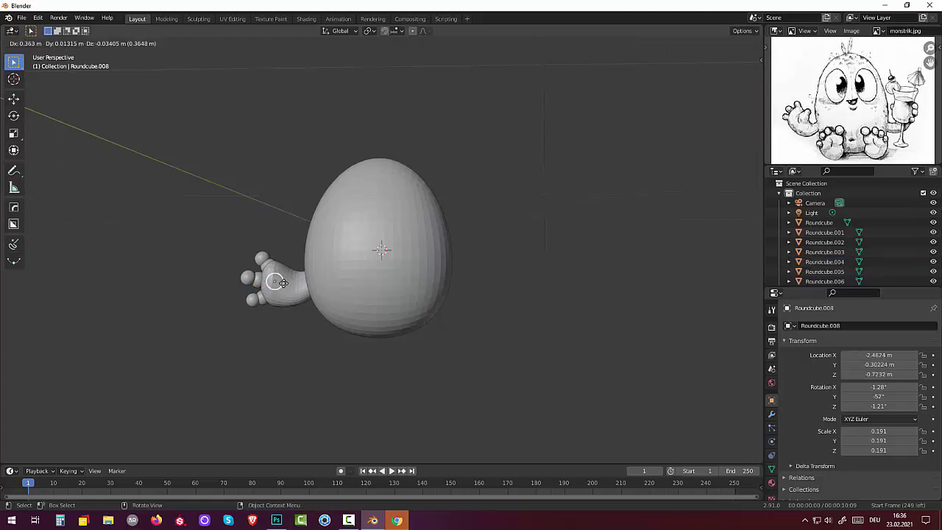
pyautogui.click(290, 283)
pyautogui.moveTo(292, 285)
pyautogui.mouseDown(button='middle')
pyautogui.moveTo(390, 288)
pyautogui.moveTo(381, 300)
pyautogui.mouseUp(button='middle')
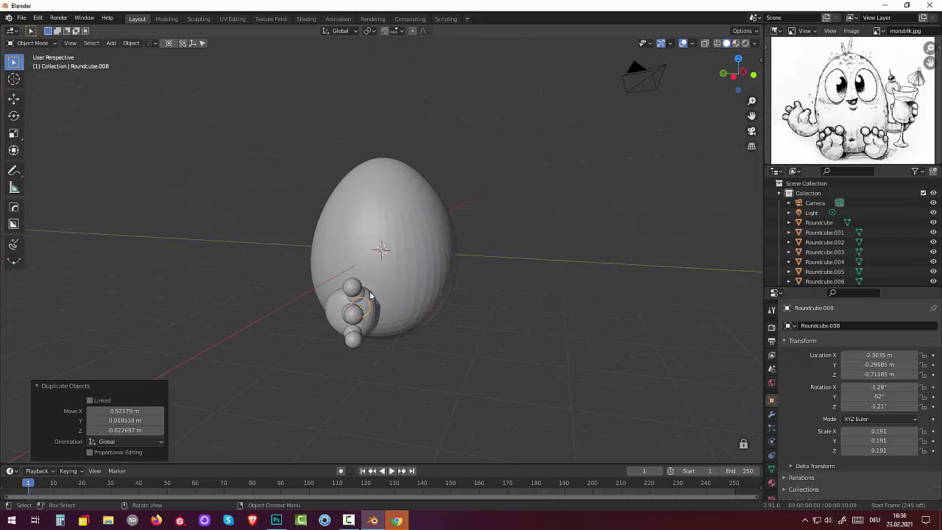
pyautogui.press('g')
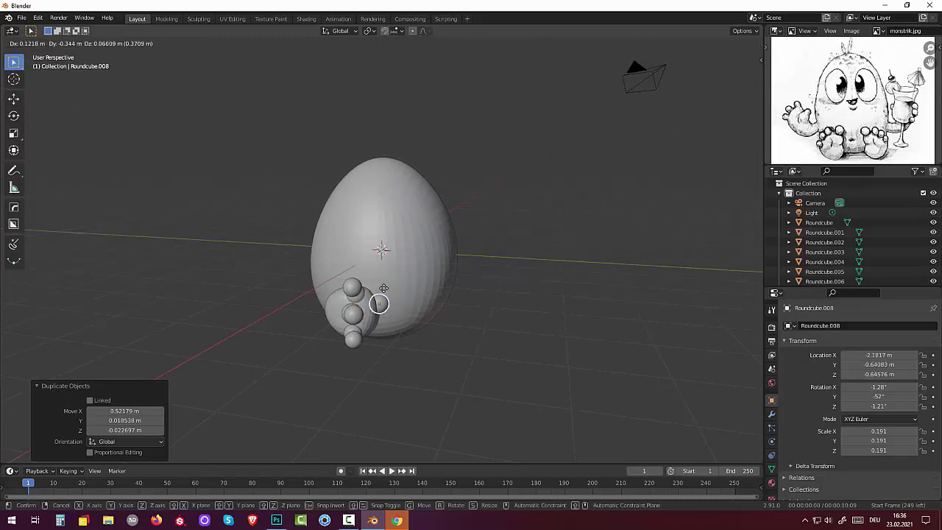
pyautogui.click(379, 287)
pyautogui.moveTo(368, 290); pyautogui.dragTo(308, 281, button='middle')
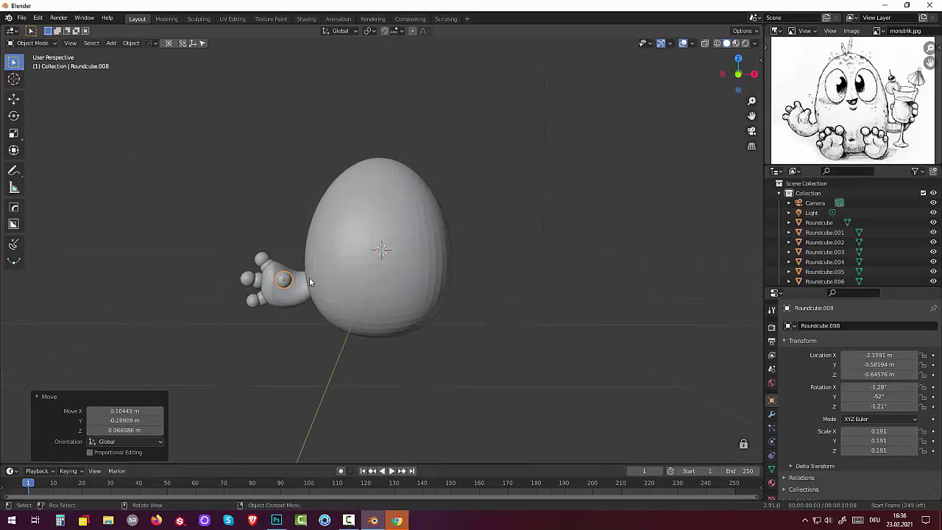
pyautogui.press('s')
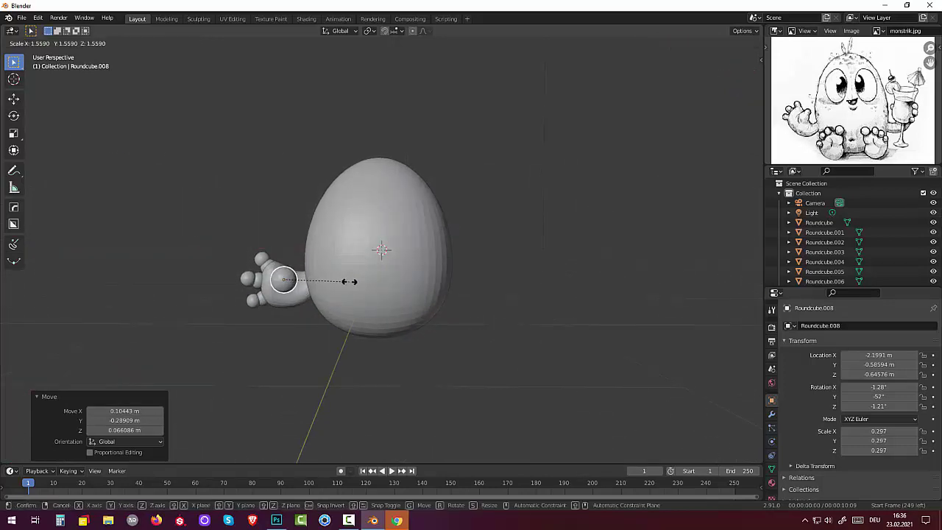
pyautogui.click(340, 280)
pyautogui.moveTo(338, 281)
pyautogui.mouseDown(button='middle')
pyautogui.moveTo(422, 309)
pyautogui.moveTo(402, 351)
pyautogui.moveTo(406, 366)
pyautogui.moveTo(389, 379)
pyautogui.moveTo(301, 318)
pyautogui.moveTo(306, 296)
pyautogui.moveTo(281, 265)
pyautogui.mouseUp(button='middle')
pyautogui.press('g')
pyautogui.click(361, 352)
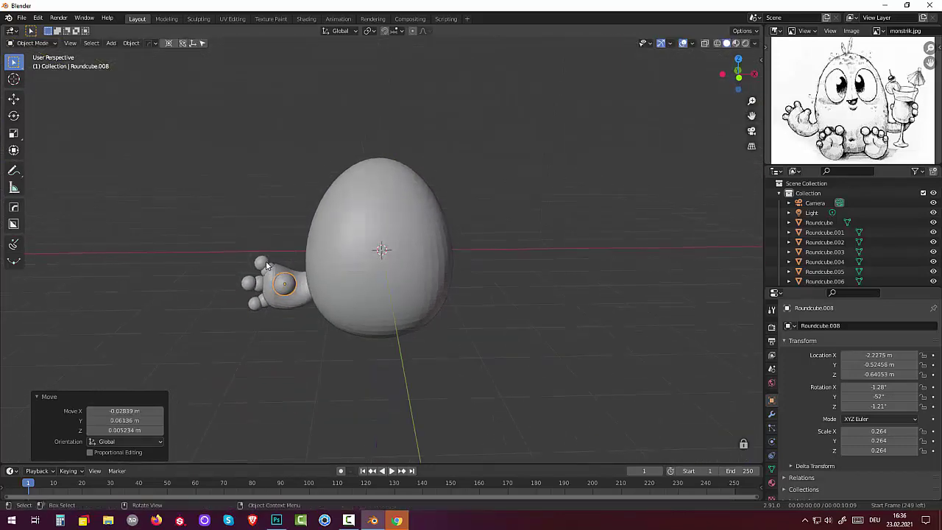
# - Duplicate the palm sphere above itself and shrink the copy to 0.177 scale
pyautogui.click(293, 286)
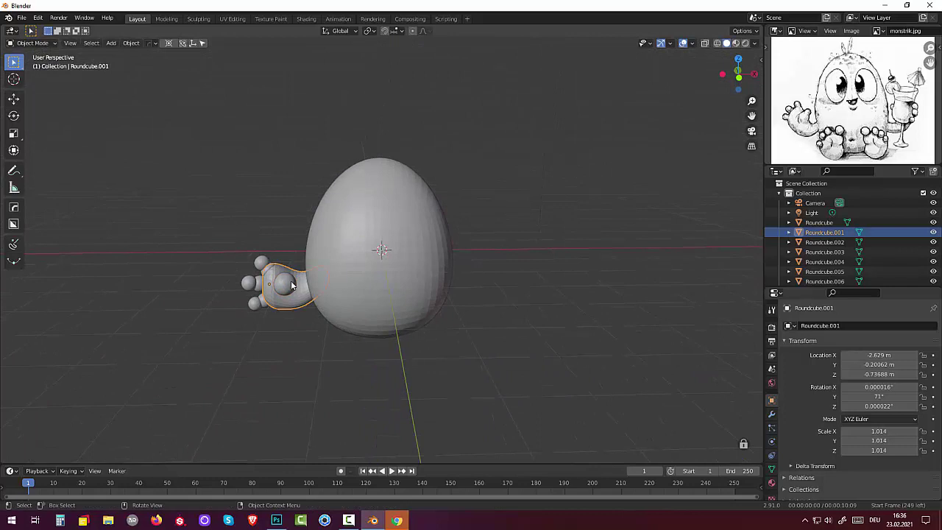
pyautogui.click(293, 286)
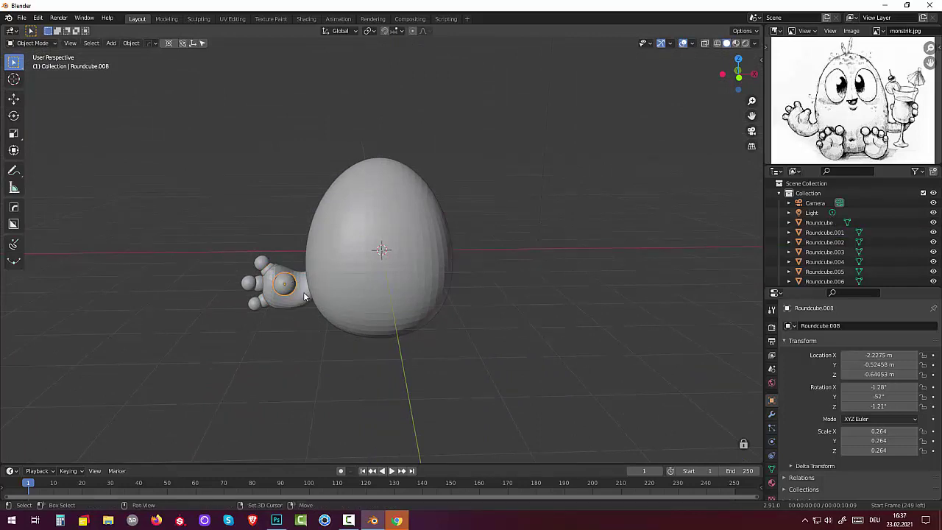
pyautogui.hotkey('shift', 'd')
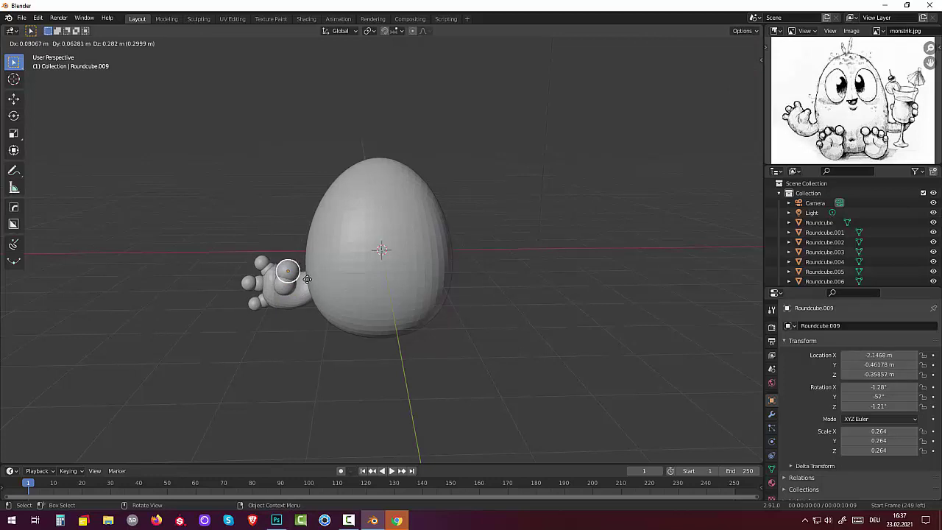
pyautogui.click(307, 277)
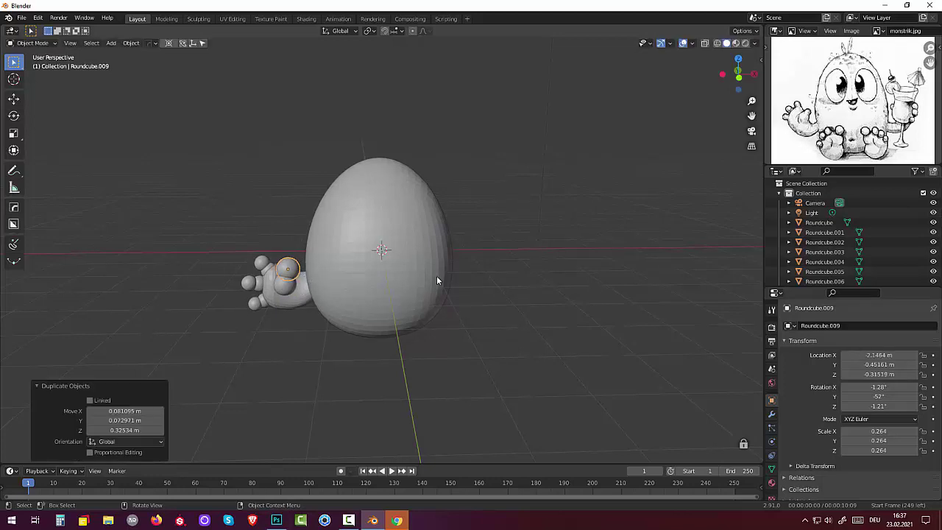
pyautogui.press('s')
pyautogui.click(385, 282)
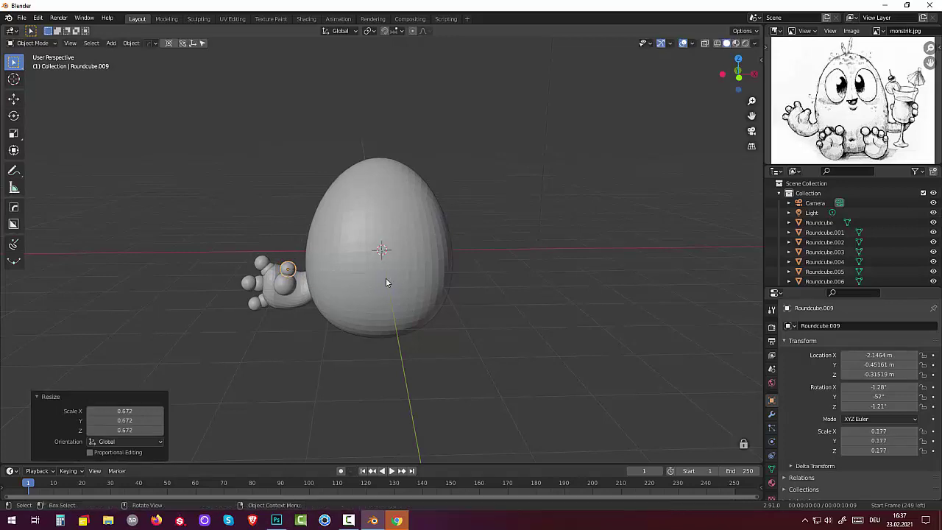
# - Move the hand spheres up in front view, then settle the small copy at X -2.1244, Z -0.24243
pyautogui.keyDown('shift'); pyautogui.click(285, 285); pyautogui.keyUp('shift')
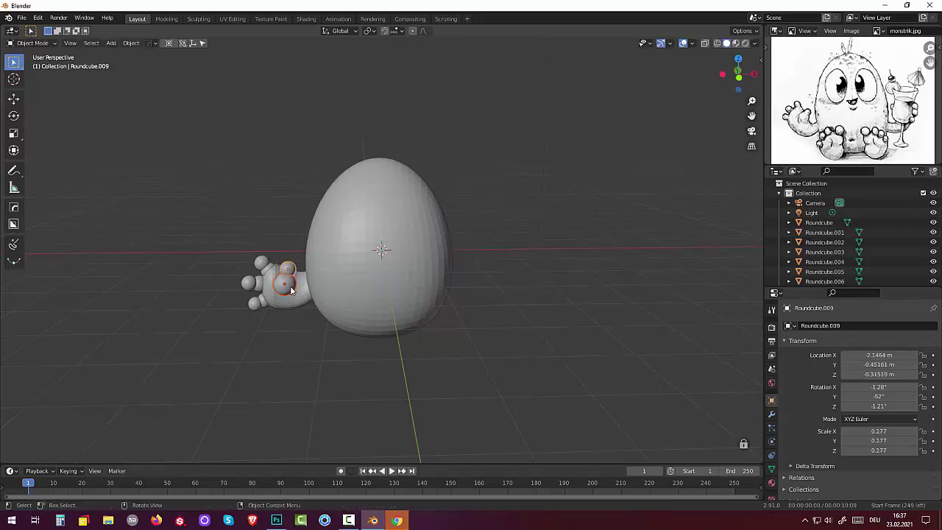
pyautogui.press('KP_1')
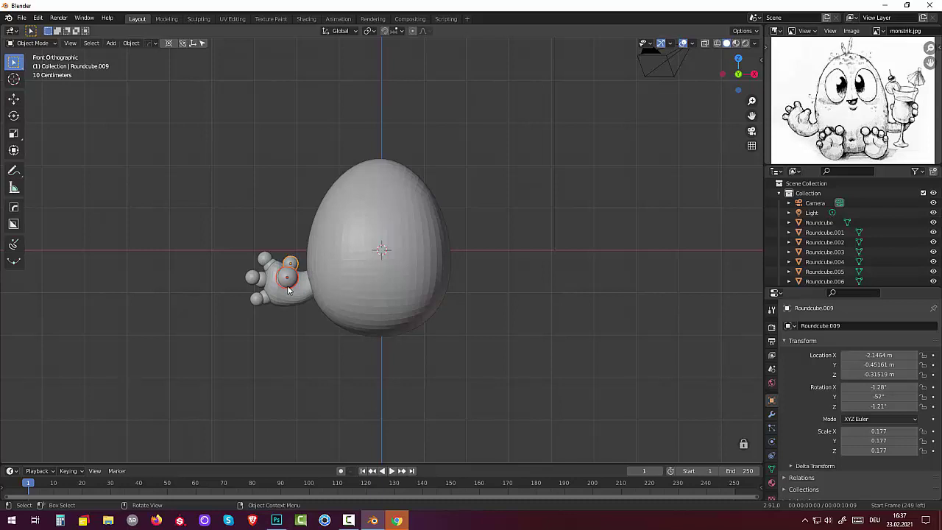
pyautogui.press('g')
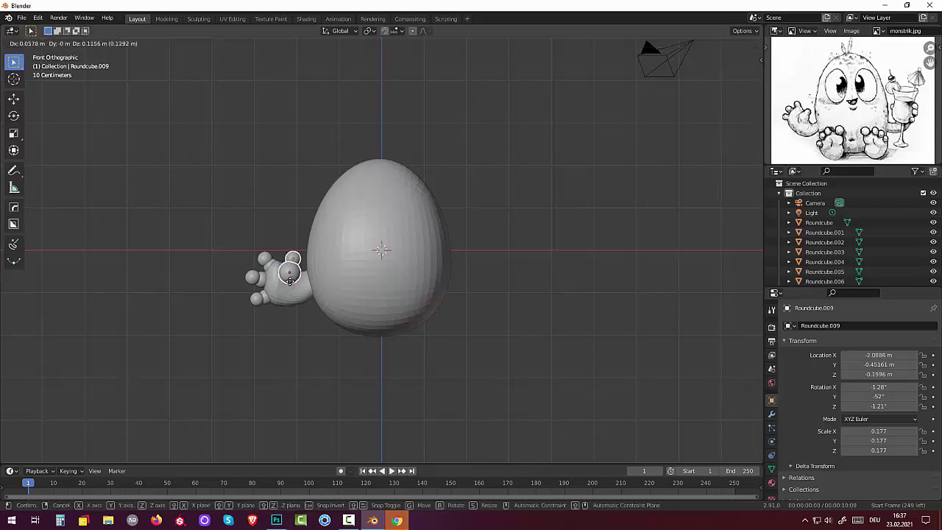
pyautogui.click(288, 280)
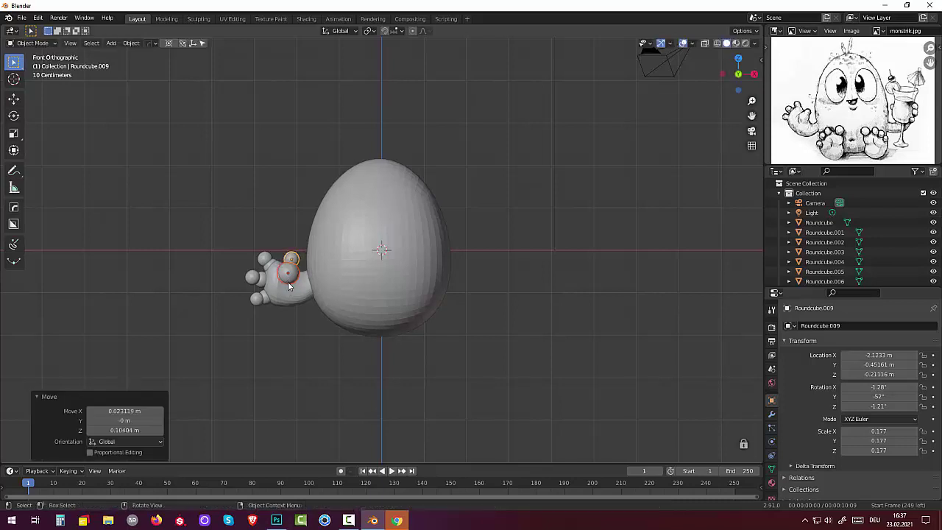
pyautogui.click(290, 280)
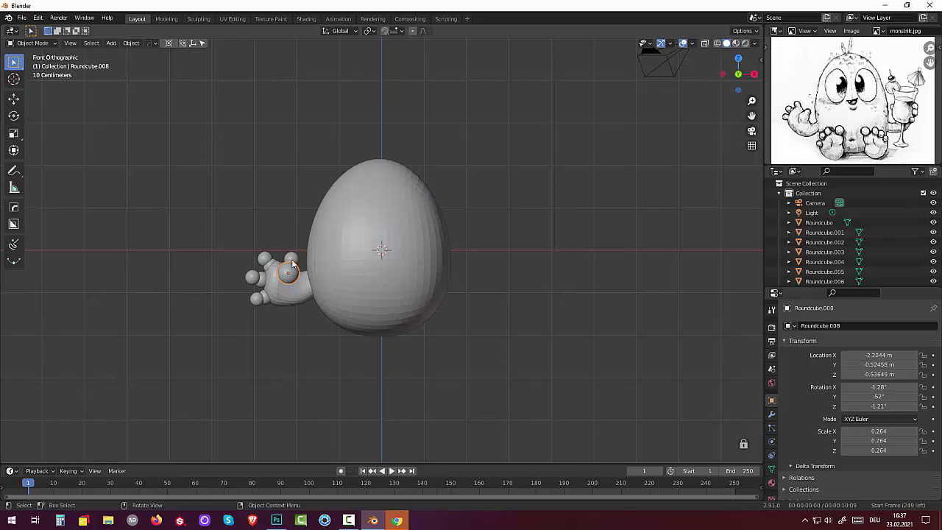
pyautogui.moveTo(291, 265)
pyautogui.mouseDown(button='middle')
pyautogui.moveTo(396, 292)
pyautogui.moveTo(394, 310)
pyautogui.moveTo(404, 310)
pyautogui.moveTo(387, 322)
pyautogui.moveTo(336, 303)
pyautogui.moveTo(288, 267)
pyautogui.mouseUp(button='middle')
pyautogui.click(288, 267)
pyautogui.press('g')
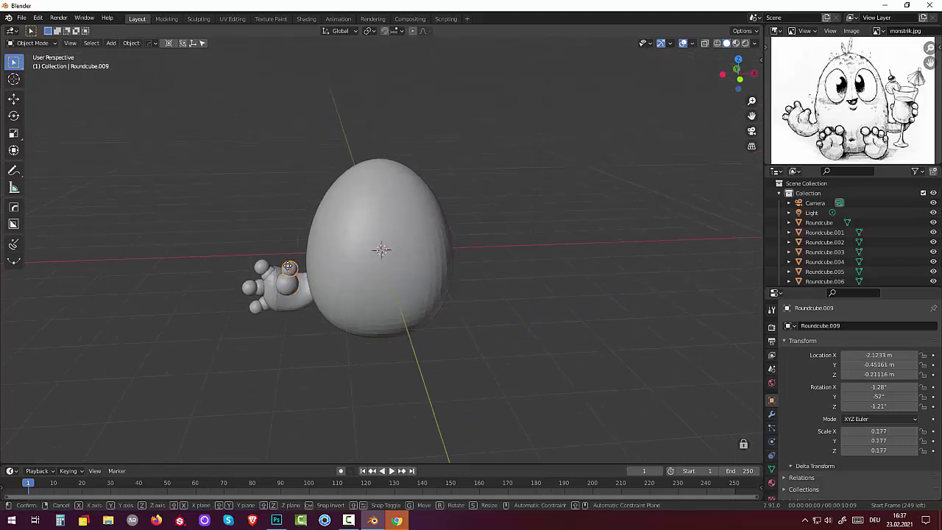
pyautogui.click(288, 267)
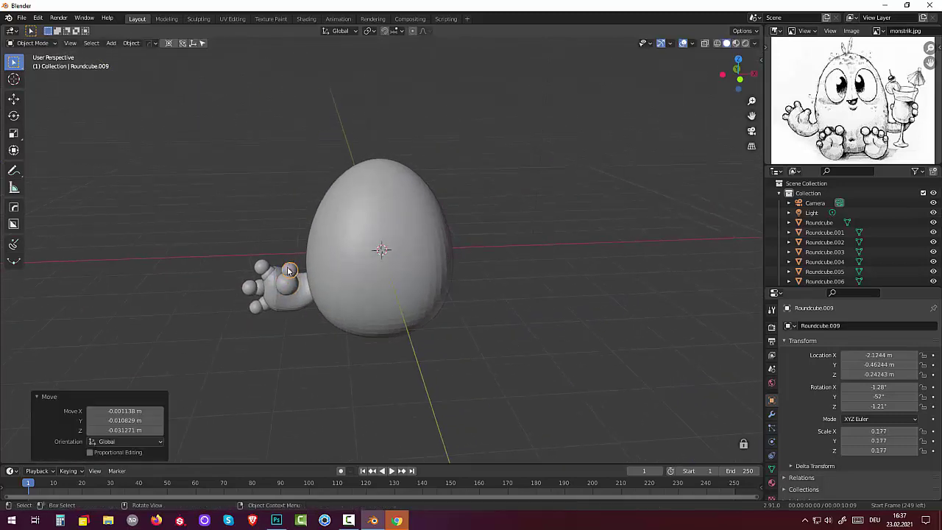
pyautogui.click(353, 354)
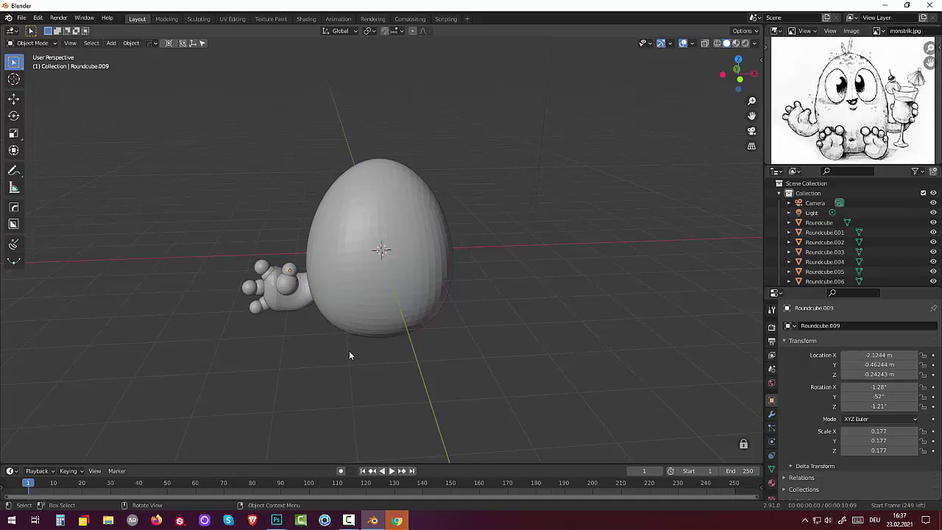
pyautogui.moveTo(348, 351)
pyautogui.mouseDown(button='middle')
pyautogui.moveTo(359, 300)
pyautogui.moveTo(266, 280)
pyautogui.mouseUp(button='middle')
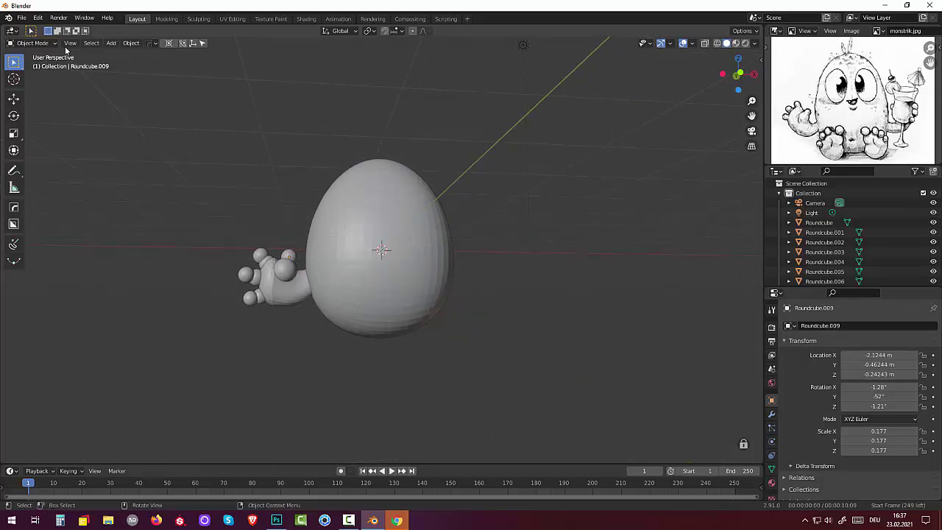
# - Sculpt the small hand sphere with an Elastic Deform stroke, then return to Object Mode
pyautogui.click(35, 43)
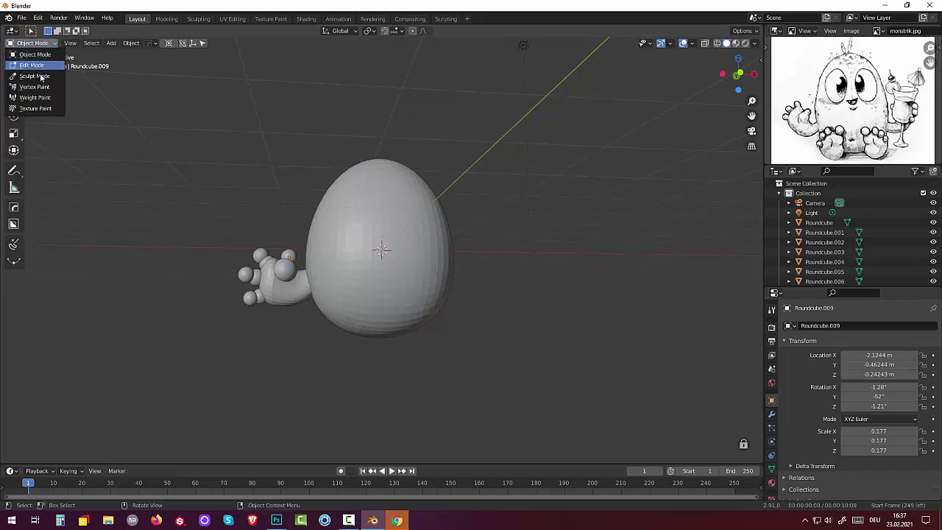
pyautogui.click(35, 76)
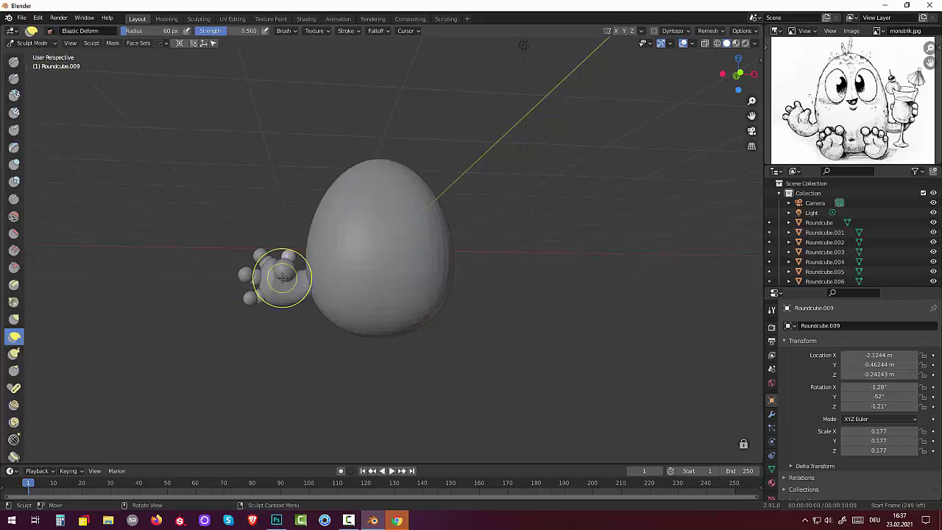
pyautogui.moveTo(284, 278); pyautogui.dragTo(284, 280)
pyautogui.click(32, 42)
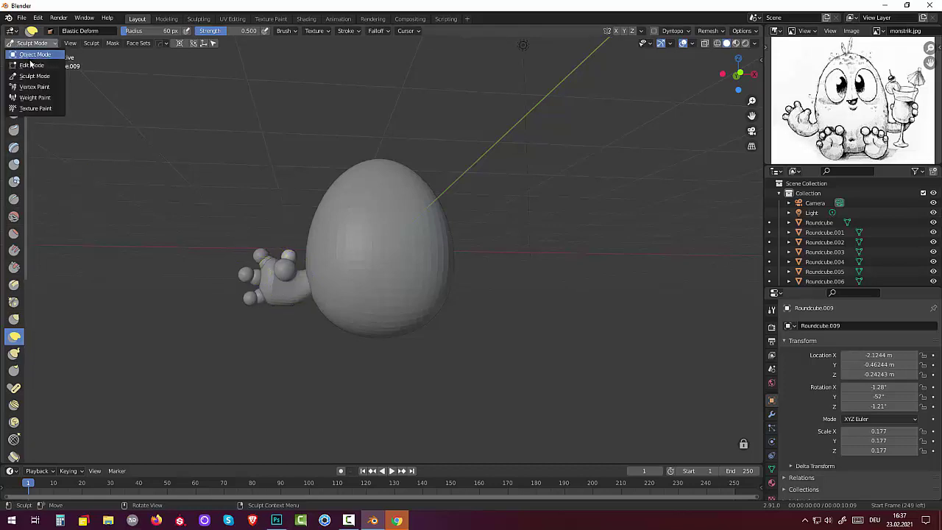
pyautogui.click(34, 54)
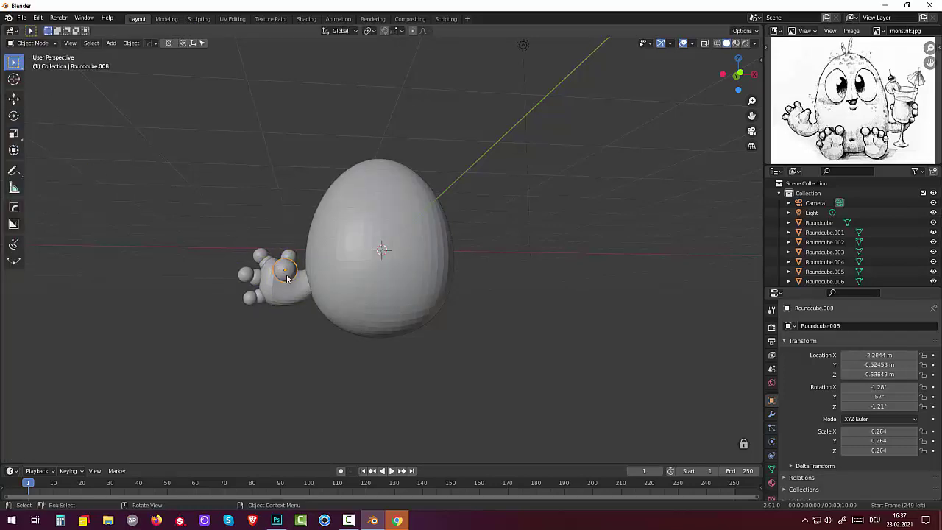
# - Reshape the palm sphere and small hand spheres with several Elastic Deform sculpt strokes
pyautogui.click(31, 43)
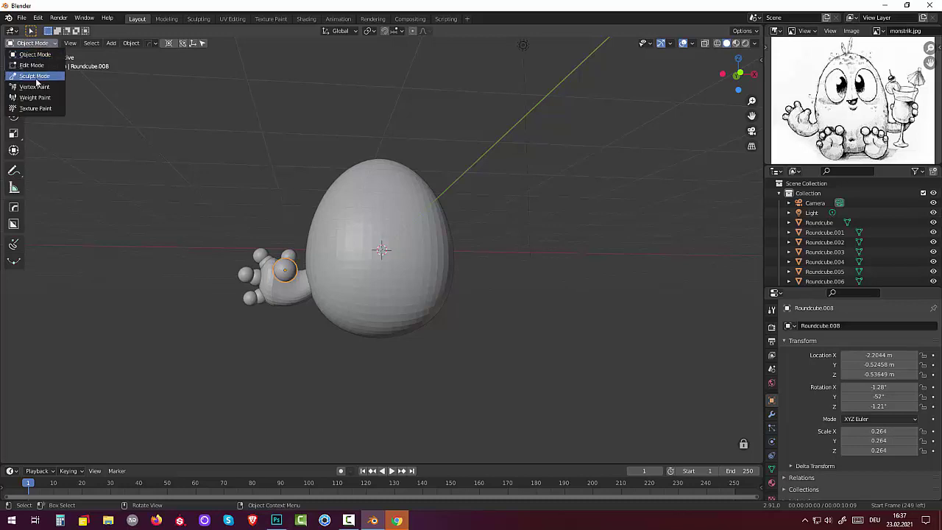
pyautogui.click(36, 77)
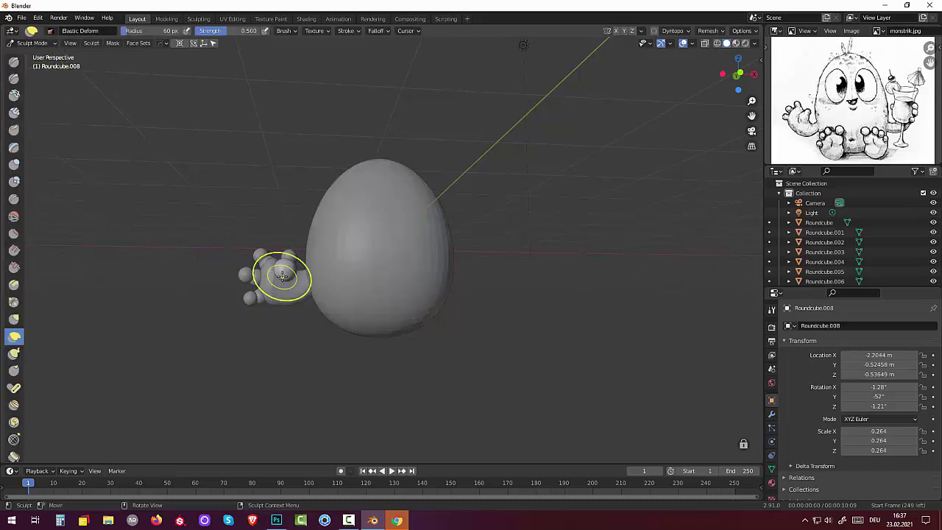
pyautogui.moveTo(280, 273)
pyautogui.mouseDown()
pyautogui.moveTo(278, 296)
pyautogui.moveTo(283, 272)
pyautogui.mouseUp()
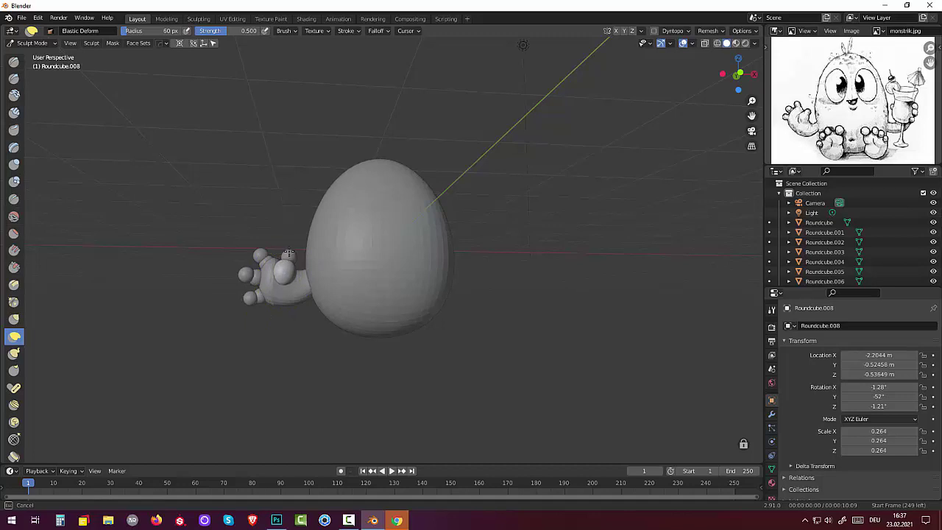
pyautogui.moveTo(287, 251)
pyautogui.mouseDown()
pyautogui.moveTo(275, 271)
pyautogui.moveTo(293, 276)
pyautogui.moveTo(295, 290)
pyautogui.moveTo(262, 255)
pyautogui.moveTo(280, 275)
pyautogui.mouseUp()
pyautogui.moveTo(280, 276); pyautogui.dragTo(358, 311, button='middle')
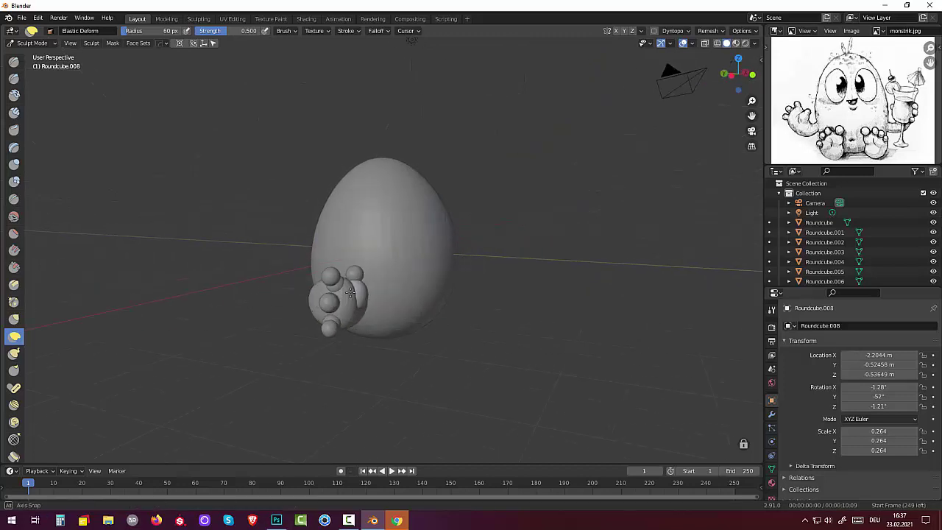
pyautogui.moveTo(375, 305); pyautogui.dragTo(368, 301)
pyautogui.moveTo(368, 301); pyautogui.dragTo(304, 281, button='middle')
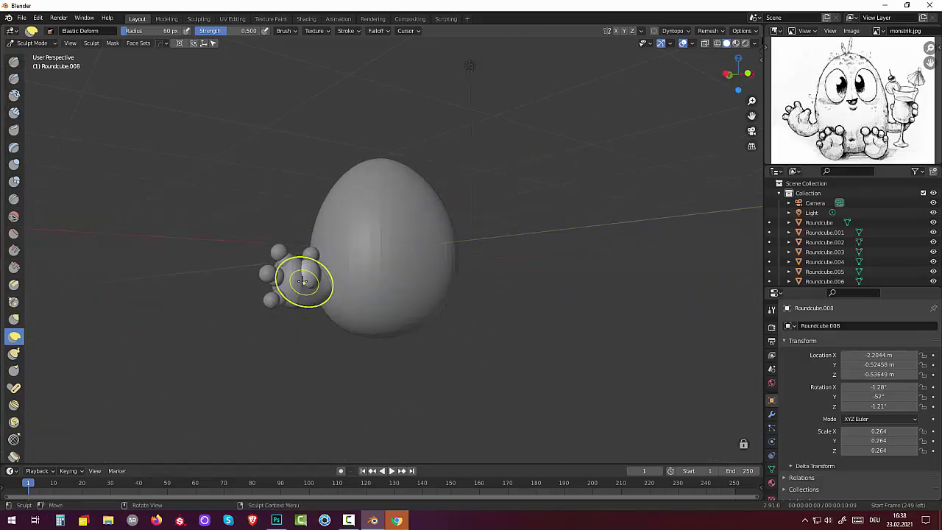
pyautogui.click(32, 44)
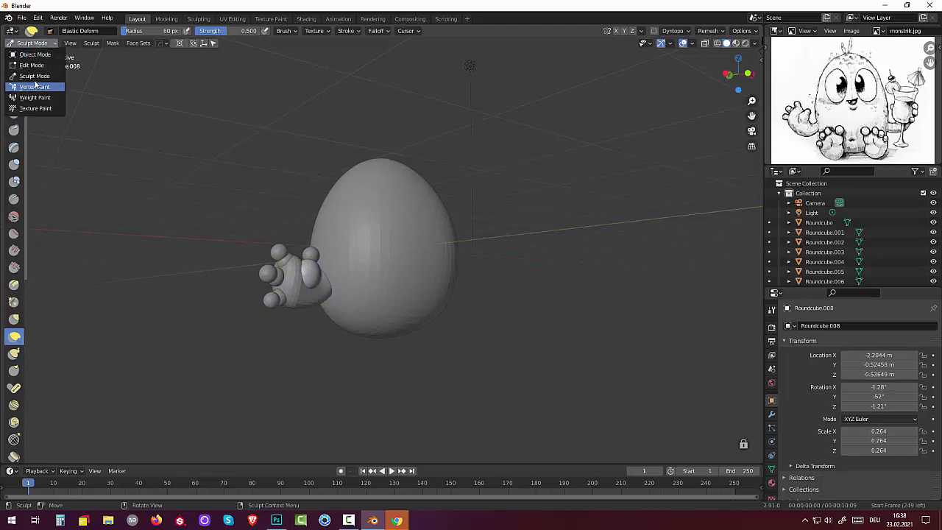
# - Select the arm in Sculpt Mode and pull the paw into shape with Elastic Deform strokes
pyautogui.click(33, 54)
pyautogui.click(298, 289)
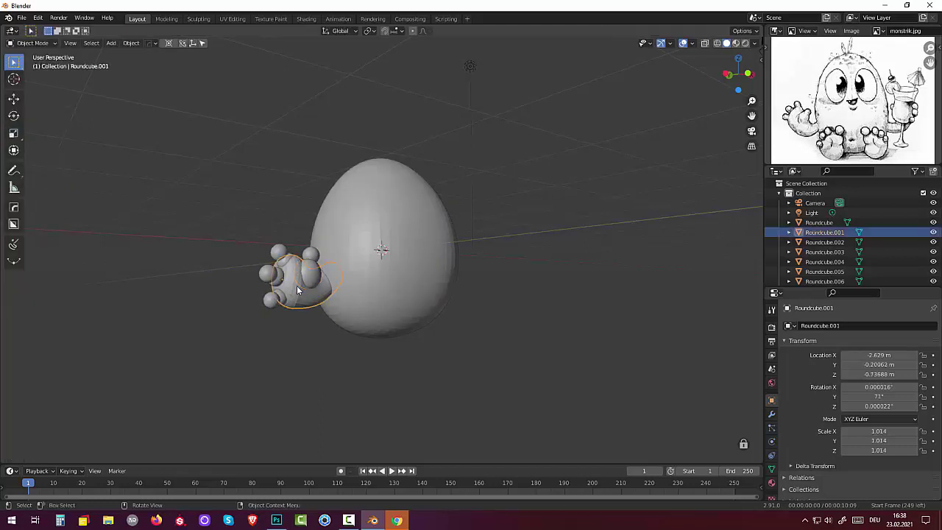
pyautogui.click(37, 43)
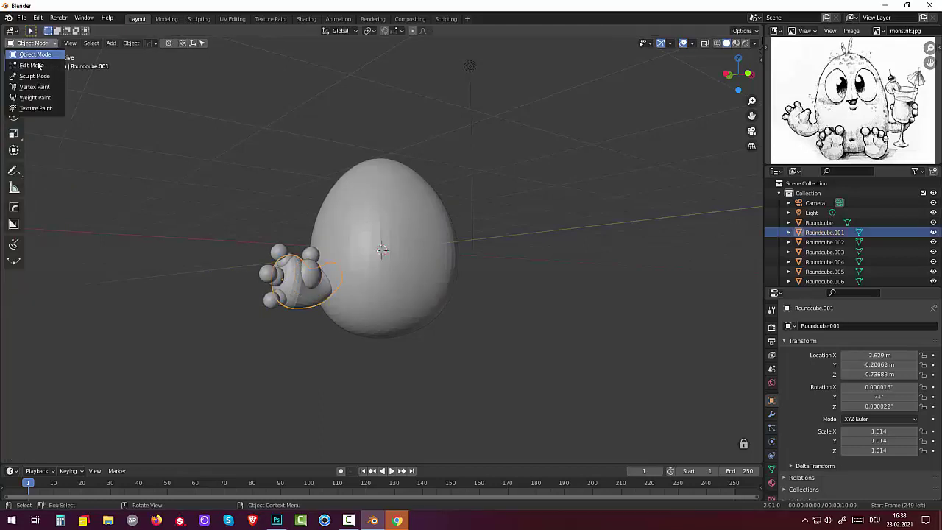
pyautogui.click(42, 76)
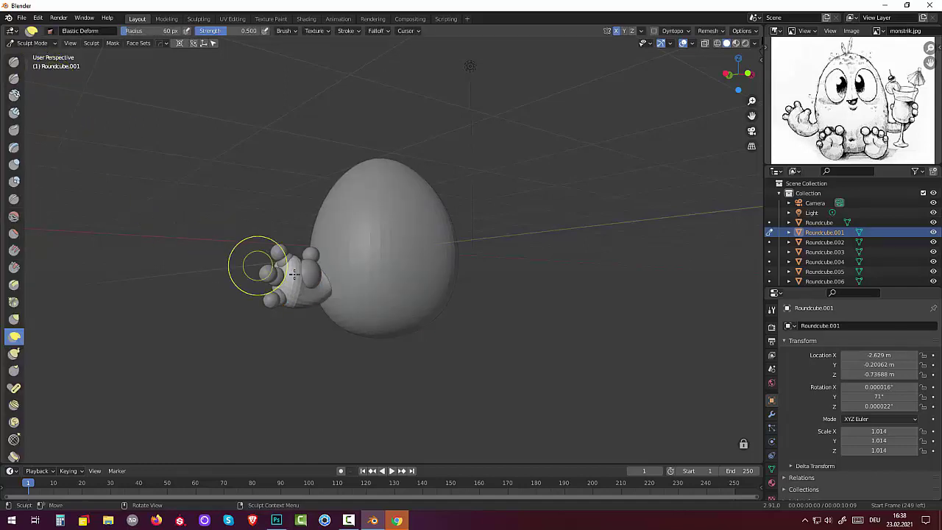
pyautogui.moveTo(295, 278); pyautogui.dragTo(295, 275)
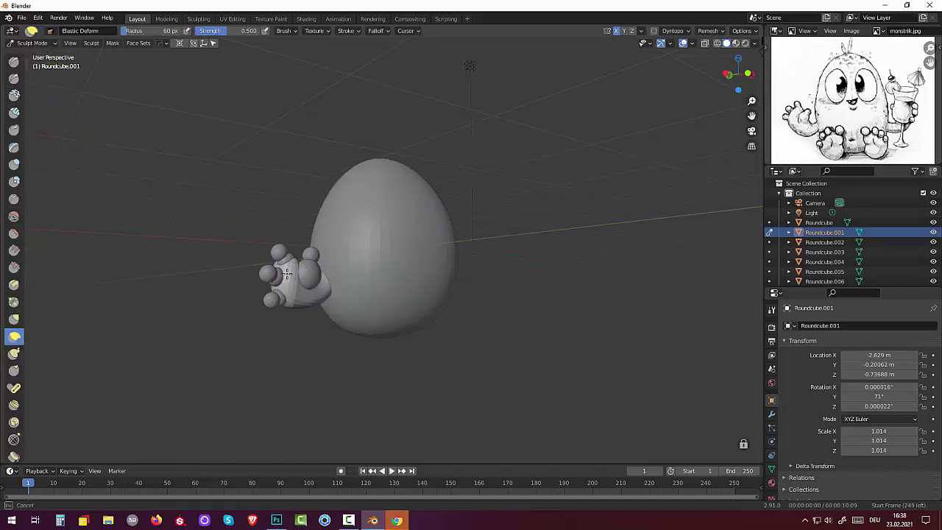
pyautogui.moveTo(295, 278)
pyautogui.mouseDown(button='middle')
pyautogui.moveTo(368, 294)
pyautogui.moveTo(284, 295)
pyautogui.mouseUp(button='middle')
pyautogui.moveTo(284, 294); pyautogui.dragTo(274, 283)
pyautogui.moveTo(273, 282)
pyautogui.mouseDown(button='middle')
pyautogui.moveTo(265, 398)
pyautogui.moveTo(370, 386)
pyautogui.mouseUp(button='middle')
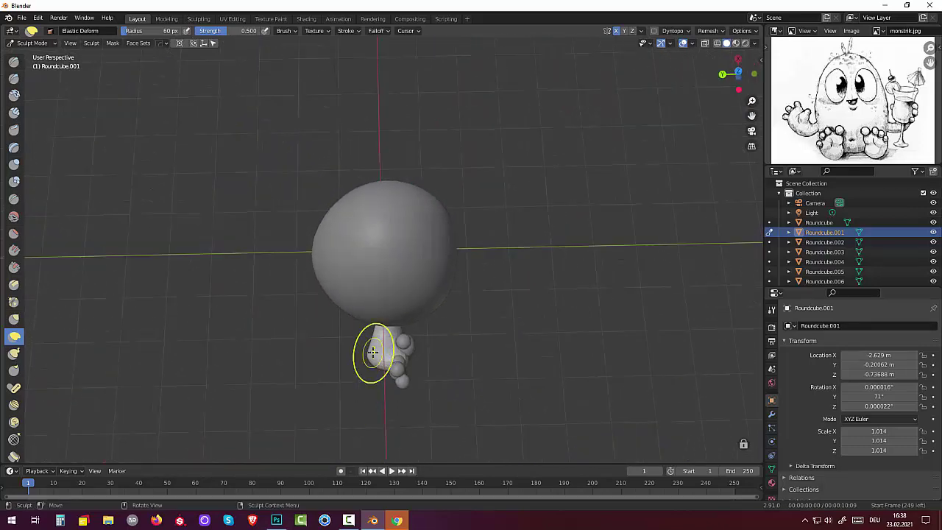
pyautogui.moveTo(370, 361)
pyautogui.mouseDown()
pyautogui.moveTo(373, 351)
pyautogui.moveTo(391, 361)
pyautogui.mouseUp()
# - Bend the arm Roundcube.001 with Elastic Deform strokes where it meets the egg body
pyautogui.moveTo(391, 361)
pyautogui.mouseDown(button='middle')
pyautogui.moveTo(331, 275)
pyautogui.moveTo(541, 356)
pyautogui.moveTo(494, 280)
pyautogui.mouseUp(button='middle')
pyautogui.moveTo(491, 261)
pyautogui.mouseDown()
pyautogui.moveTo(492, 249)
pyautogui.moveTo(487, 256)
pyautogui.mouseUp()
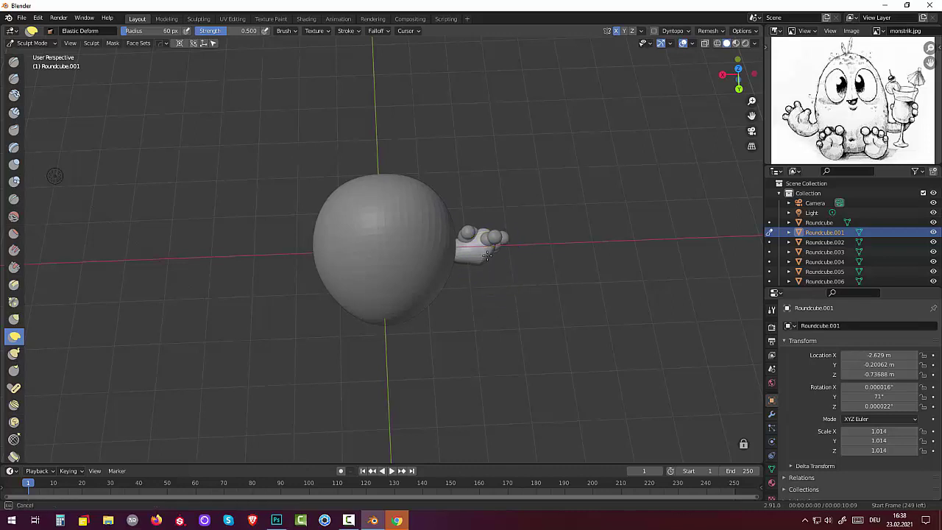
pyautogui.moveTo(545, 347)
pyautogui.mouseDown(button='middle')
pyautogui.moveTo(327, 202)
pyautogui.moveTo(321, 211)
pyautogui.moveTo(336, 204)
pyautogui.mouseUp(button='middle')
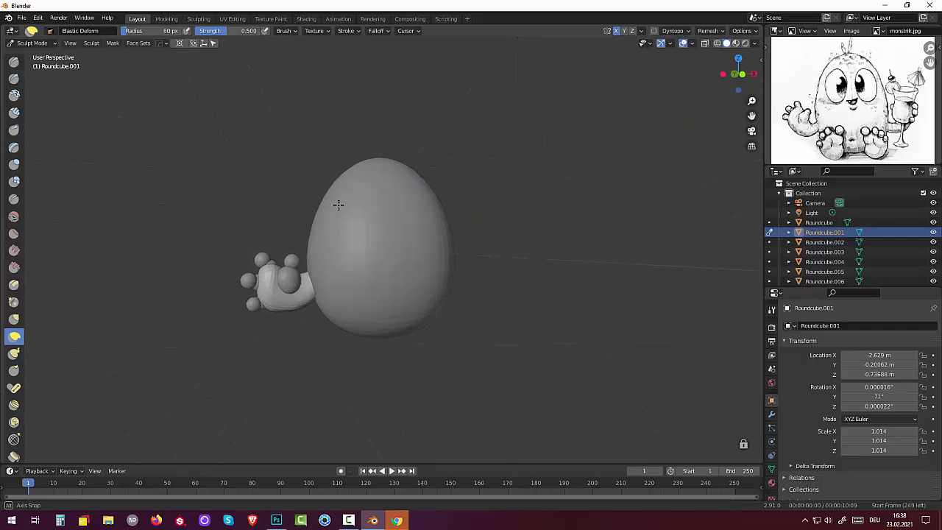
pyautogui.moveTo(263, 272); pyautogui.dragTo(288, 283)
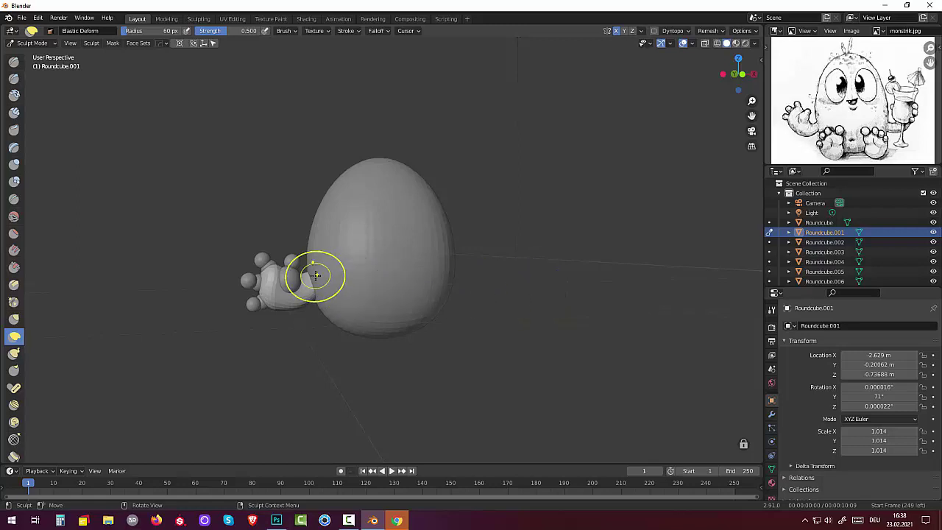
pyautogui.moveTo(305, 277); pyautogui.dragTo(307, 297)
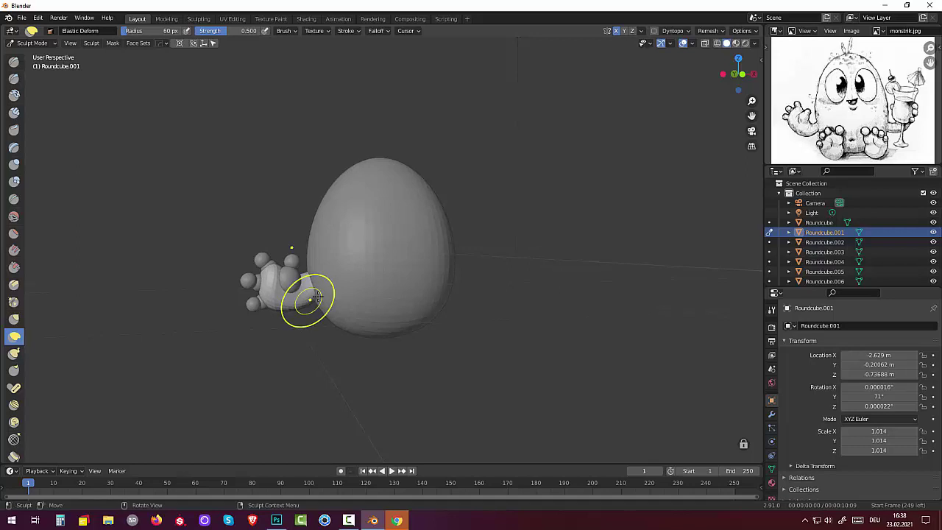
pyautogui.moveTo(306, 305); pyautogui.dragTo(499, 298, button='middle')
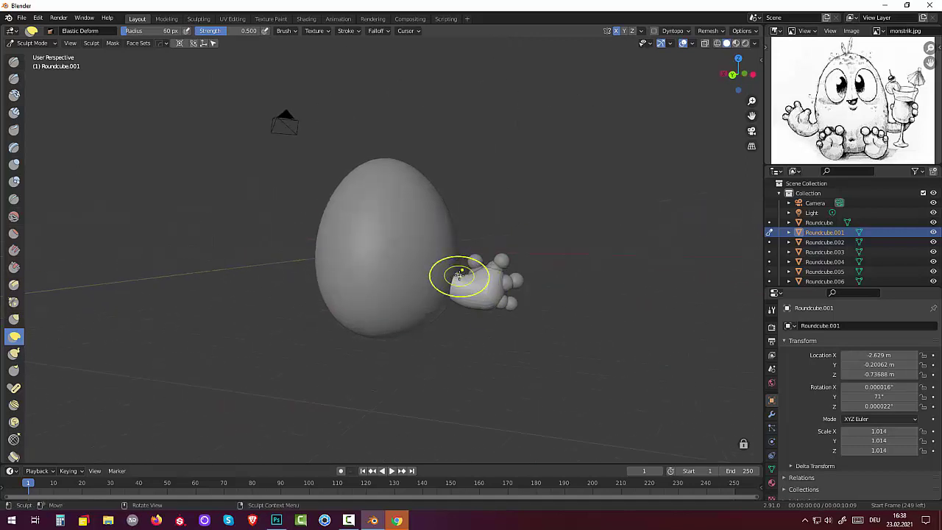
pyautogui.moveTo(458, 274); pyautogui.dragTo(454, 280)
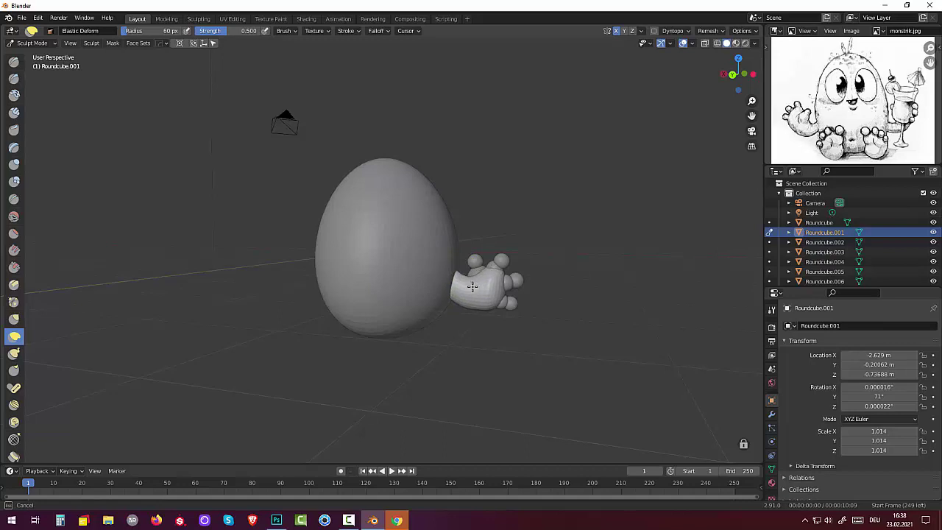
pyautogui.moveTo(599, 288); pyautogui.dragTo(406, 272, button='middle')
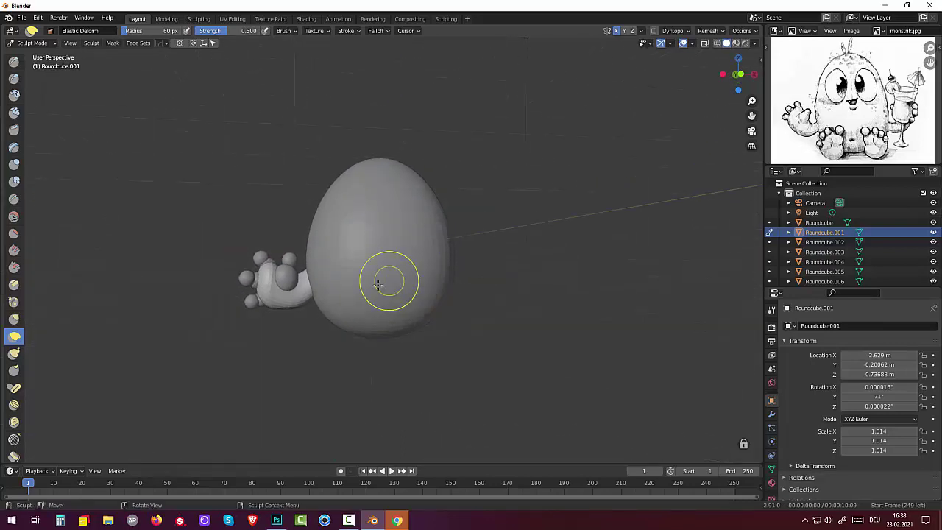
pyautogui.moveTo(311, 300); pyautogui.dragTo(312, 287)
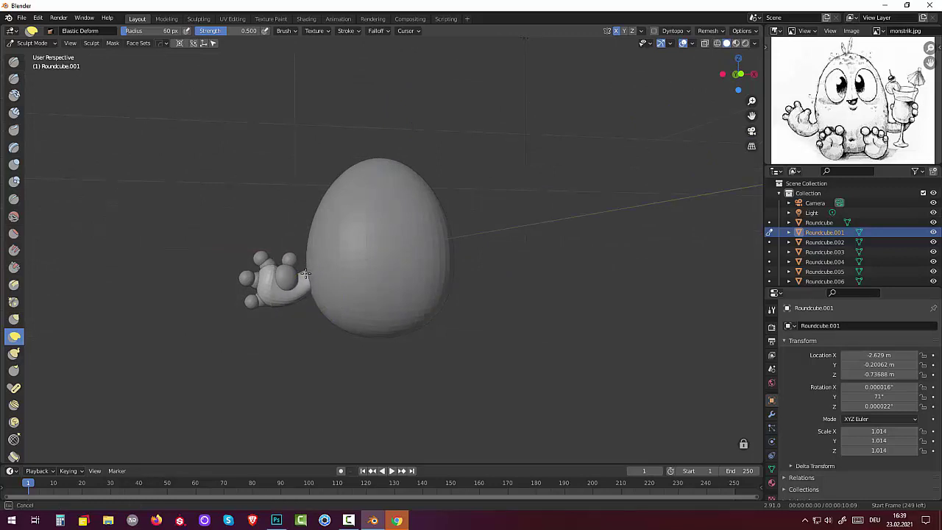
pyautogui.moveTo(305, 273); pyautogui.dragTo(307, 274)
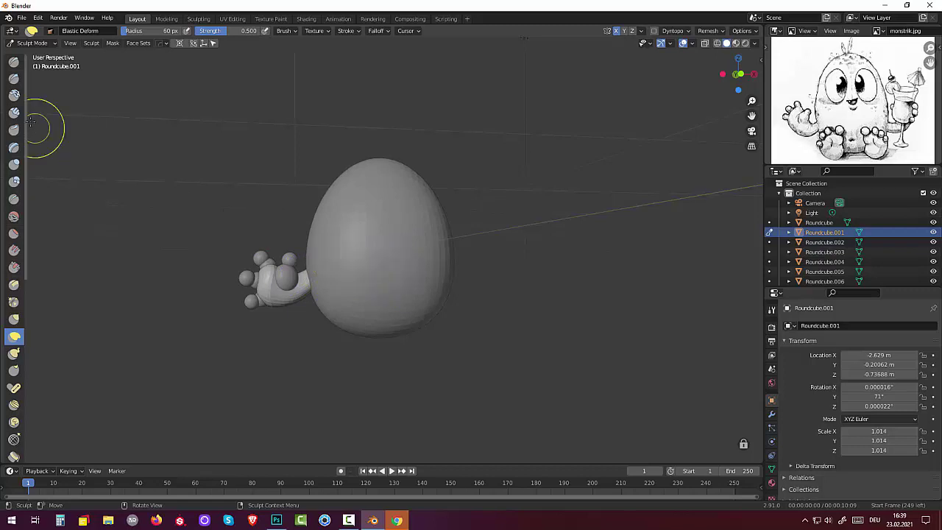
pyautogui.click(33, 42)
# - In Object Mode, select the arm Roundcube.001 and every finger sphere, then join them with Ctrl+J
pyautogui.click(39, 56)
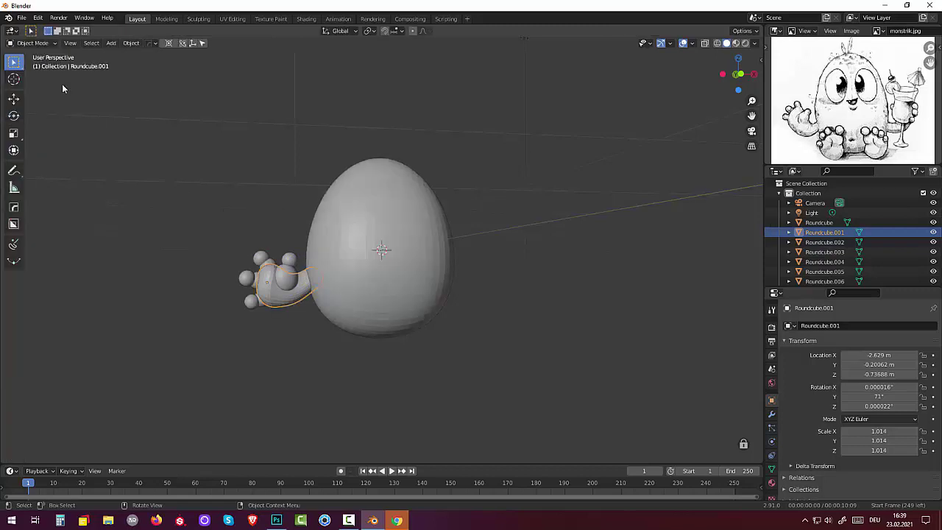
pyautogui.click(295, 260)
pyautogui.keyDown('shift'); pyautogui.click(300, 280); pyautogui.keyUp('shift')
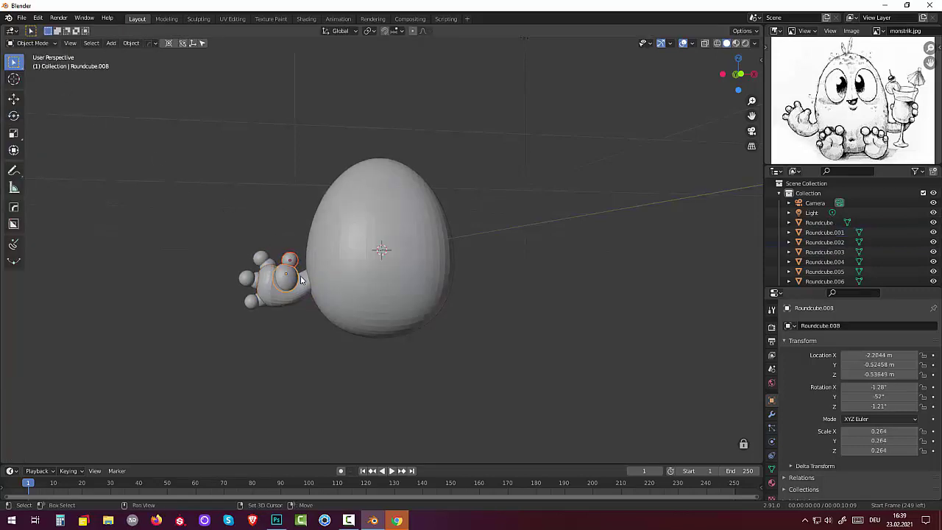
pyautogui.click(300, 285)
pyautogui.keyDown('shift'); pyautogui.click(269, 269); pyautogui.keyUp('shift')
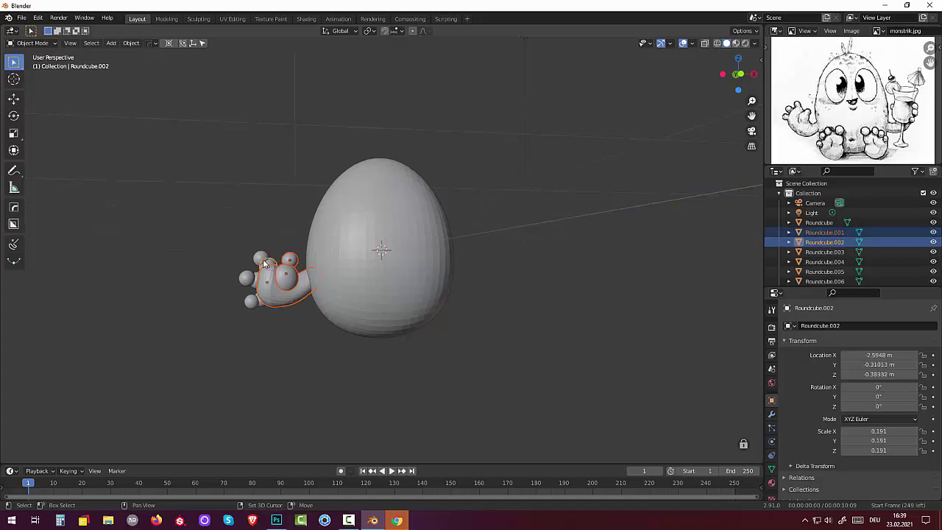
pyautogui.keyDown('shift'); pyautogui.click(263, 260); pyautogui.keyUp('shift')
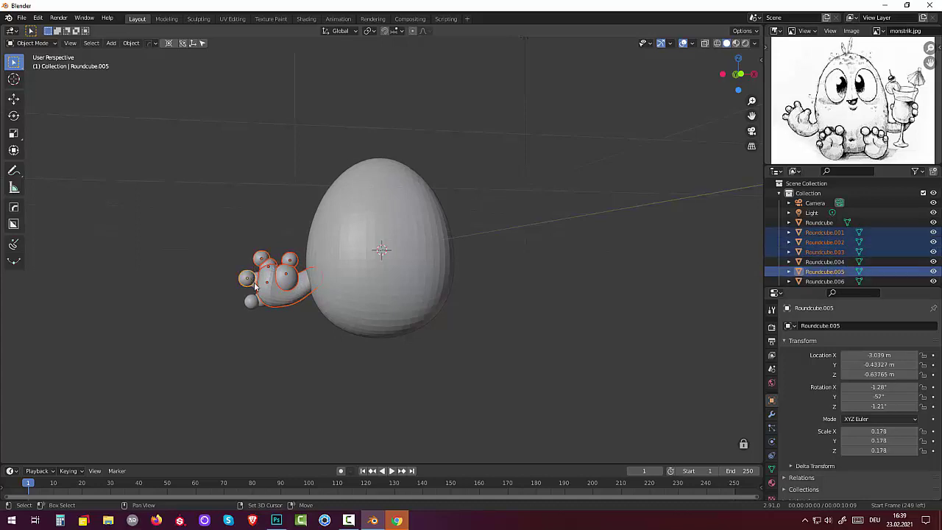
pyautogui.keyDown('shift'); pyautogui.click(259, 300); pyautogui.keyUp('shift')
pyautogui.keyDown('shift'); pyautogui.click(260, 305); pyautogui.keyUp('shift')
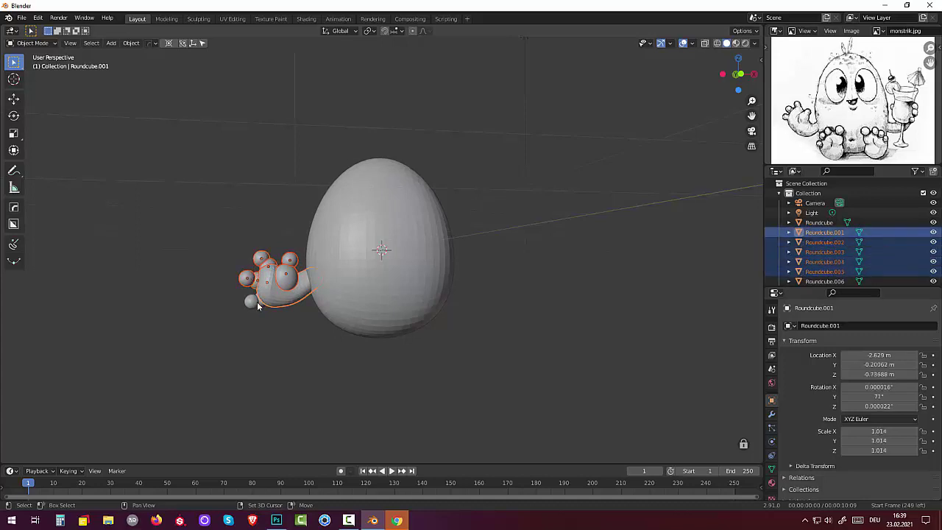
pyautogui.keyDown('shift'); pyautogui.click(261, 305); pyautogui.keyUp('shift')
pyautogui.keyDown('shift'); pyautogui.click(255, 305); pyautogui.keyUp('shift')
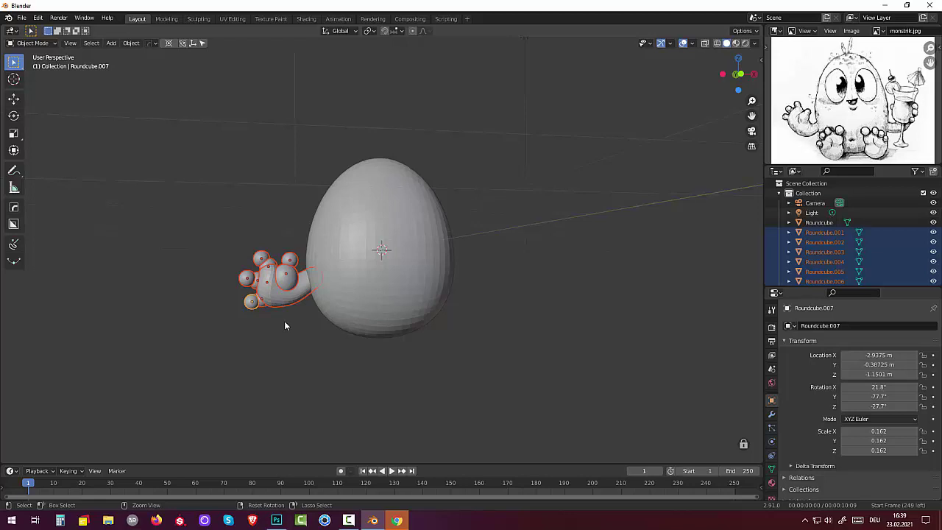
pyautogui.hotkey('ctrl', 'j')
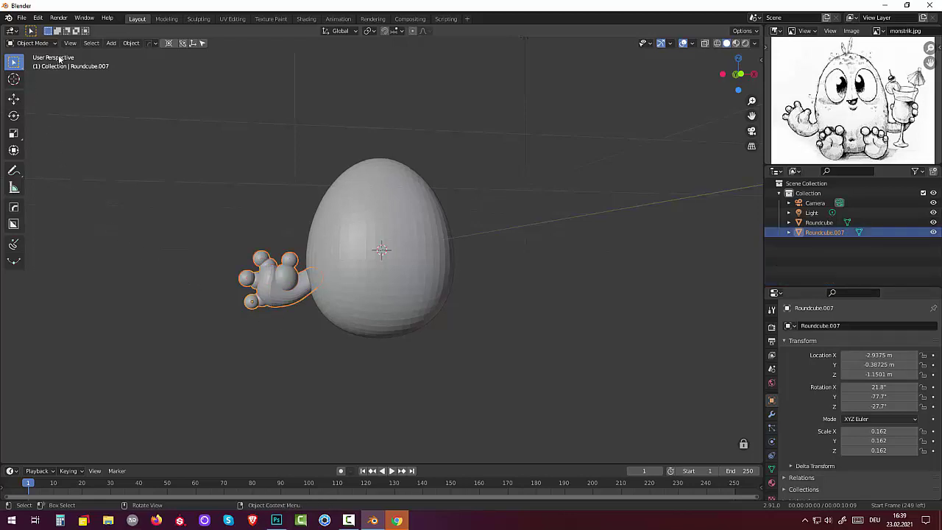
# - Put the joined hand Roundcube.007 into Sculpt Mode, zoom in, and start setting its voxel size
pyautogui.click(31, 42)
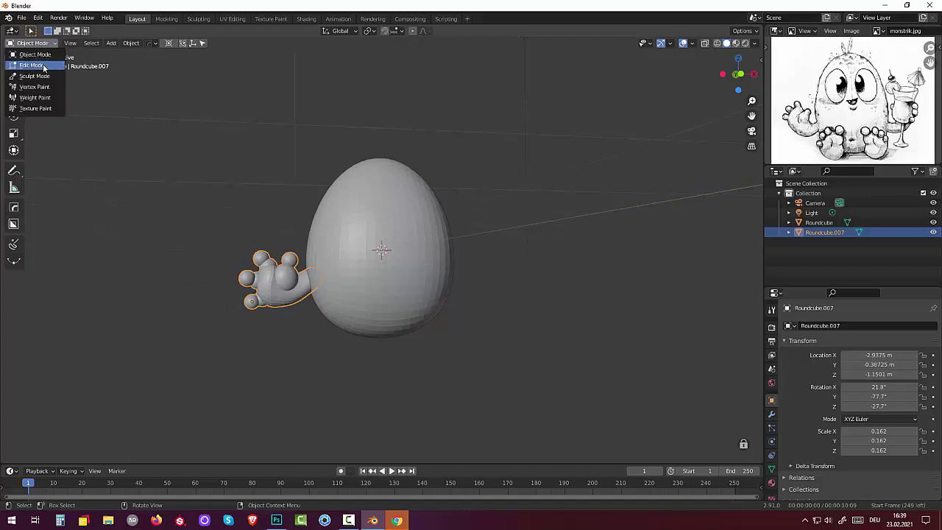
pyautogui.click(44, 79)
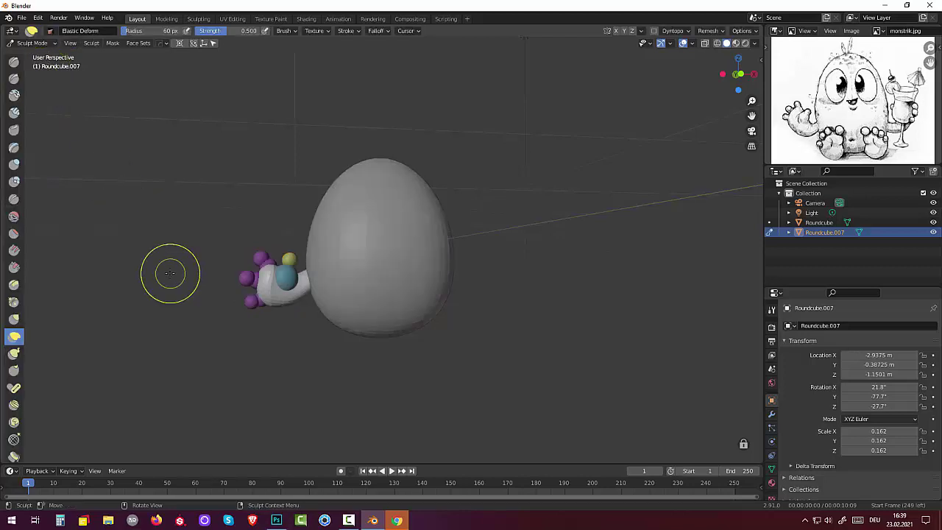
pyautogui.scroll(3, 169, 270)
pyautogui.scroll(-1, 191, 272)
pyautogui.moveTo(273, 270)
pyautogui.mouseDown(button='middle')
pyautogui.moveTo(400, 269)
pyautogui.moveTo(437, 312)
pyautogui.moveTo(418, 302)
pyautogui.mouseUp(button='middle')
pyautogui.scroll(2, 412, 294)
pyautogui.scroll(3, 415, 298)
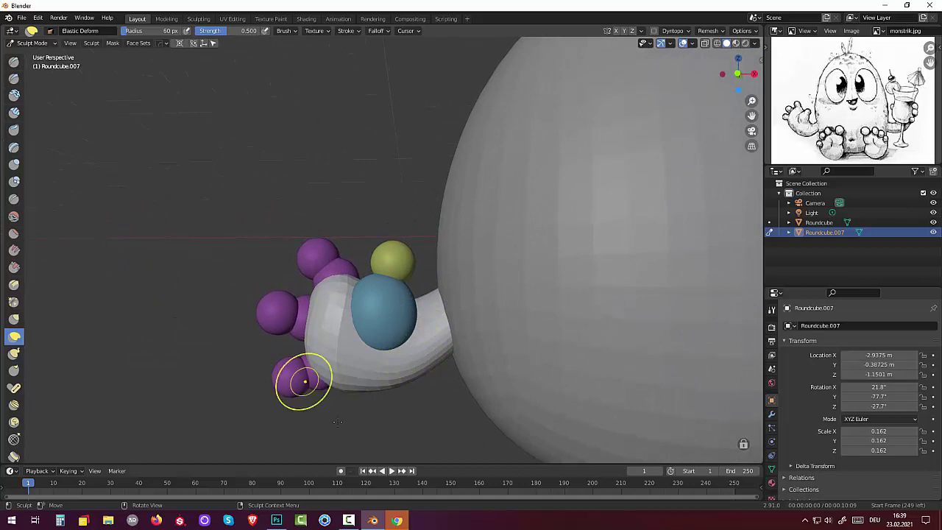
pyautogui.scroll(-3, 401, 390)
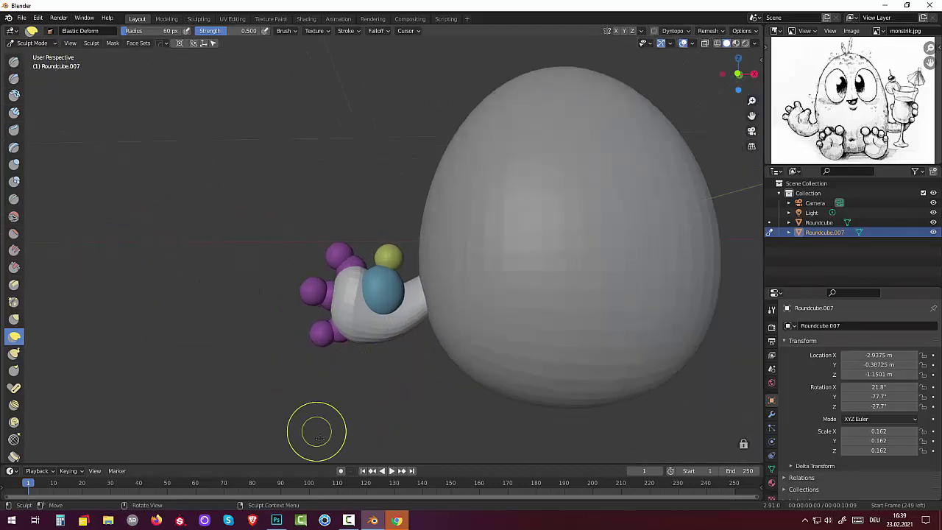
pyautogui.hotkey('shift', 'r')
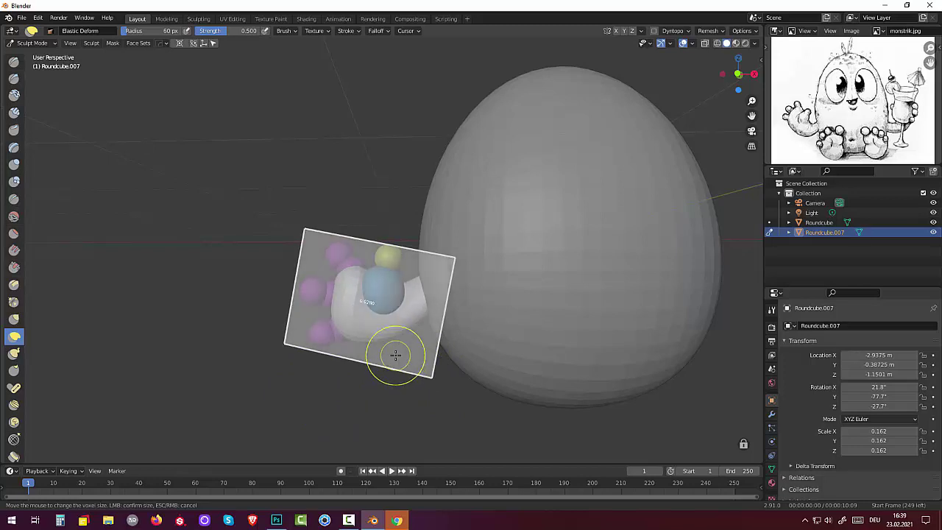
# - Confirm the 0.028 m voxel size and remesh the hand into one fused mesh
pyautogui.click(395, 356)
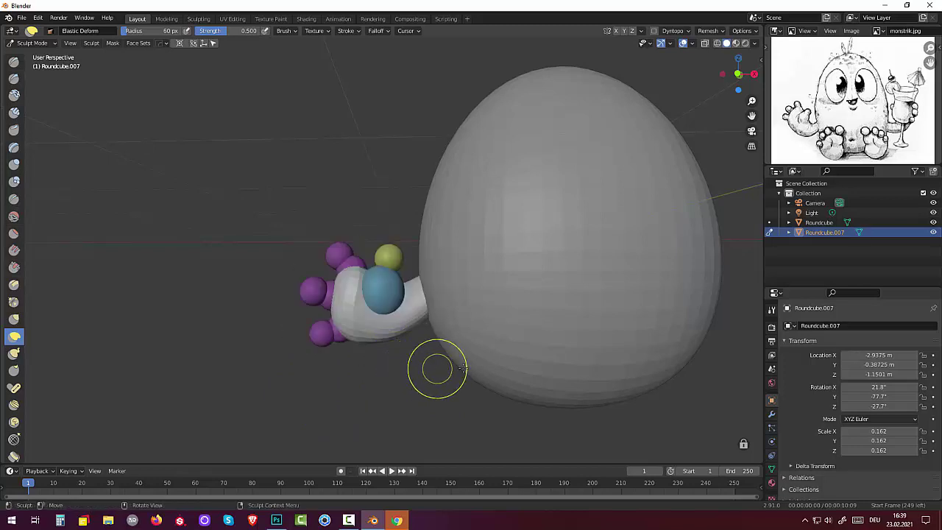
pyautogui.click(709, 32)
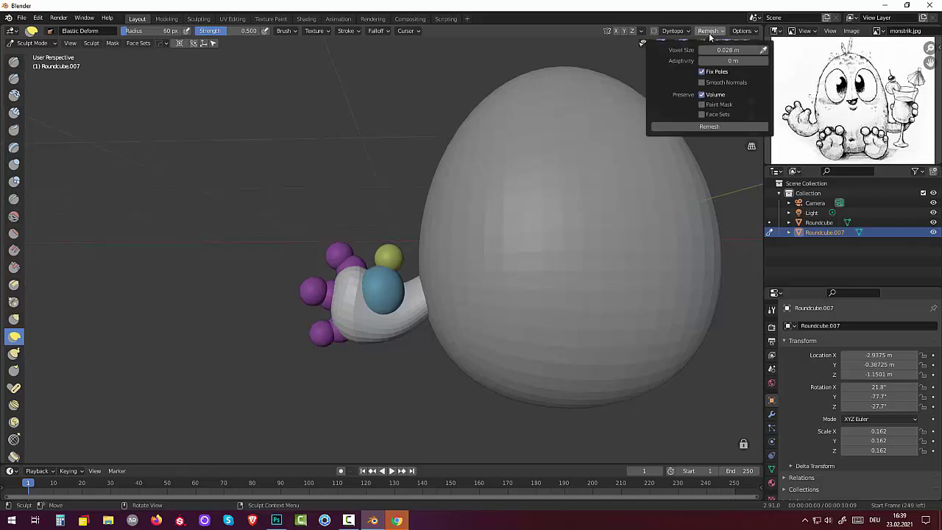
pyautogui.click(708, 128)
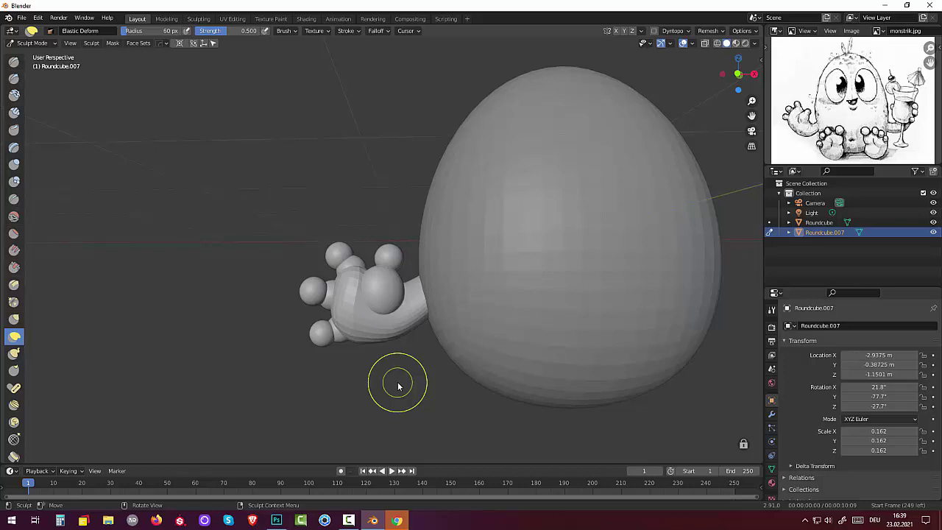
# - Zoom in and out to inspect the seamless remeshed hand
pyautogui.scroll(2, 398, 386)
pyautogui.scroll(2, 398, 384)
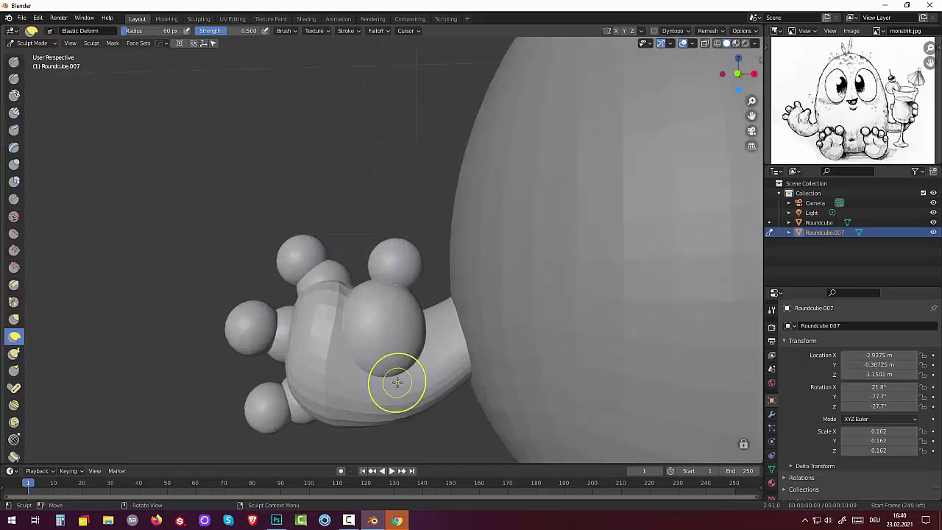
pyautogui.scroll(2, 397, 382)
pyautogui.scroll(-2, 397, 381)
pyautogui.scroll(-2, 398, 381)
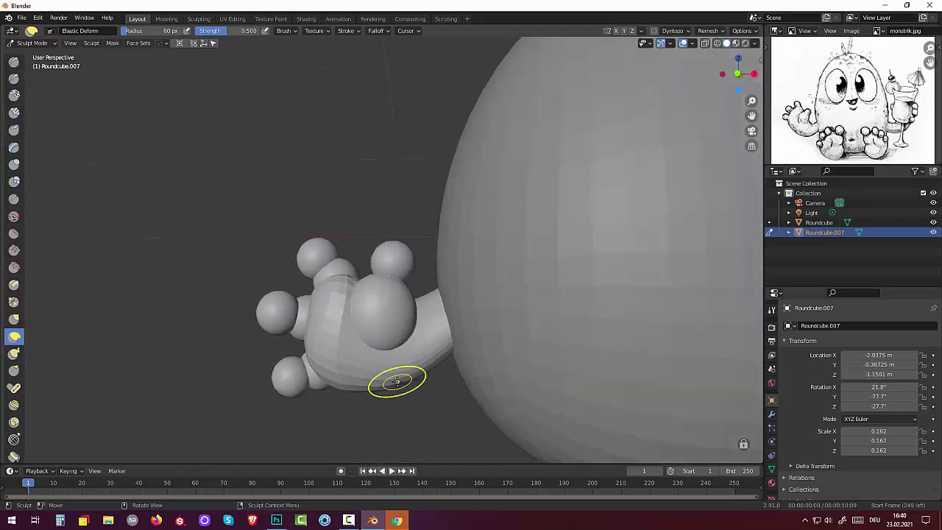
pyautogui.scroll(2, 397, 381)
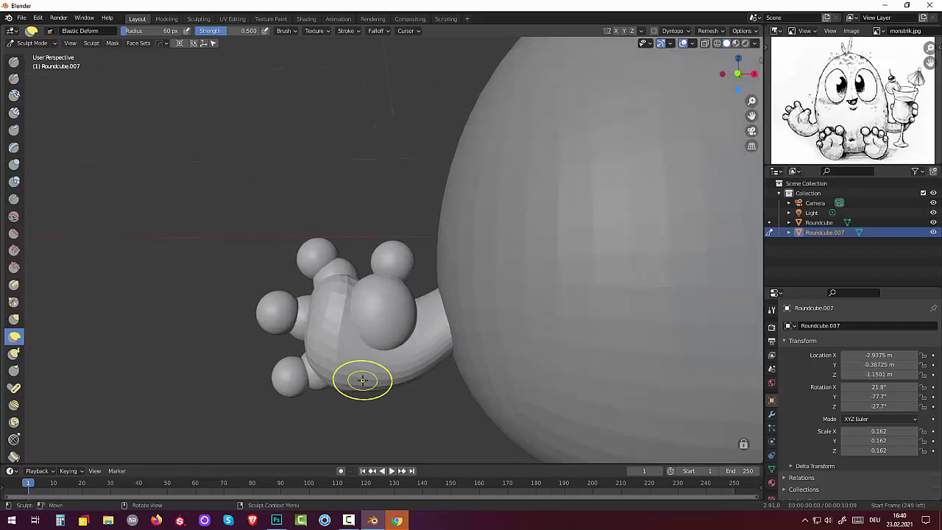
pyautogui.press('ctrl')
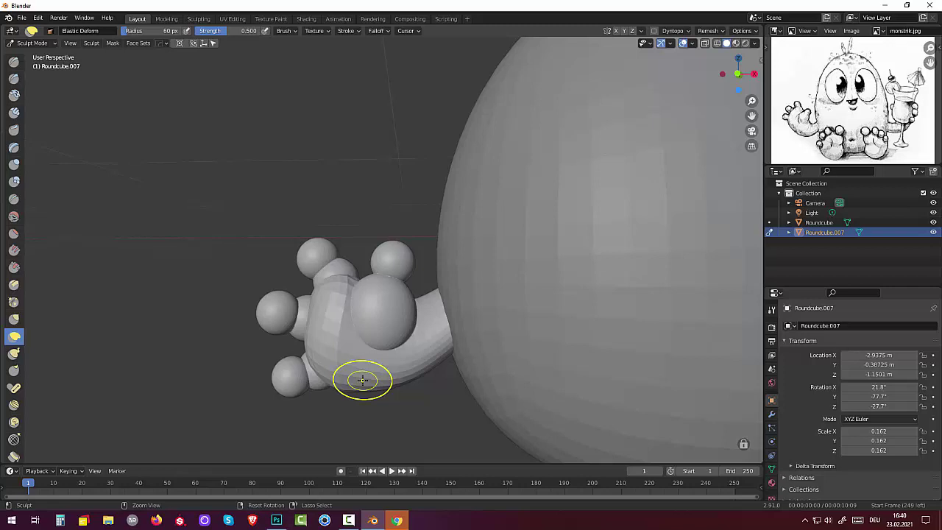
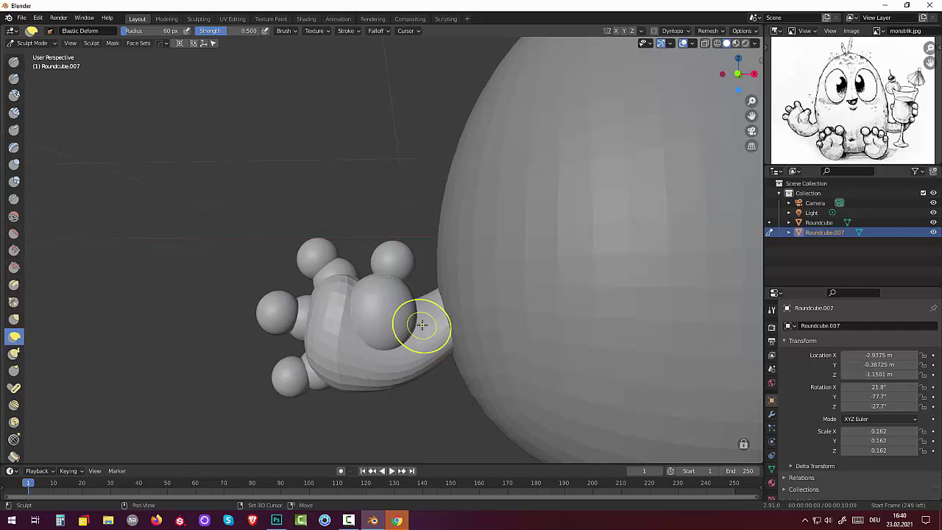
# - Voxel-remesh the Roundcube.007 hand at 0.04635 m, fusing palm, finger spheres and arm
pyautogui.press('r')
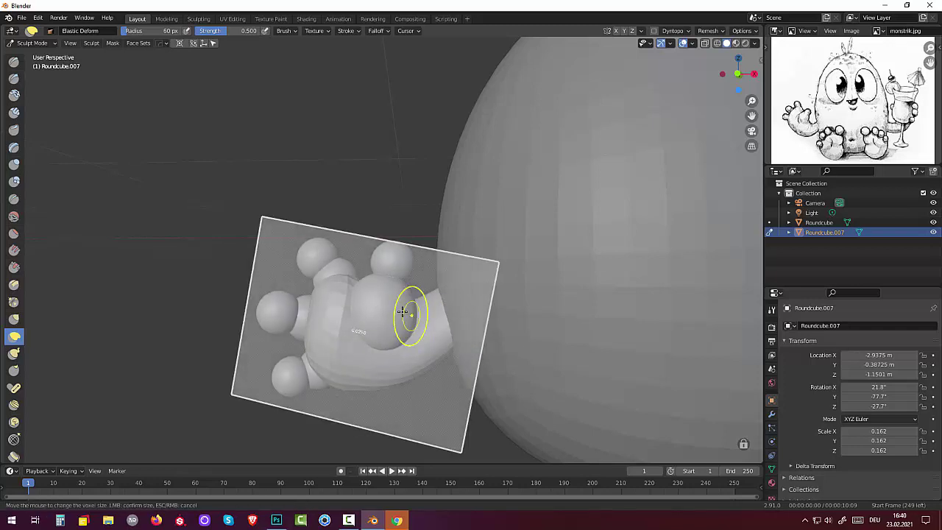
pyautogui.click(192, 274)
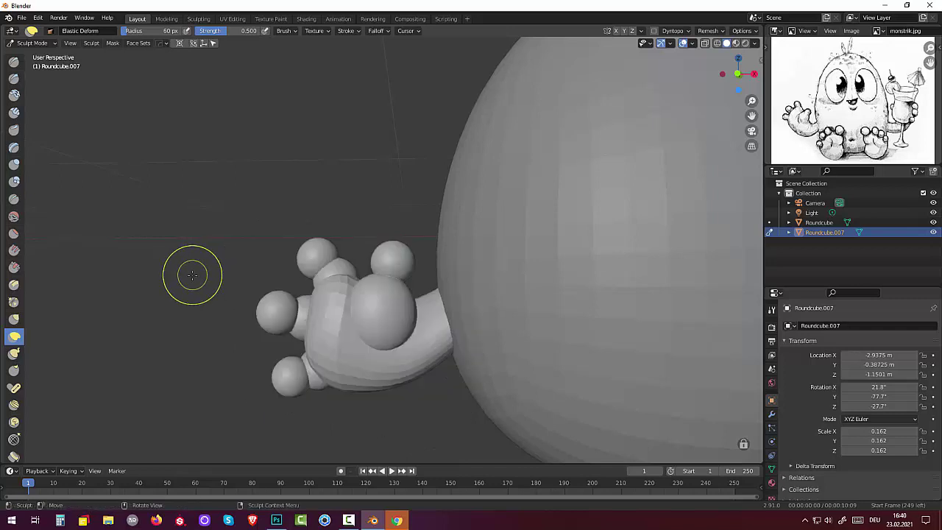
pyautogui.click(707, 30)
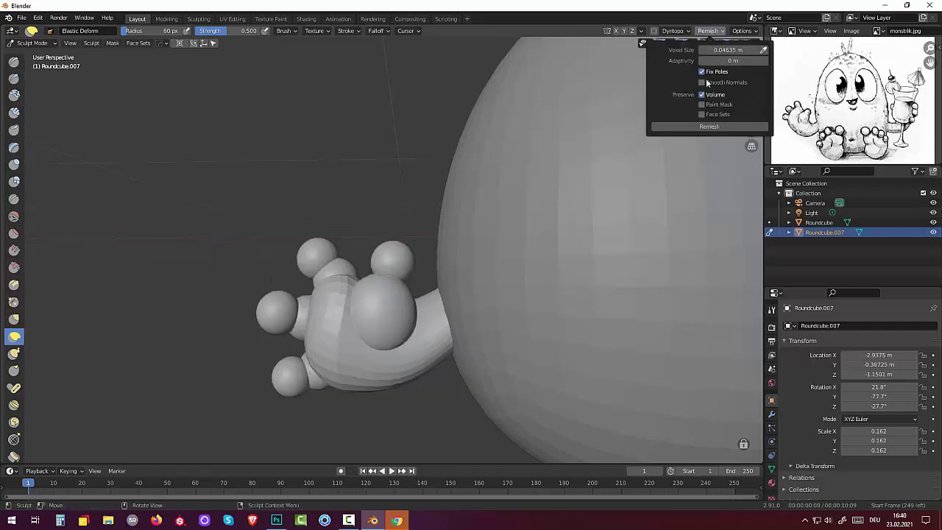
pyautogui.click(719, 129)
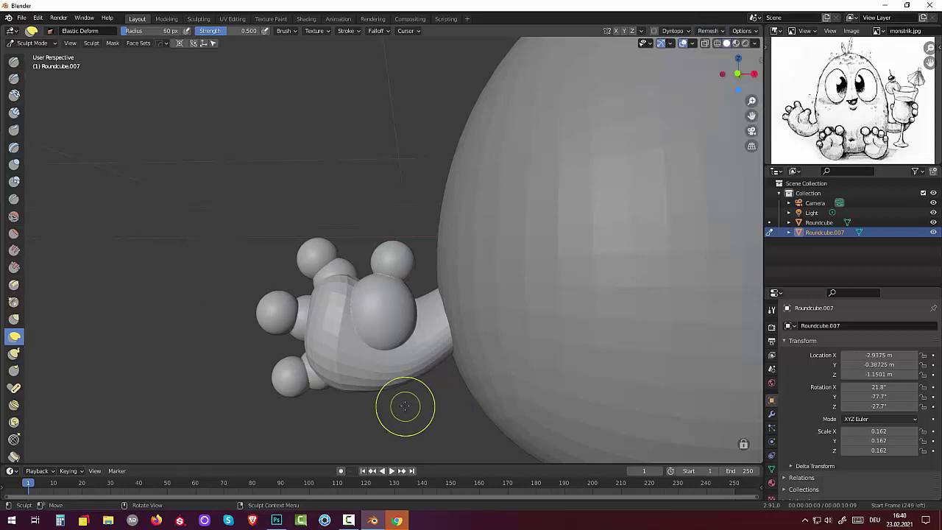
pyautogui.scroll(3, 405, 405)
pyautogui.scroll(2, 403, 405)
pyautogui.scroll(-4, 402, 403)
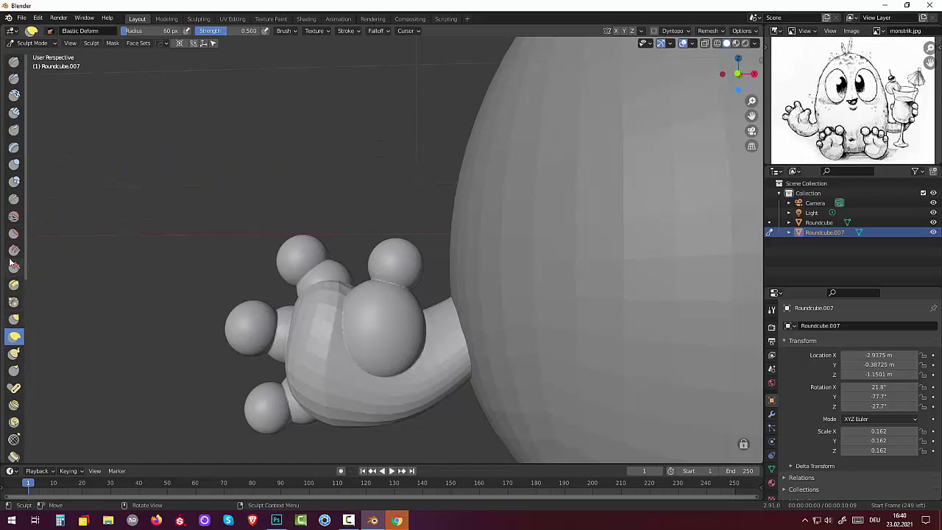
# - Smooth the palm and the creases at the lower finger, upper-right finger and arm
pyautogui.click(13, 216)
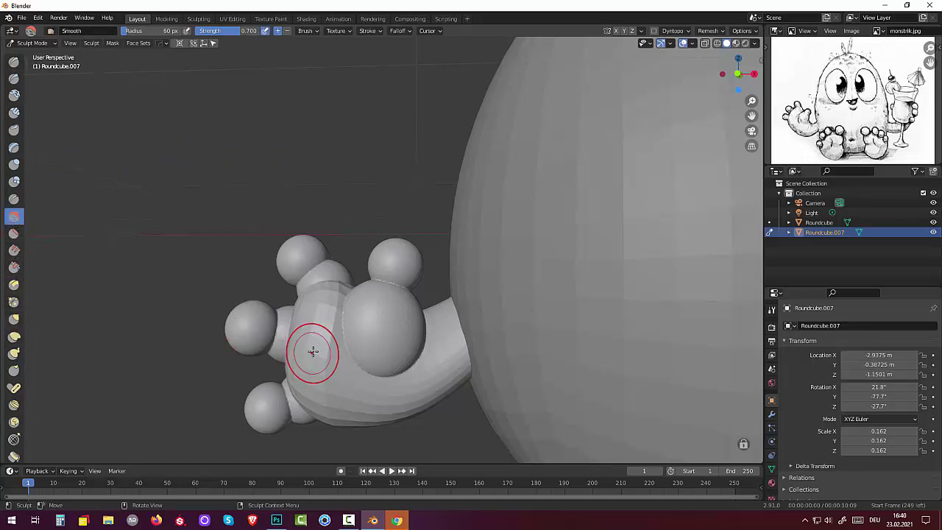
pyautogui.moveTo(311, 353); pyautogui.dragTo(340, 330)
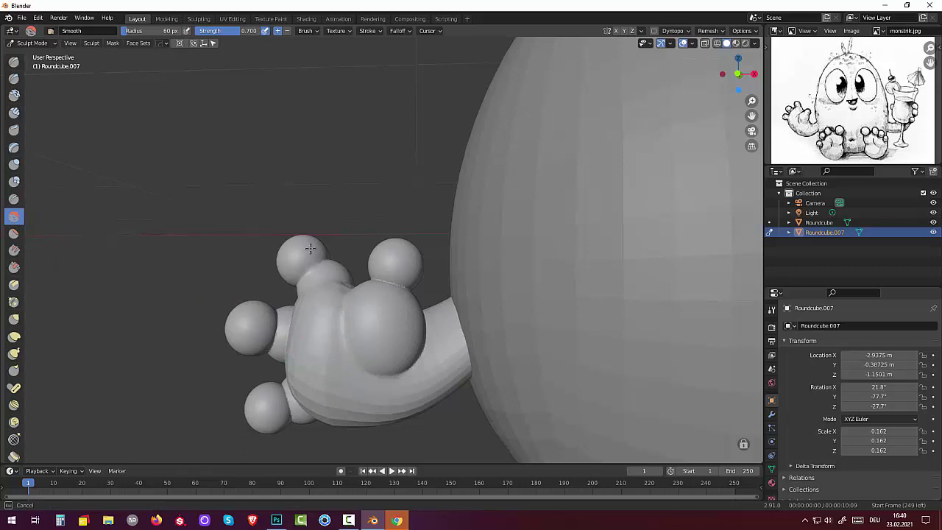
pyautogui.moveTo(299, 326); pyautogui.dragTo(274, 353)
pyautogui.moveTo(365, 306); pyautogui.dragTo(408, 290)
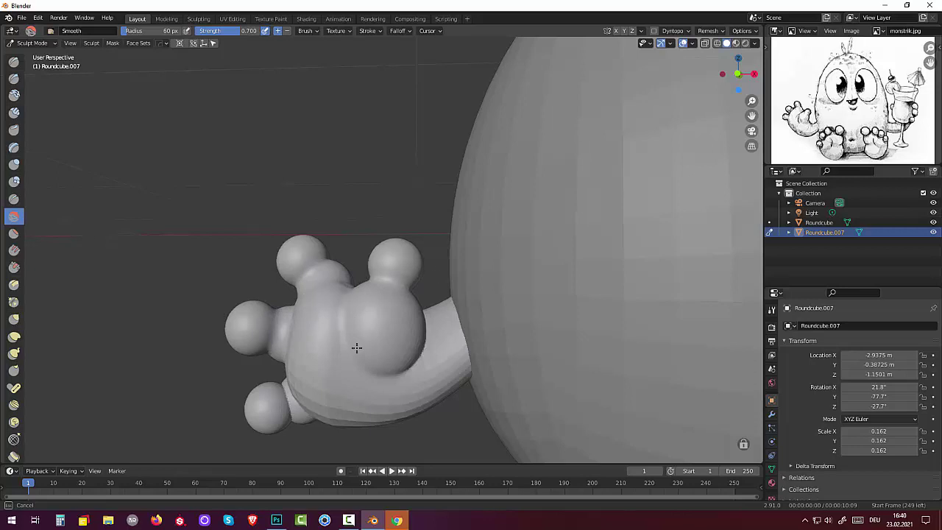
pyautogui.moveTo(335, 412); pyautogui.dragTo(294, 406)
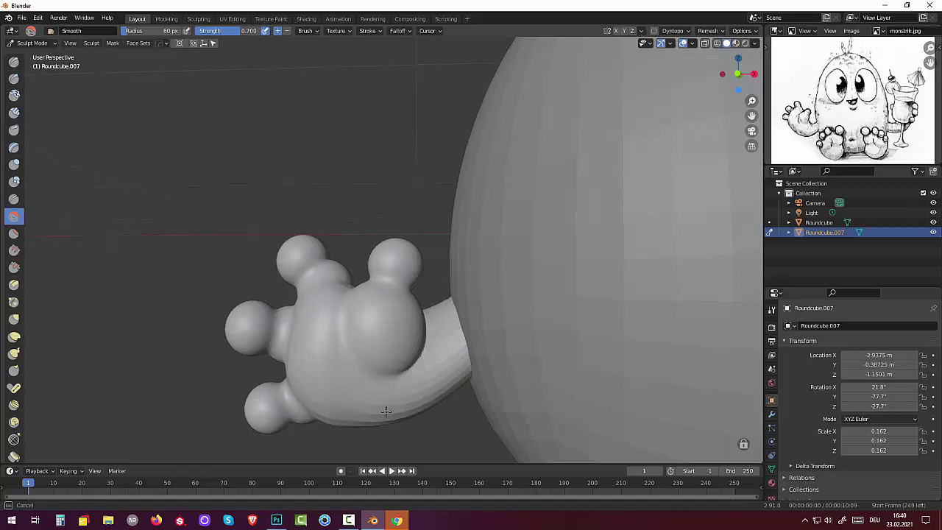
pyautogui.moveTo(430, 398); pyautogui.dragTo(414, 346)
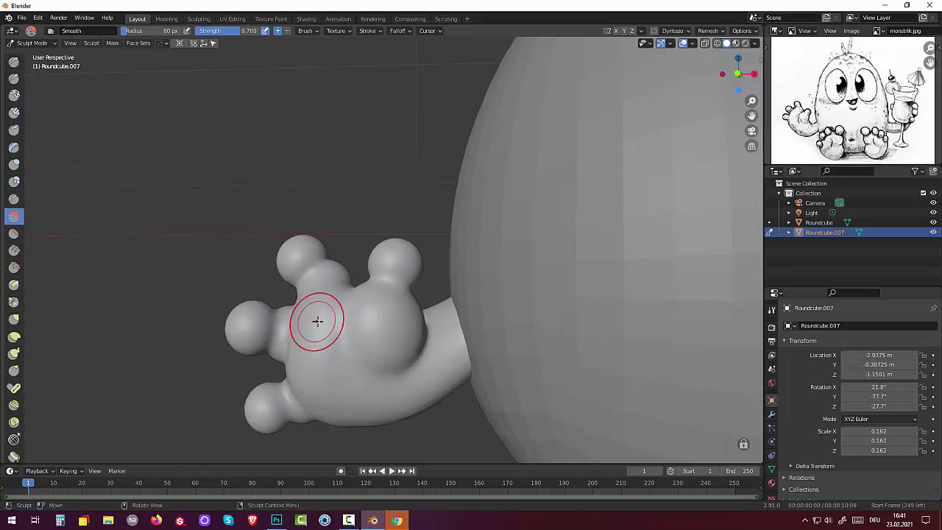
# - Orbit around the hand to inspect it from the other side and underneath
pyautogui.moveTo(315, 319)
pyautogui.mouseDown(button='middle')
pyautogui.moveTo(403, 379)
pyautogui.moveTo(568, 252)
pyautogui.mouseUp(button='middle')
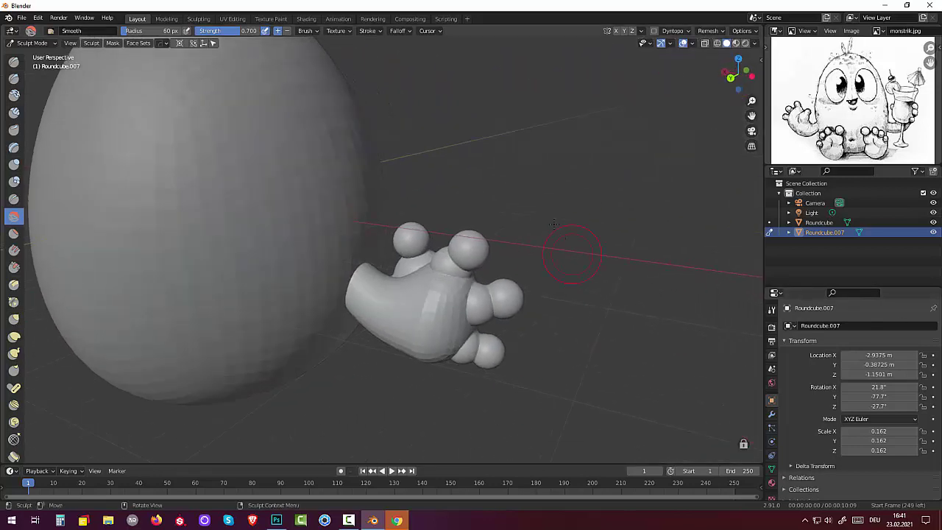
pyautogui.press('b')
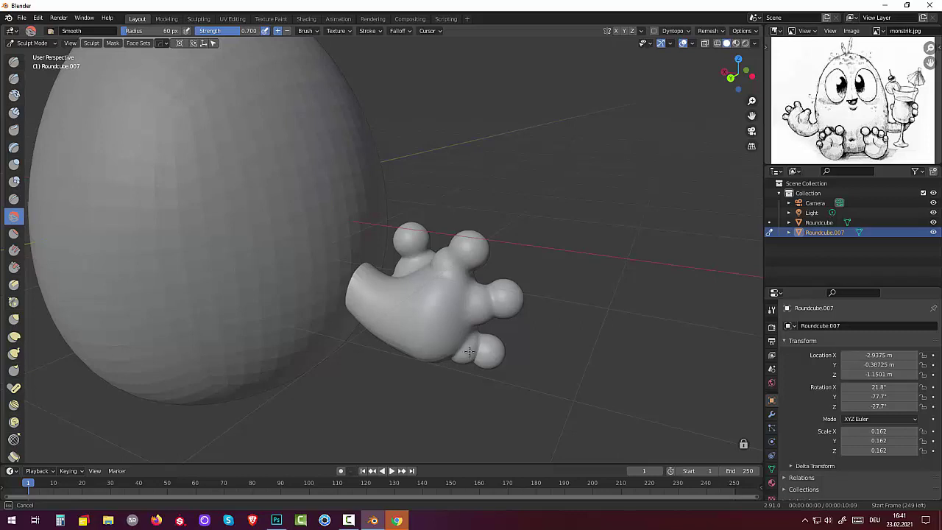
pyautogui.press('Escape')
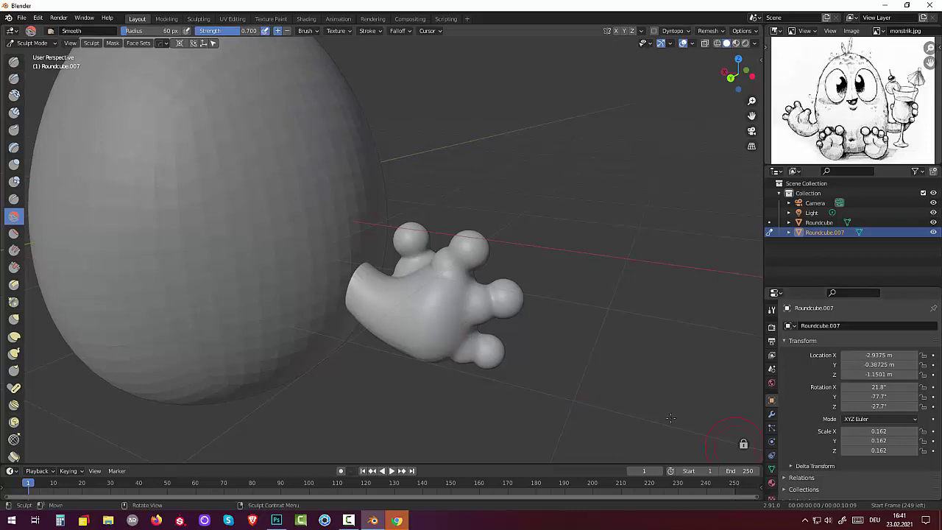
pyautogui.moveTo(505, 294); pyautogui.dragTo(498, 142, button='middle')
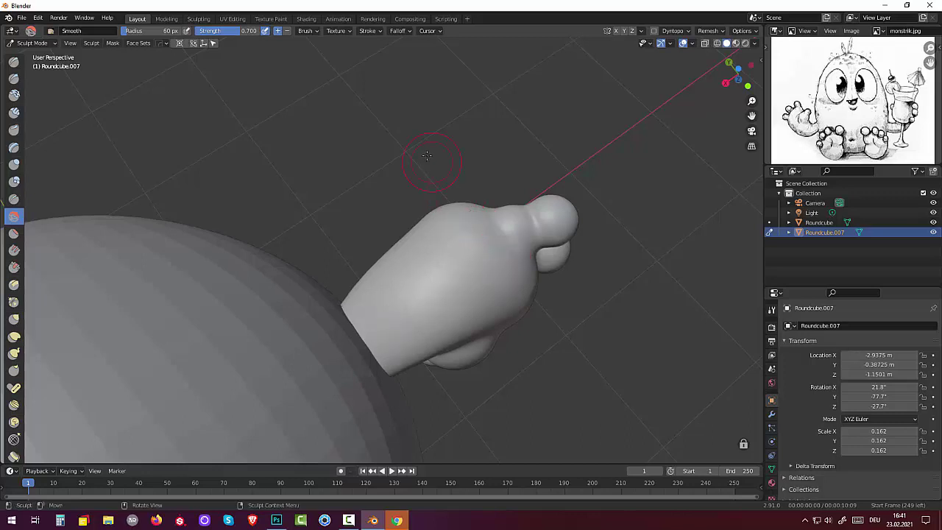
pyautogui.moveTo(429, 156)
pyautogui.mouseDown(button='middle')
pyautogui.moveTo(545, 433)
pyautogui.moveTo(611, 73)
pyautogui.mouseUp(button='middle')
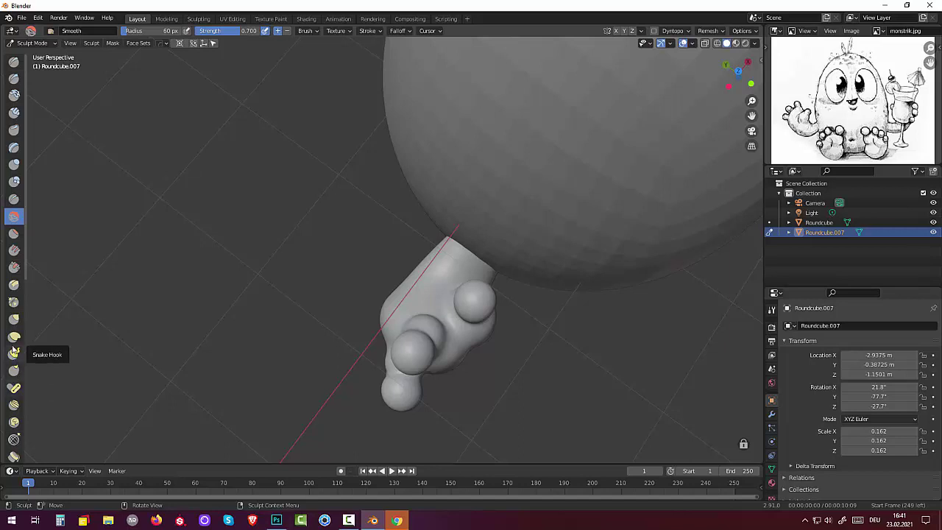
# - Elastic-deform the arm where it meets the body and the side of the hand
pyautogui.click(14, 337)
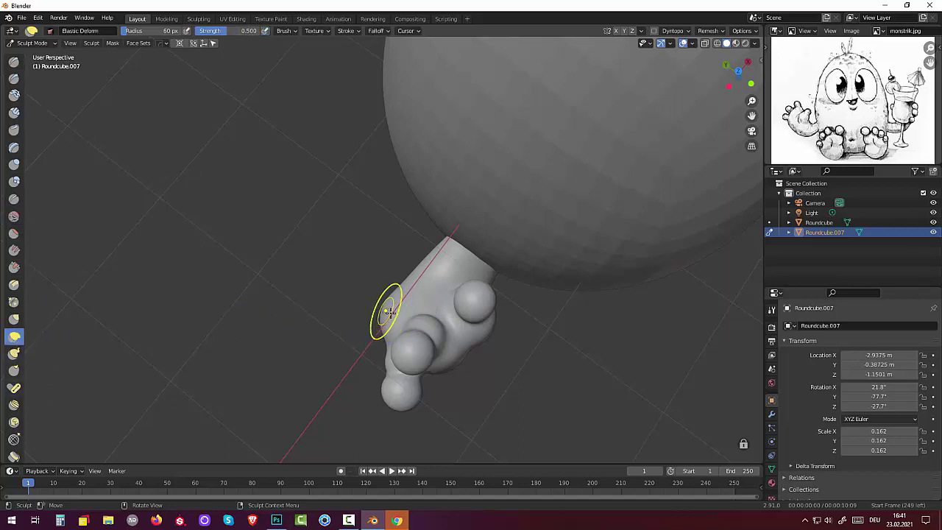
pyautogui.moveTo(383, 311)
pyautogui.mouseDown()
pyautogui.moveTo(425, 320)
pyautogui.moveTo(448, 349)
pyautogui.moveTo(475, 352)
pyautogui.mouseUp()
pyautogui.moveTo(496, 319); pyautogui.dragTo(389, 231, button='middle')
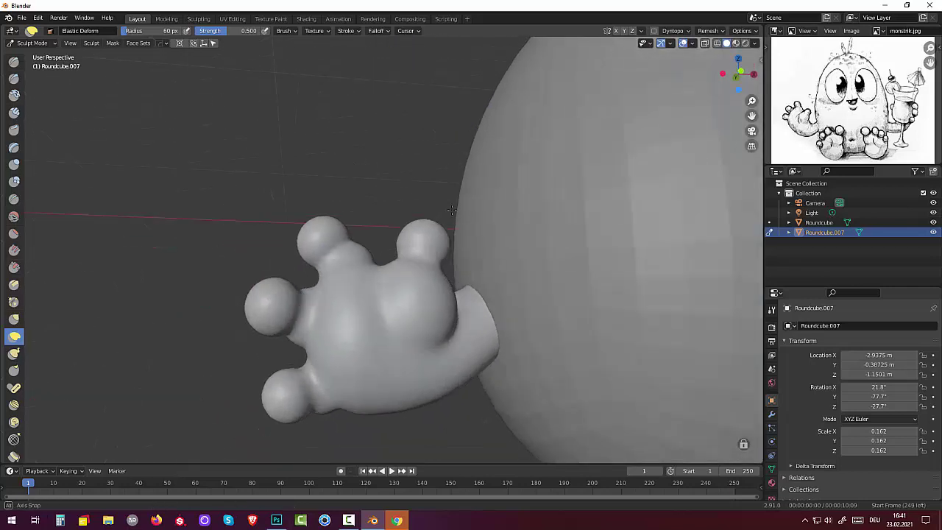
pyautogui.moveTo(364, 242); pyautogui.dragTo(373, 277)
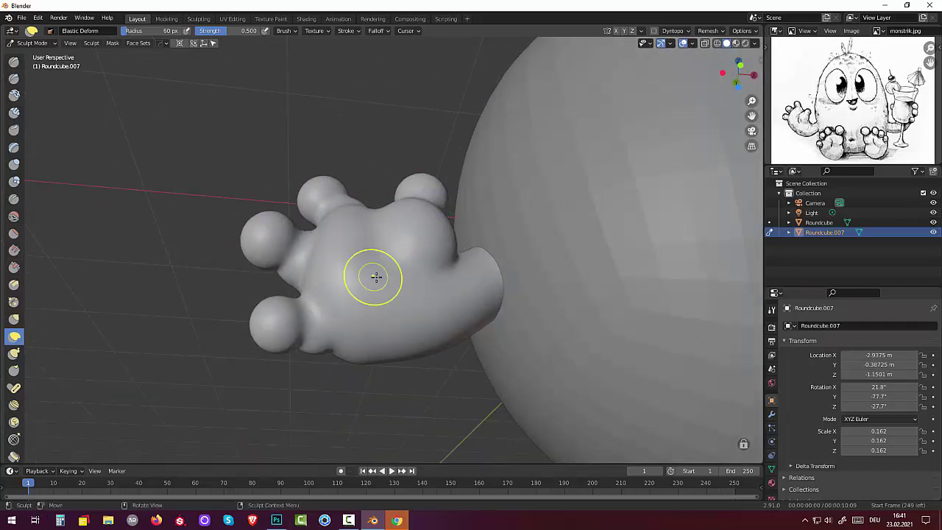
pyautogui.moveTo(374, 277); pyautogui.dragTo(420, 370, button='middle')
pyautogui.moveTo(462, 395); pyautogui.dragTo(425, 366)
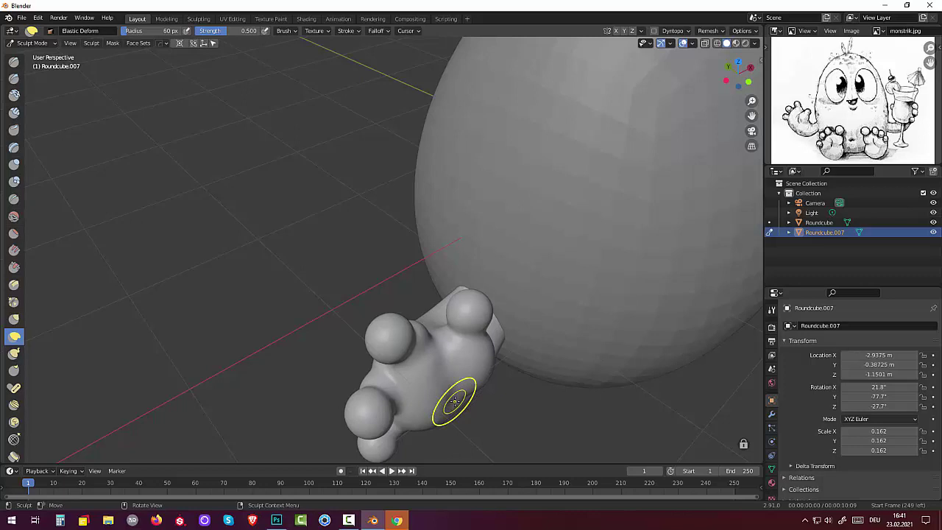
# - At an 87 px radius, pull the palm side, even its centre crease and shift the upper-left lobe
pyautogui.press('f')
pyautogui.click(438, 395)
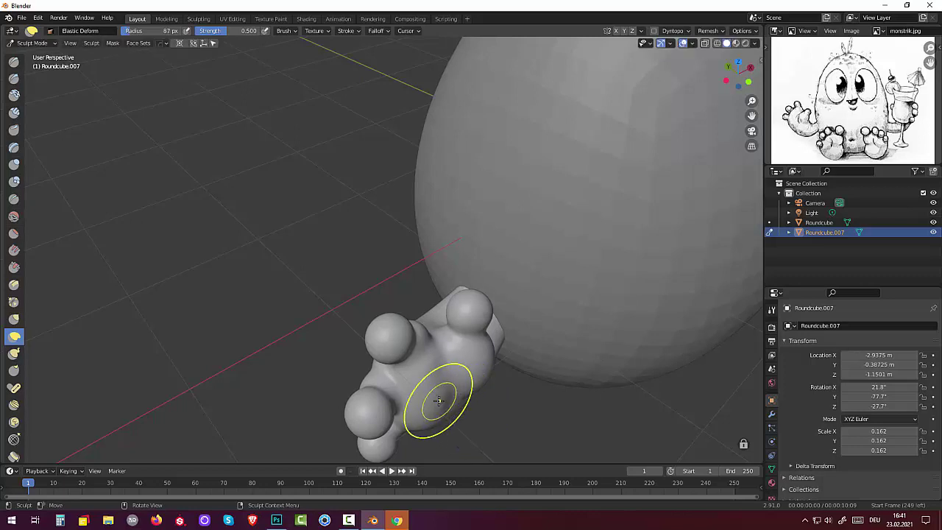
pyautogui.moveTo(437, 395)
pyautogui.mouseDown()
pyautogui.moveTo(421, 395)
pyautogui.moveTo(431, 397)
pyautogui.mouseUp()
pyautogui.moveTo(431, 397); pyautogui.dragTo(390, 334, button='middle')
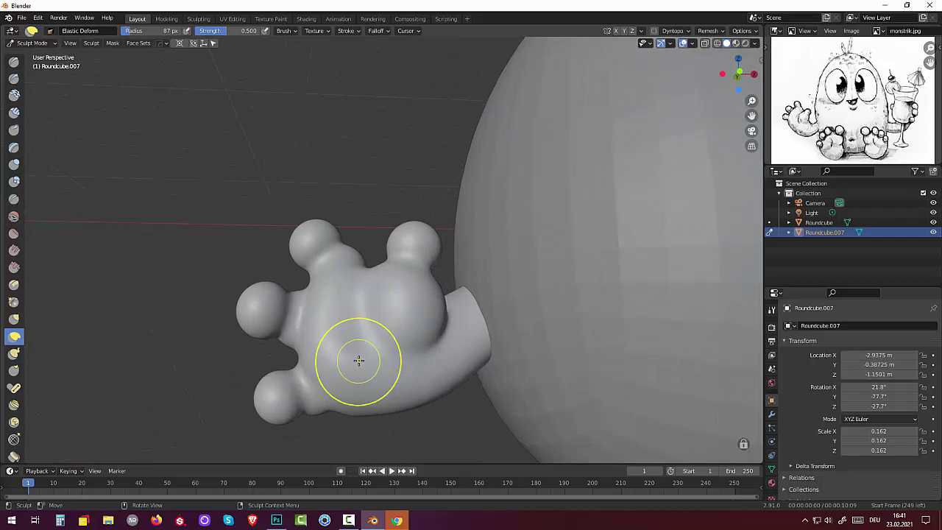
pyautogui.moveTo(372, 362); pyautogui.dragTo(361, 347)
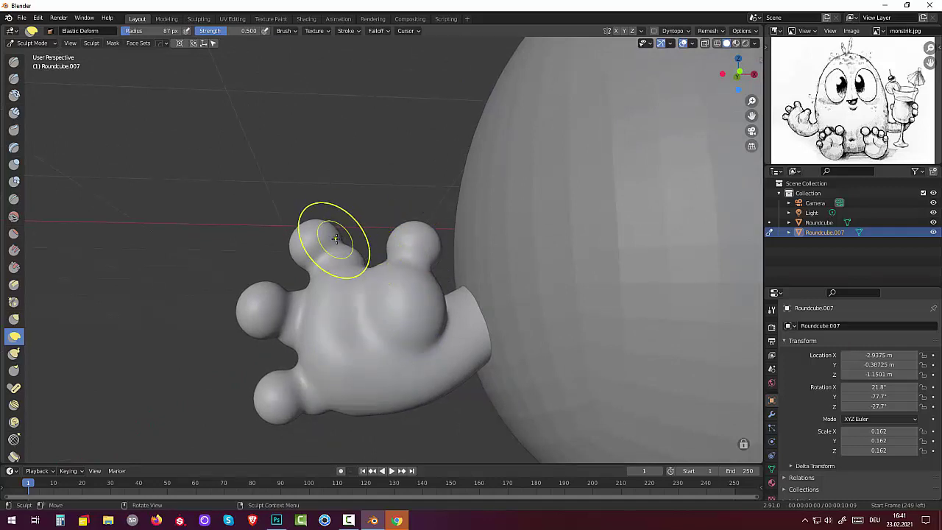
pyautogui.moveTo(326, 242); pyautogui.dragTo(344, 238)
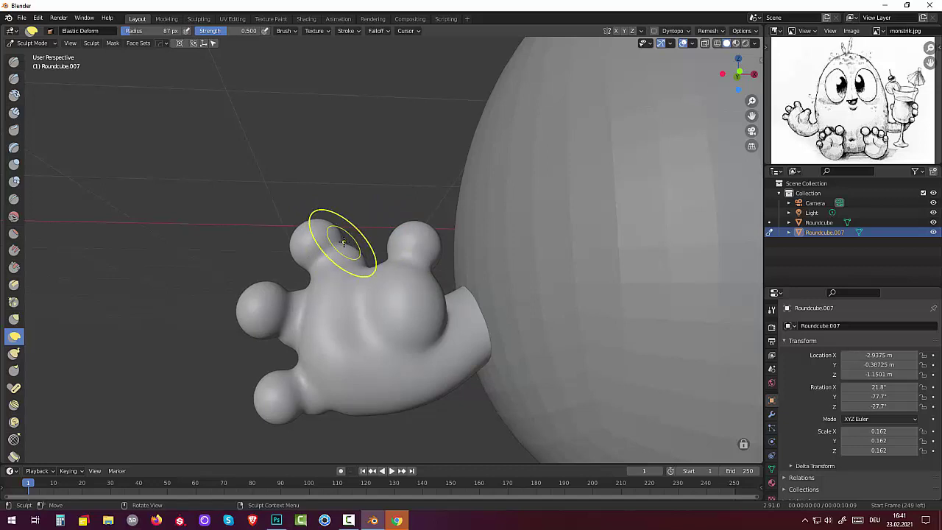
# - At a 35 px radius, enlarge the upper-left finger lobe and dent the palm by the right finger
pyautogui.press('f')
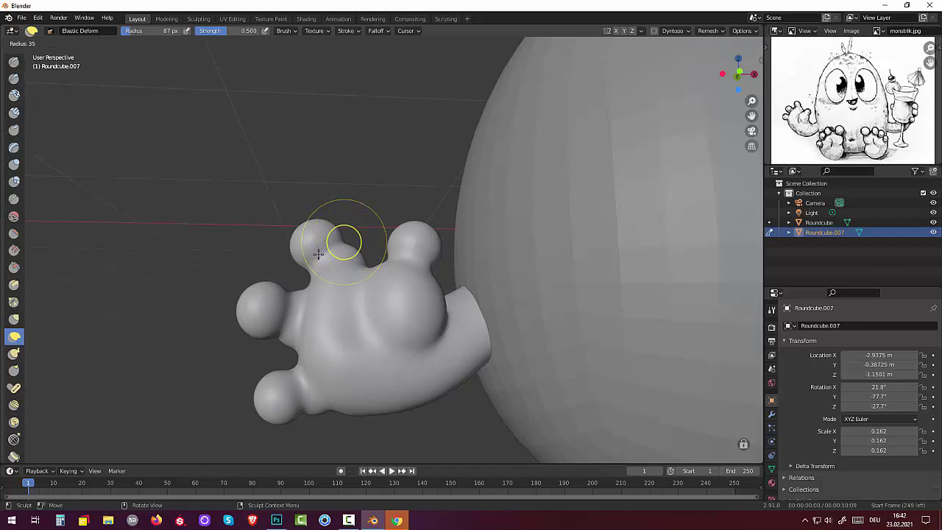
pyautogui.click(328, 251)
pyautogui.moveTo(343, 242); pyautogui.dragTo(350, 233)
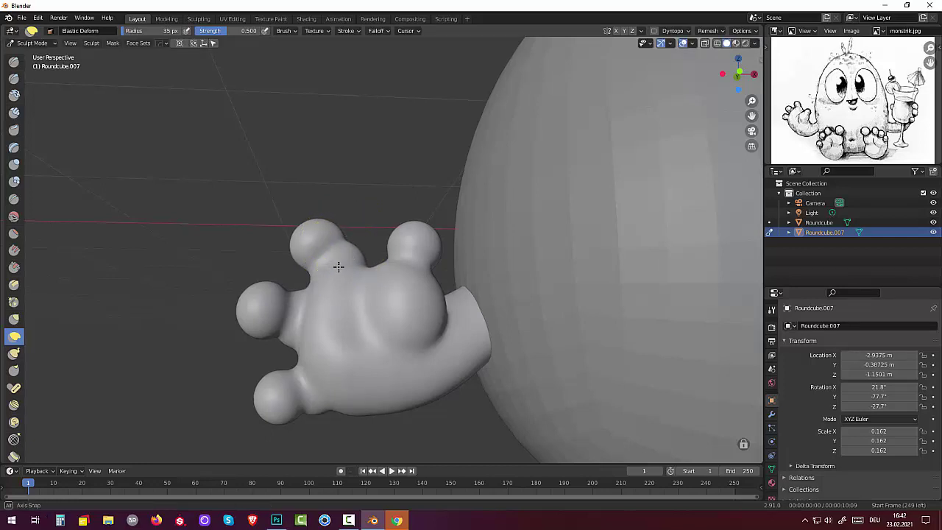
pyautogui.moveTo(336, 263)
pyautogui.mouseDown(button='middle')
pyautogui.moveTo(416, 237)
pyautogui.moveTo(471, 284)
pyautogui.mouseUp(button='middle')
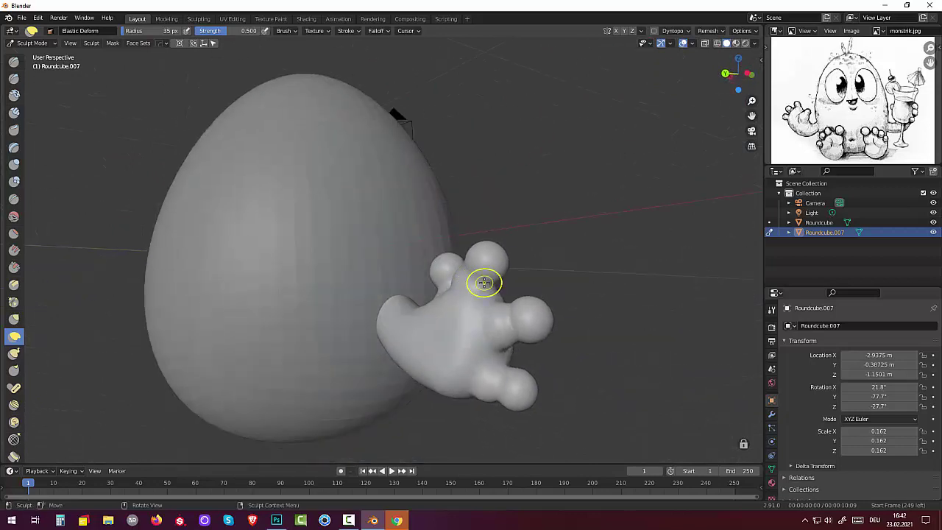
pyautogui.moveTo(483, 285); pyautogui.dragTo(504, 303)
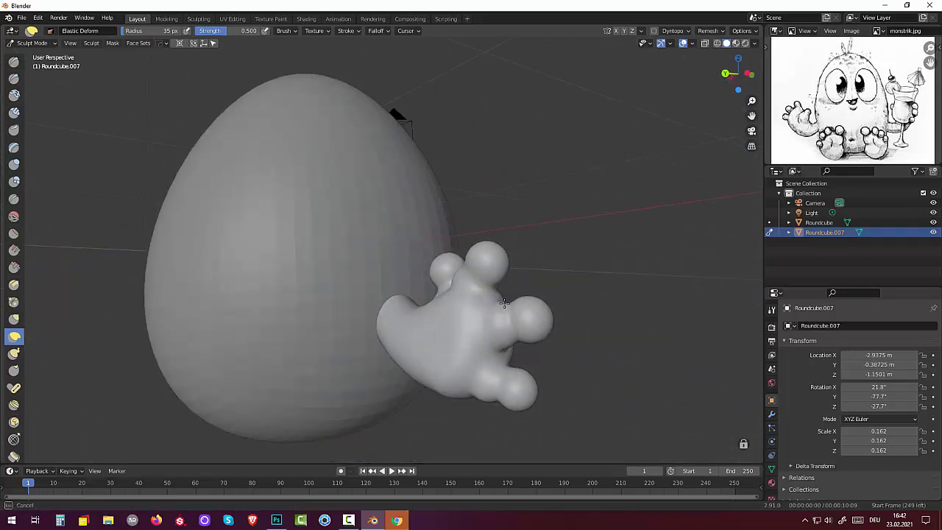
pyautogui.moveTo(511, 343); pyautogui.dragTo(519, 351)
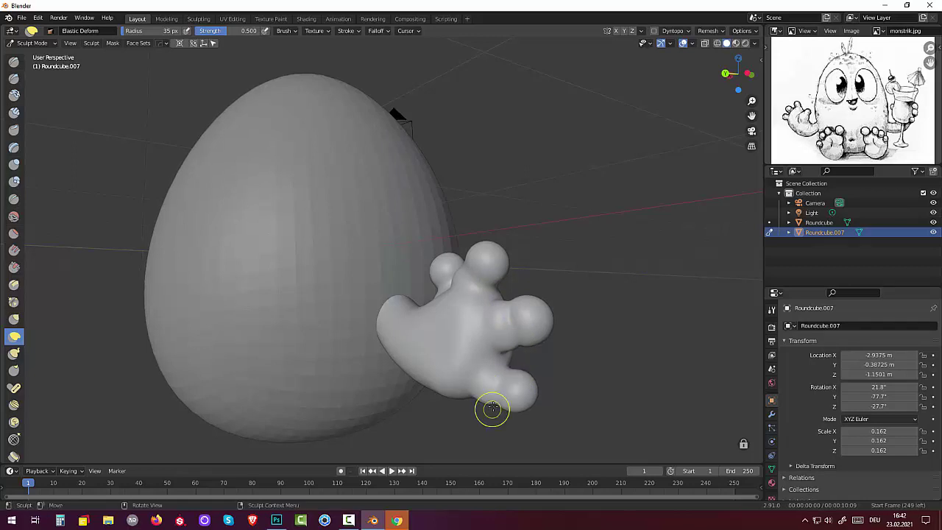
# - Push the palm surface into shape and pull the thumb bulge rightward
pyautogui.moveTo(497, 396); pyautogui.dragTo(376, 364, button='middle')
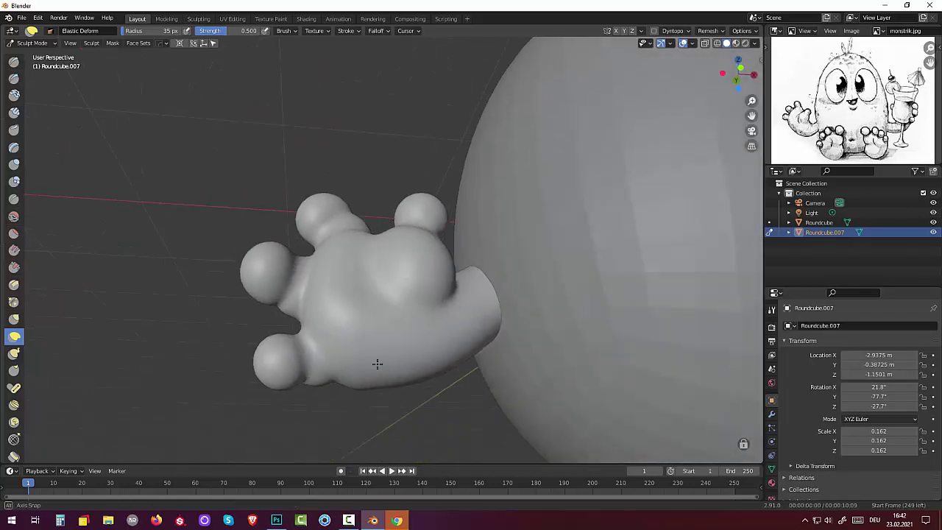
pyautogui.moveTo(308, 327); pyautogui.dragTo(324, 306)
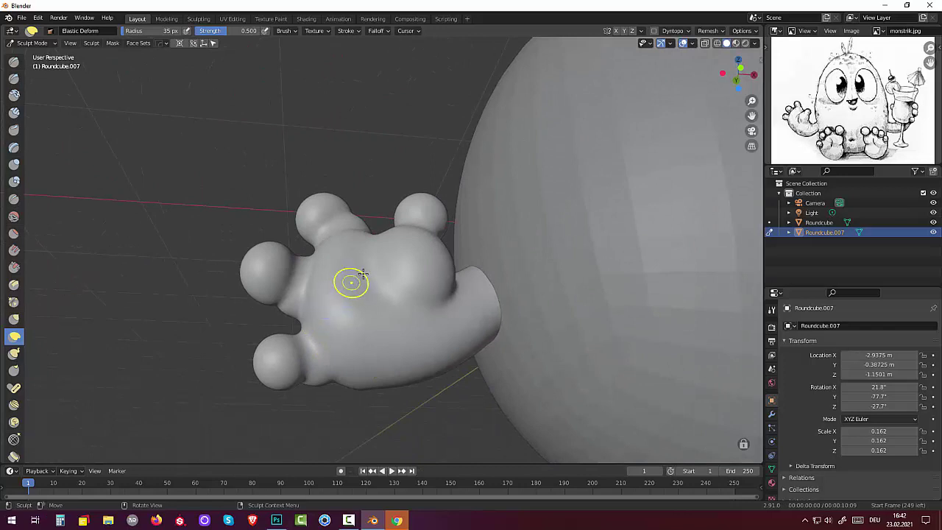
pyautogui.moveTo(353, 278)
pyautogui.mouseDown()
pyautogui.moveTo(370, 264)
pyautogui.moveTo(409, 309)
pyautogui.mouseUp()
pyautogui.moveTo(408, 309); pyautogui.dragTo(376, 317, button='middle')
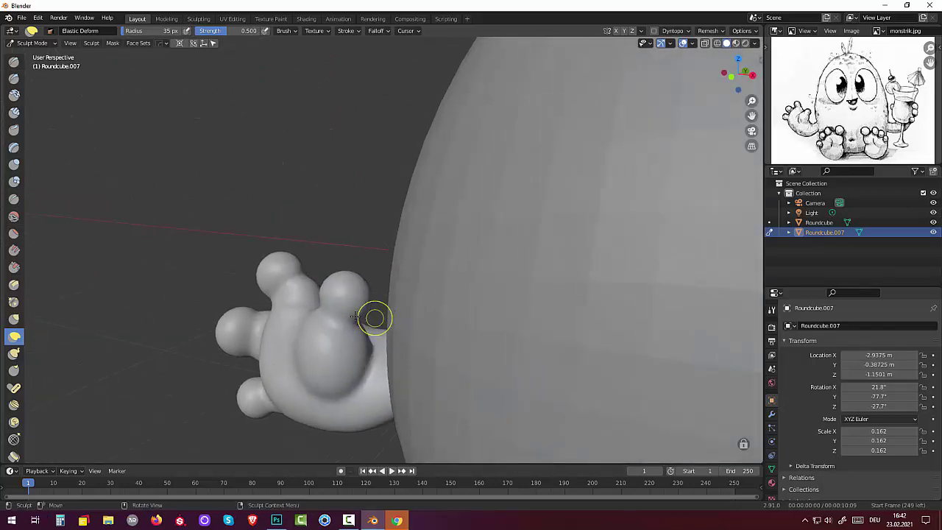
pyautogui.moveTo(353, 320)
pyautogui.mouseDown()
pyautogui.moveTo(386, 327)
pyautogui.moveTo(372, 316)
pyautogui.mouseUp()
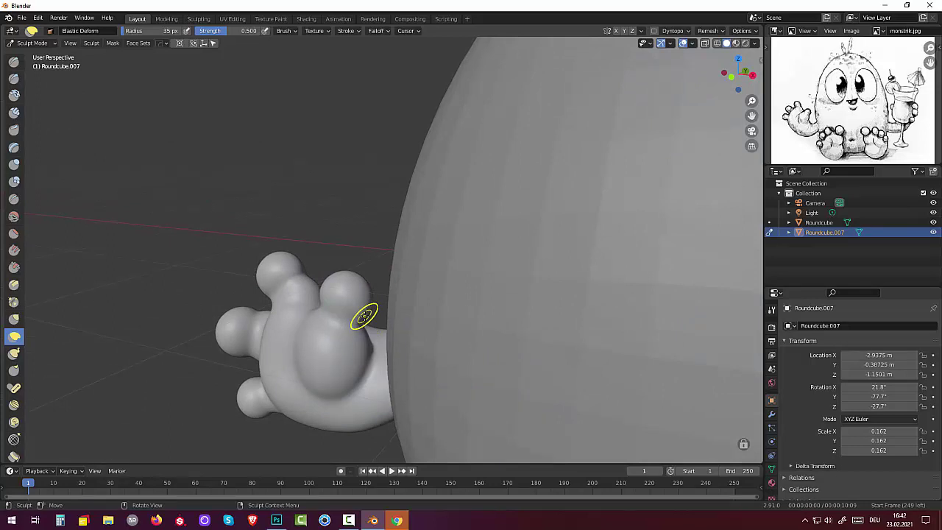
# - With a 67 px radius, deform the hand, the right finger bulge and the palm surface
pyautogui.press('f')
pyautogui.click(360, 324)
pyautogui.moveTo(360, 326)
pyautogui.mouseDown()
pyautogui.moveTo(340, 294)
pyautogui.moveTo(360, 293)
pyautogui.moveTo(336, 307)
pyautogui.mouseUp()
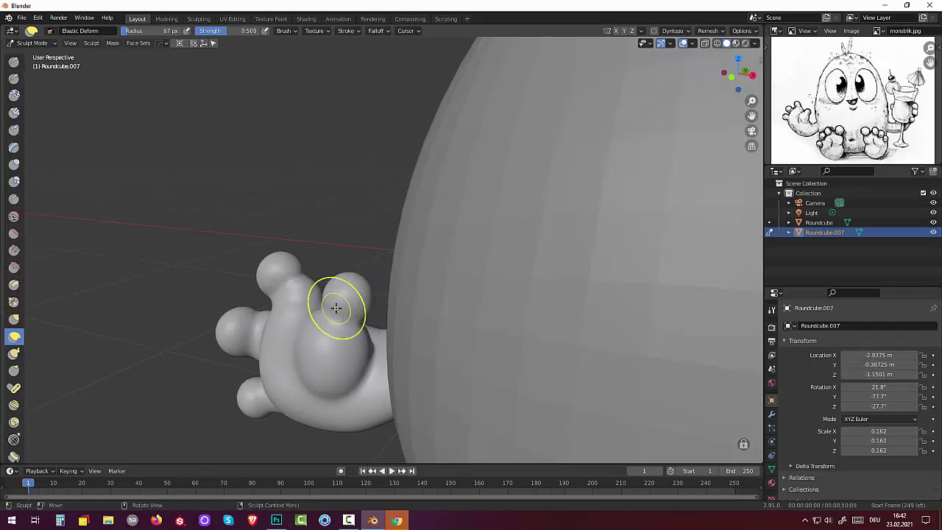
pyautogui.moveTo(336, 307); pyautogui.dragTo(401, 336, button='middle')
pyautogui.moveTo(407, 322)
pyautogui.mouseDown()
pyautogui.moveTo(420, 336)
pyautogui.moveTo(378, 336)
pyautogui.mouseUp()
pyautogui.moveTo(379, 337); pyautogui.dragTo(382, 292, button='middle')
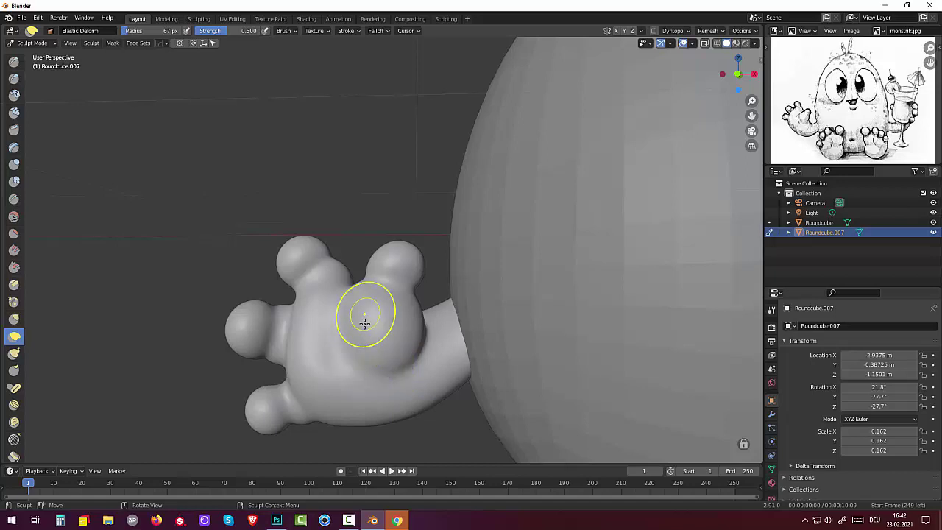
pyautogui.moveTo(365, 322)
pyautogui.mouseDown()
pyautogui.moveTo(358, 356)
pyautogui.moveTo(389, 362)
pyautogui.moveTo(346, 350)
pyautogui.moveTo(358, 322)
pyautogui.mouseUp()
# - Sculpt the front-facing palm, then at 44 px deepen the gap between the top fingers
pyautogui.moveTo(358, 322)
pyautogui.mouseDown(button='middle')
pyautogui.moveTo(368, 372)
pyautogui.moveTo(352, 400)
pyautogui.moveTo(427, 396)
pyautogui.mouseUp(button='middle')
pyautogui.moveTo(427, 395); pyautogui.dragTo(416, 337)
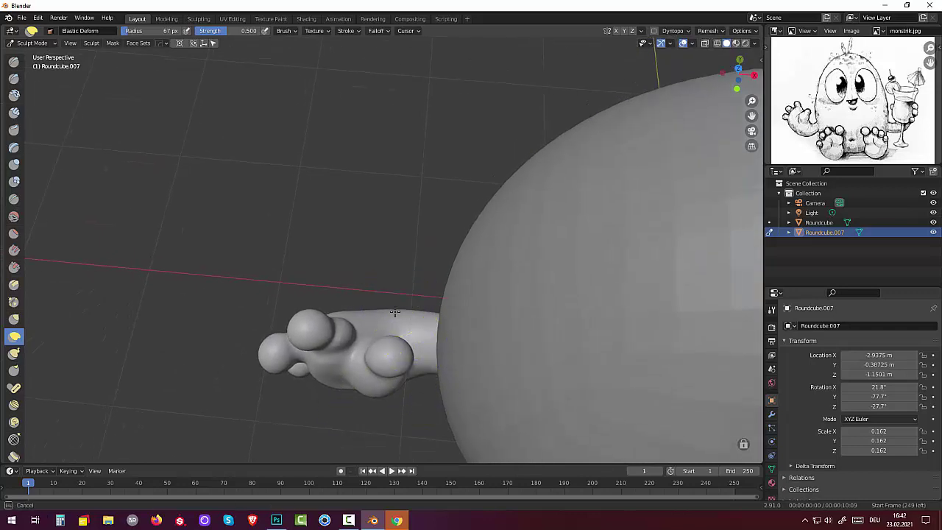
pyautogui.moveTo(399, 312); pyautogui.dragTo(400, 211, button='middle')
pyautogui.moveTo(399, 210); pyautogui.dragTo(348, 257)
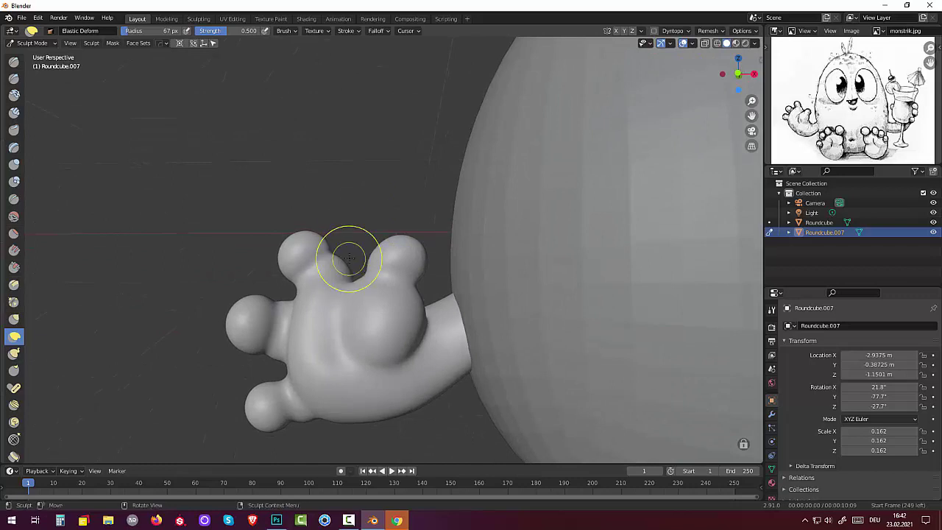
pyautogui.press('f')
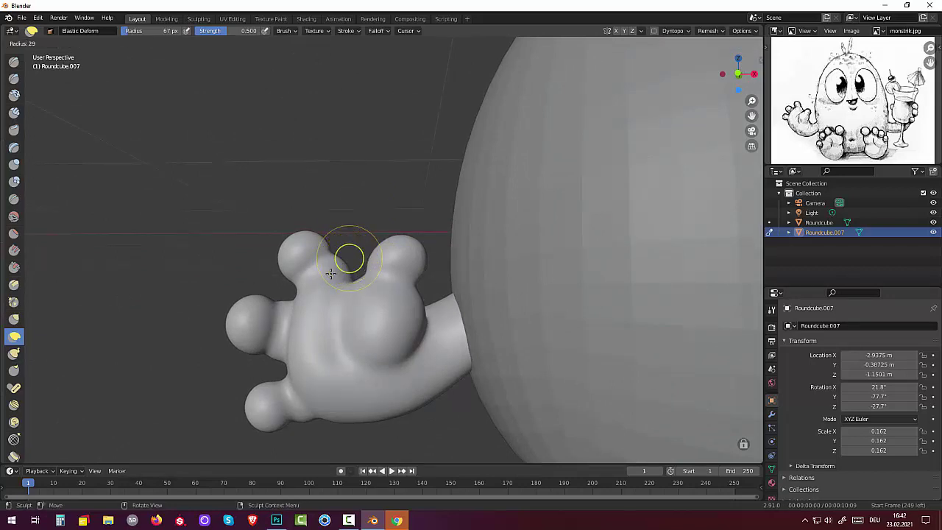
pyautogui.click(332, 274)
pyautogui.moveTo(343, 267); pyautogui.dragTo(341, 256)
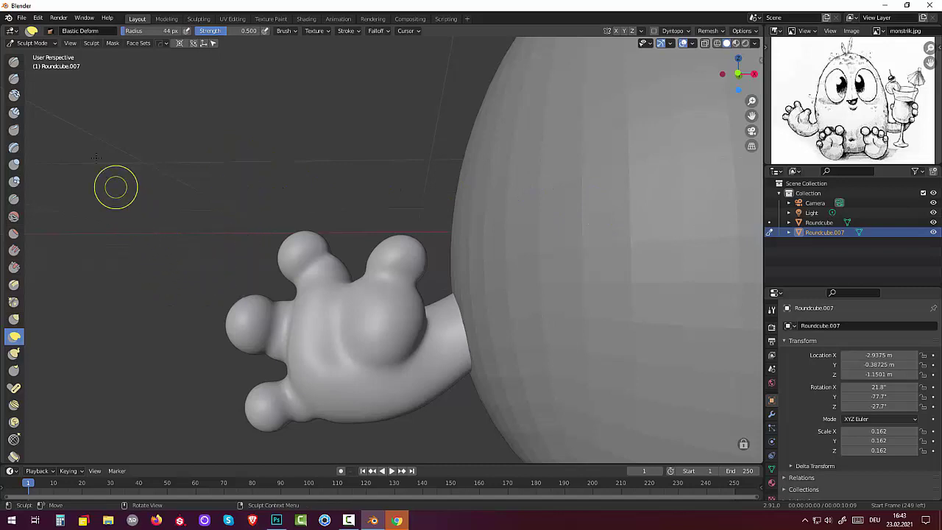
# - Draw-brush the palm, the upper-left knuckle and a crease at the lower finger's base
pyautogui.click(14, 62)
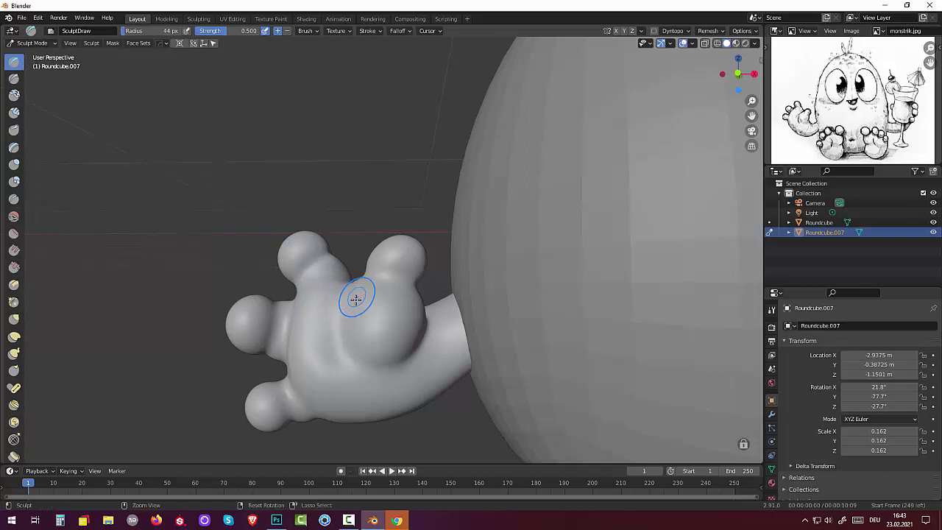
pyautogui.moveTo(339, 303); pyautogui.dragTo(353, 361)
pyautogui.moveTo(298, 343)
pyautogui.mouseDown()
pyautogui.moveTo(290, 349)
pyautogui.moveTo(303, 309)
pyautogui.mouseUp()
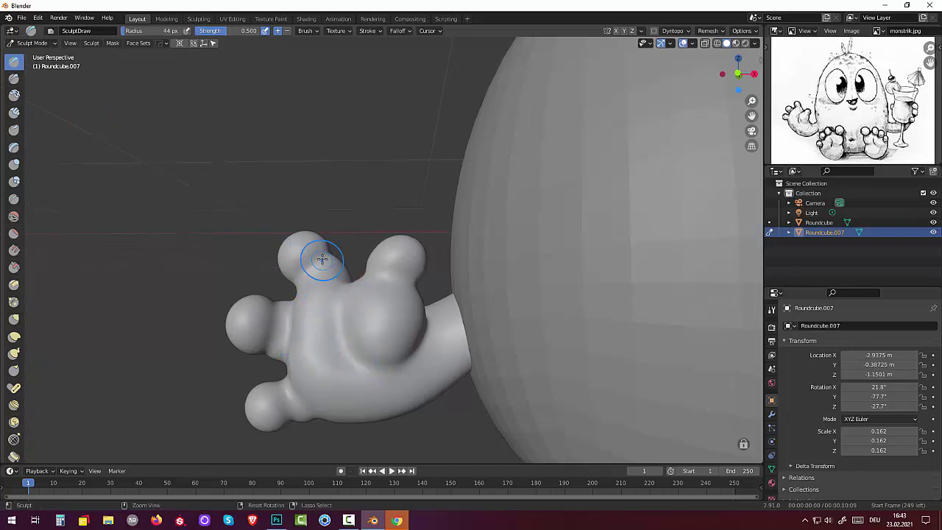
pyautogui.moveTo(284, 401); pyautogui.dragTo(295, 410)
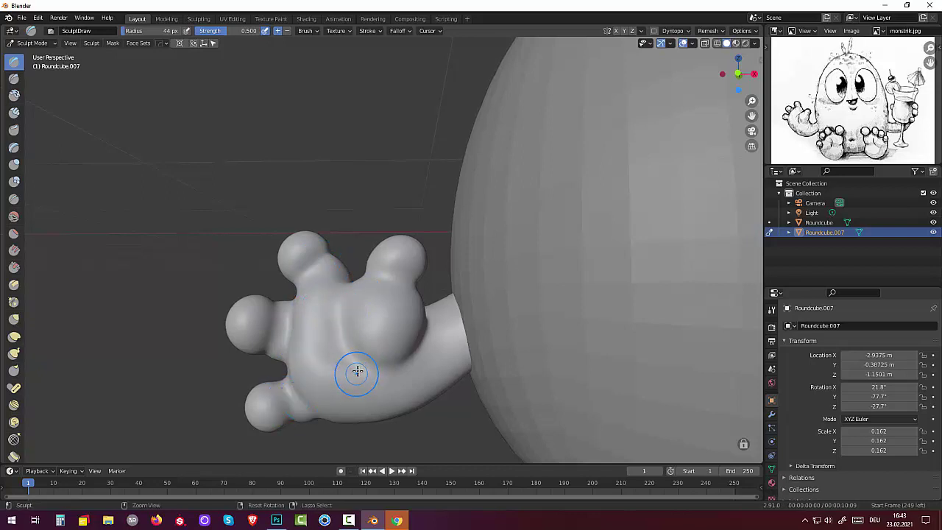
pyautogui.moveTo(358, 374); pyautogui.dragTo(413, 354)
# - Raise the palm with more Draw strokes, undoing the last two
pyautogui.moveTo(343, 354)
pyautogui.mouseDown()
pyautogui.moveTo(332, 330)
pyautogui.moveTo(344, 373)
pyautogui.mouseUp()
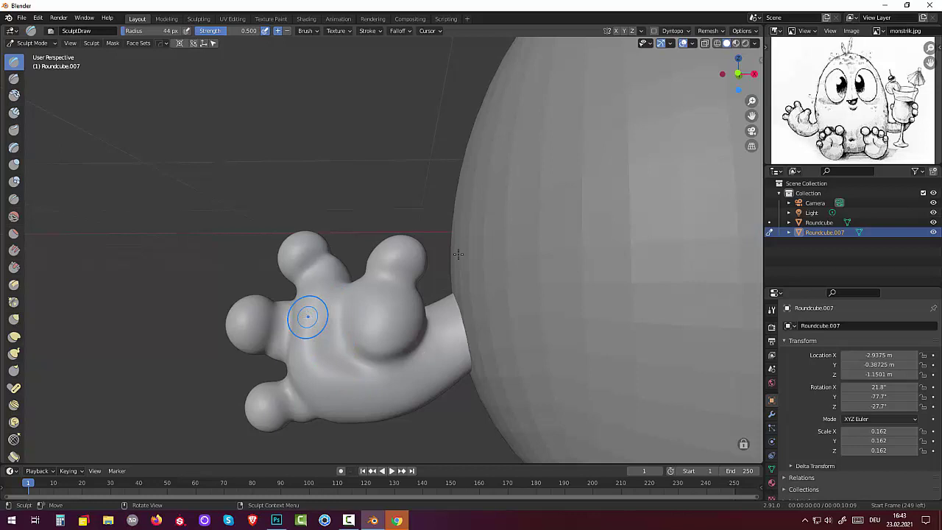
pyautogui.moveTo(330, 326); pyautogui.dragTo(319, 334)
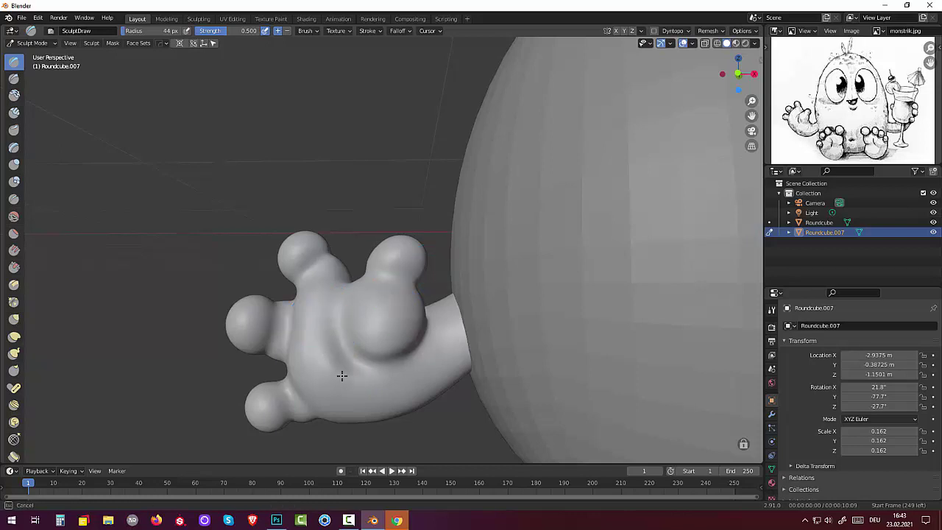
pyautogui.moveTo(343, 376)
pyautogui.mouseDown()
pyautogui.moveTo(316, 326)
pyautogui.moveTo(339, 360)
pyautogui.mouseUp()
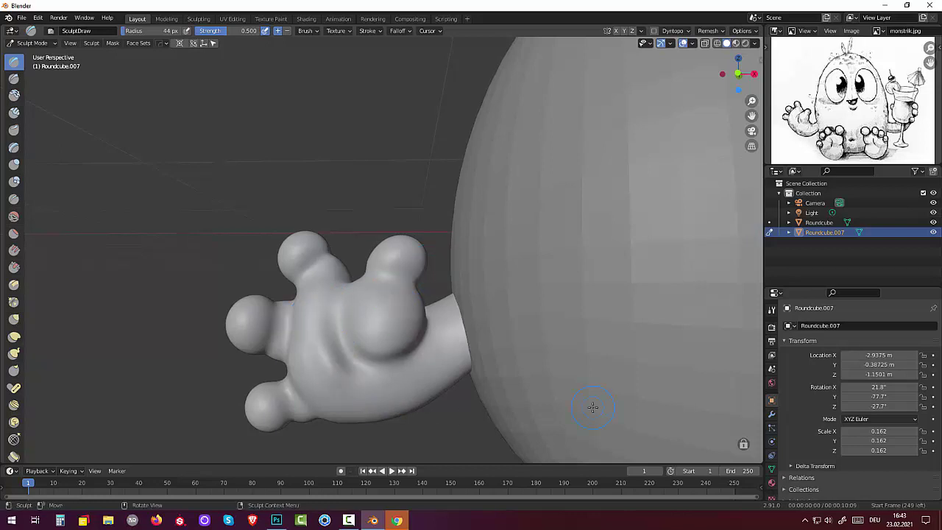
pyautogui.hotkey('ctrl', 'z')
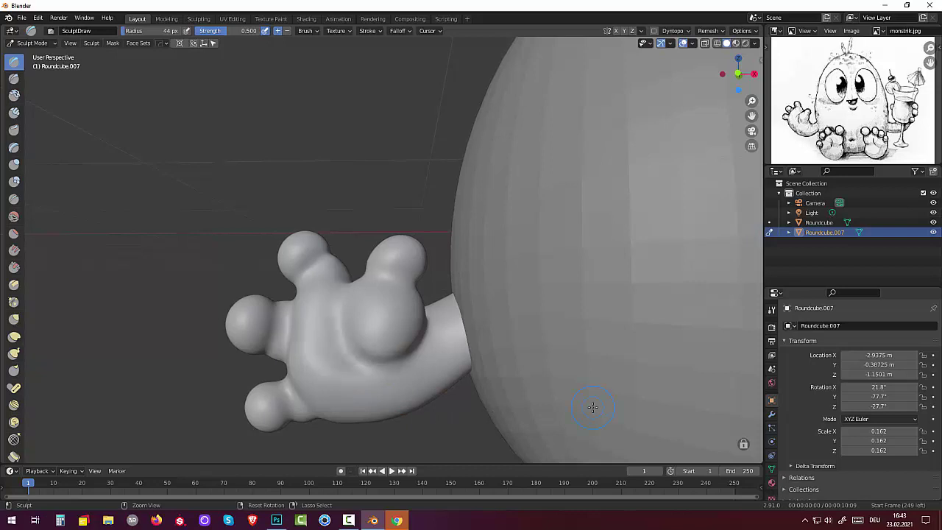
pyautogui.hotkey('ctrl', 'z')
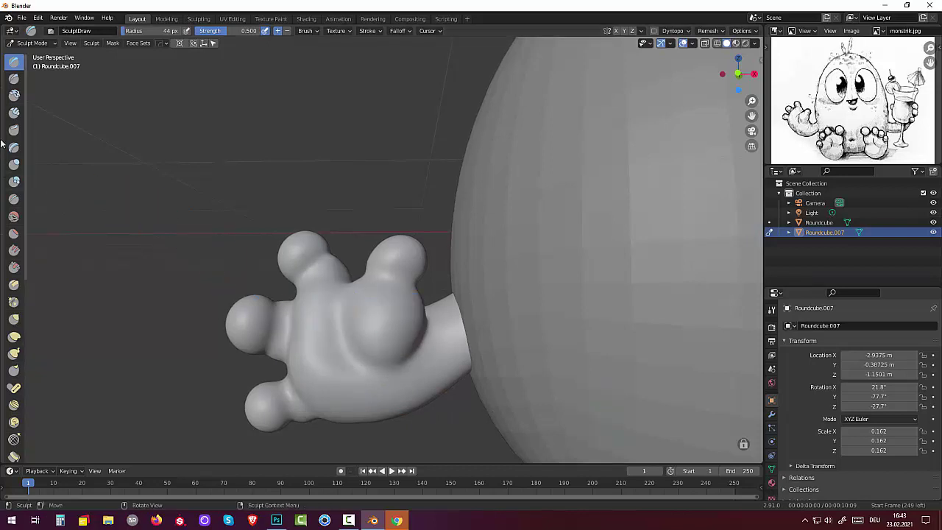
# - Carve sharp creases at the finger-palm joins, lower finger, wrist and top finger gap
pyautogui.click(13, 80)
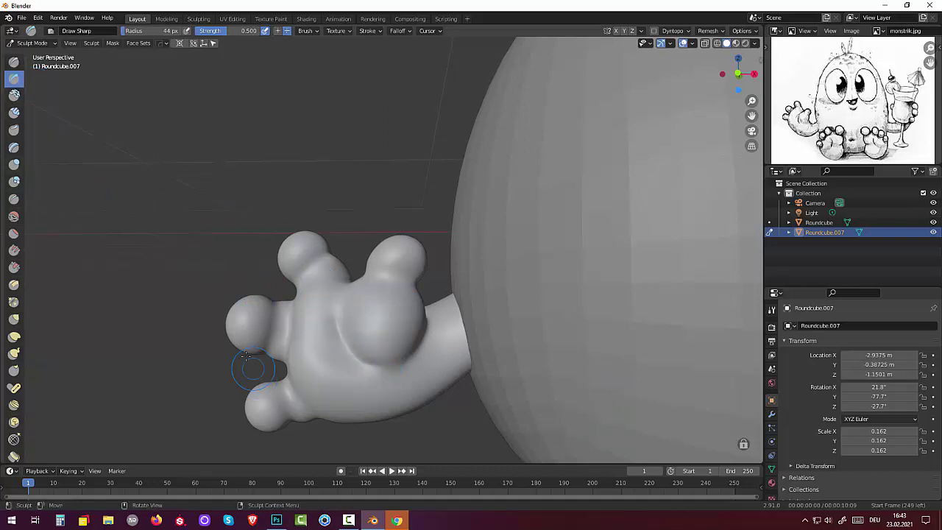
pyautogui.moveTo(287, 328); pyautogui.dragTo(315, 271)
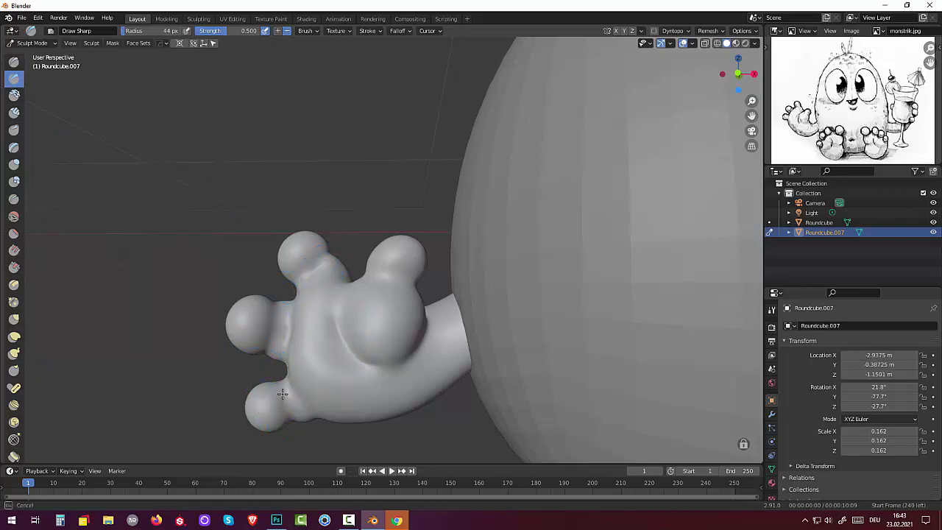
pyautogui.moveTo(284, 420); pyautogui.dragTo(287, 390)
pyautogui.moveTo(442, 347)
pyautogui.mouseDown()
pyautogui.moveTo(430, 322)
pyautogui.moveTo(368, 332)
pyautogui.mouseUp()
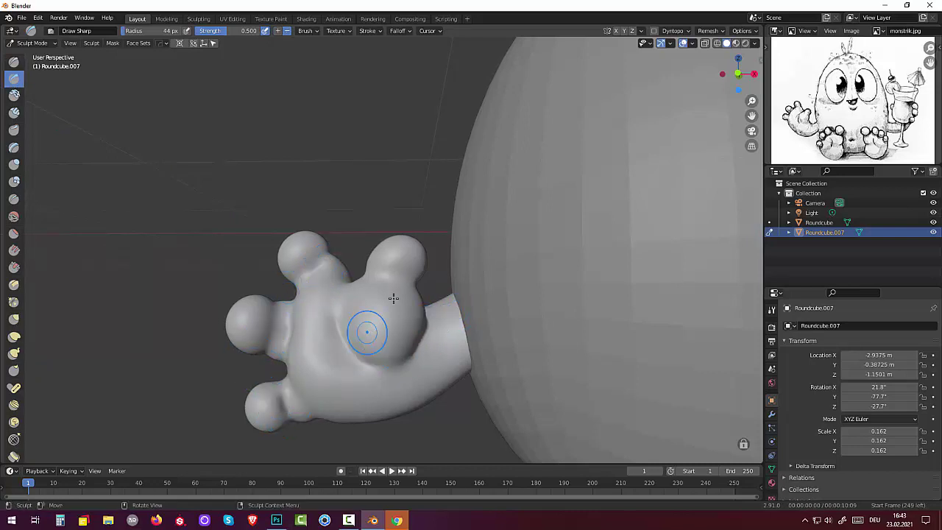
pyautogui.moveTo(373, 290)
pyautogui.mouseDown()
pyautogui.moveTo(355, 281)
pyautogui.moveTo(399, 295)
pyautogui.moveTo(375, 273)
pyautogui.mouseUp()
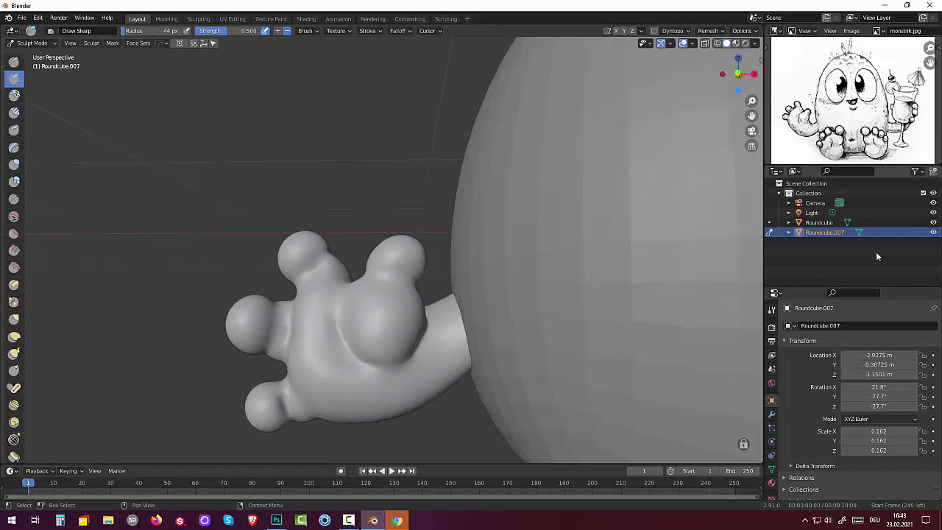
# - Zoom out and orbit to a higher three-quarter view of the whole egg body
pyautogui.scroll(-4, 592, 273)
pyautogui.scroll(-2, 525, 359)
pyautogui.moveTo(525, 359)
pyautogui.mouseDown(button='middle')
pyautogui.moveTo(603, 426)
pyautogui.moveTo(568, 333)
pyautogui.moveTo(515, 366)
pyautogui.mouseUp(button='middle')
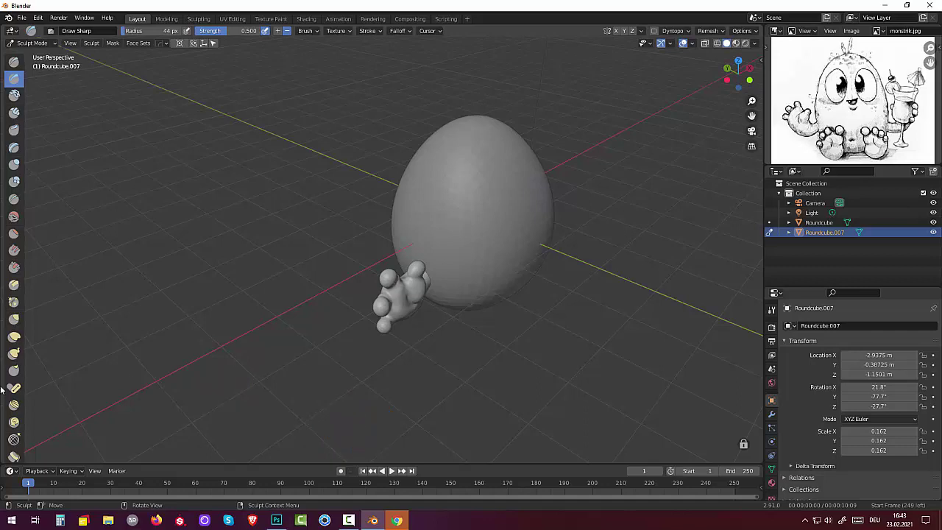
# - With Elastic Deform at 35 px, swell a palm bulge and dent it near the wrist
pyautogui.click(14, 336)
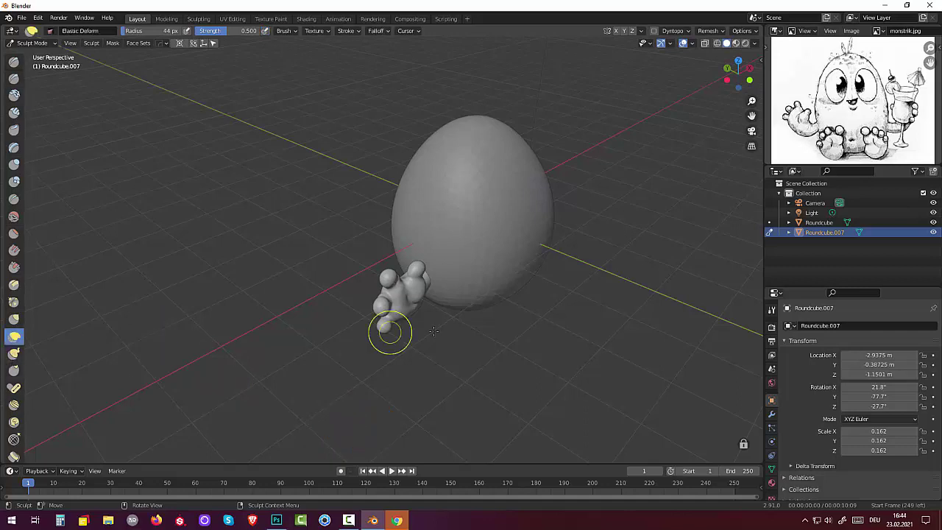
pyautogui.click(427, 301)
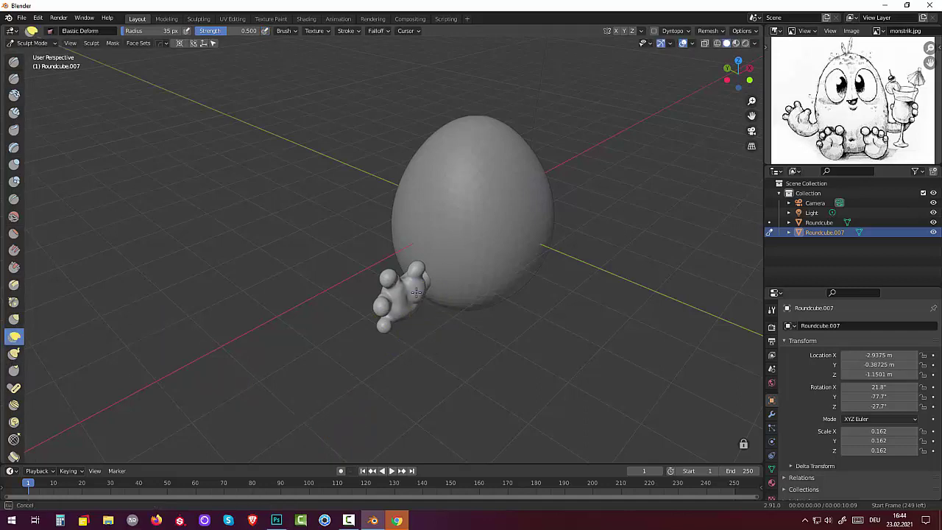
pyautogui.moveTo(451, 319)
pyautogui.mouseDown(button='middle')
pyautogui.moveTo(320, 250)
pyautogui.moveTo(383, 295)
pyautogui.mouseUp(button='middle')
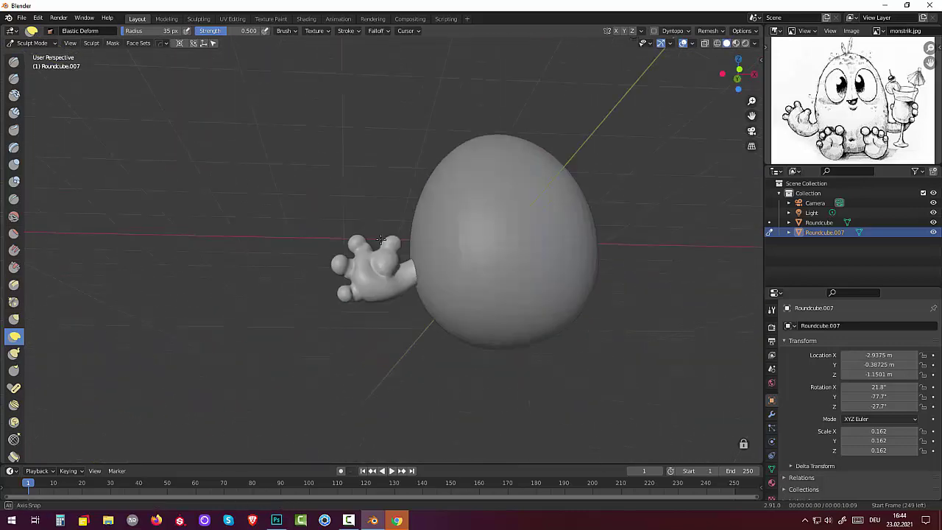
pyautogui.scroll(3, 383, 294)
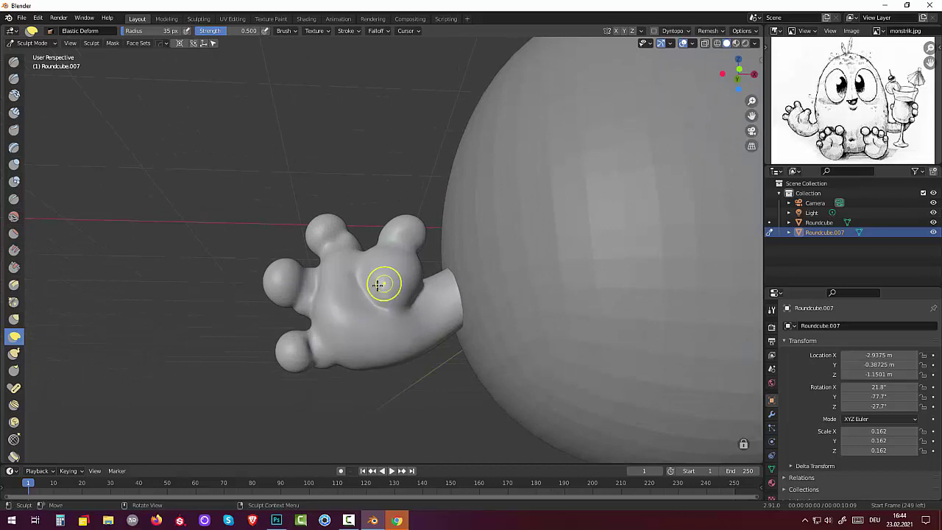
pyautogui.moveTo(359, 286); pyautogui.dragTo(356, 309)
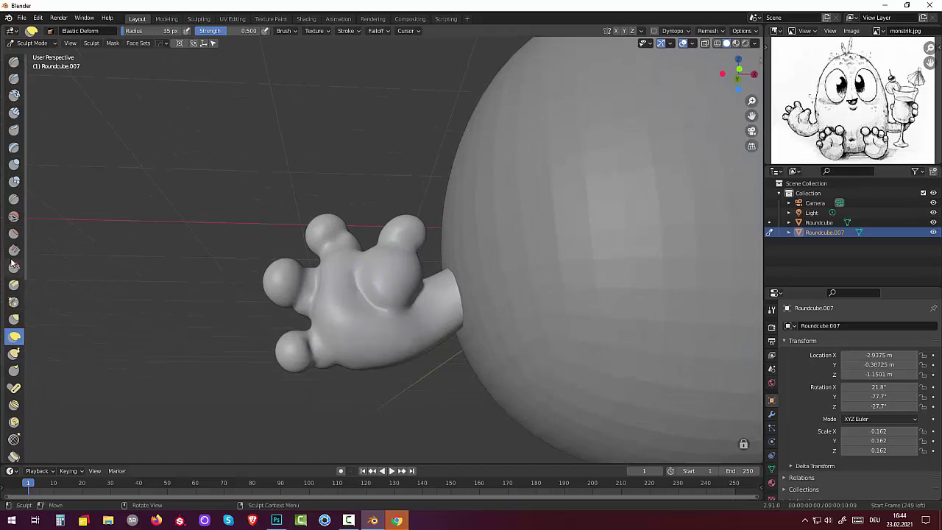
pyautogui.moveTo(358, 273); pyautogui.dragTo(390, 309)
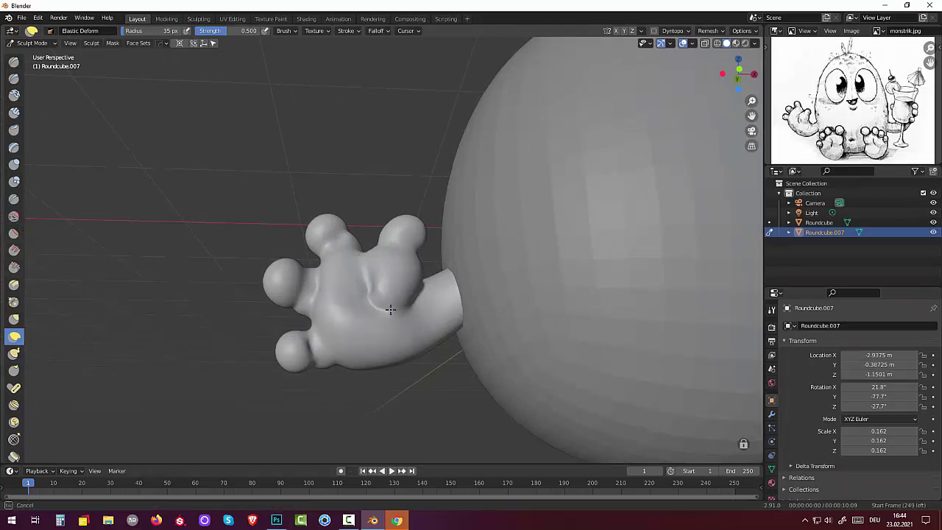
# - Smooth the palm dent, knuckle crease and lower hand, ending on Elastic Deform in front view
pyautogui.click(14, 216)
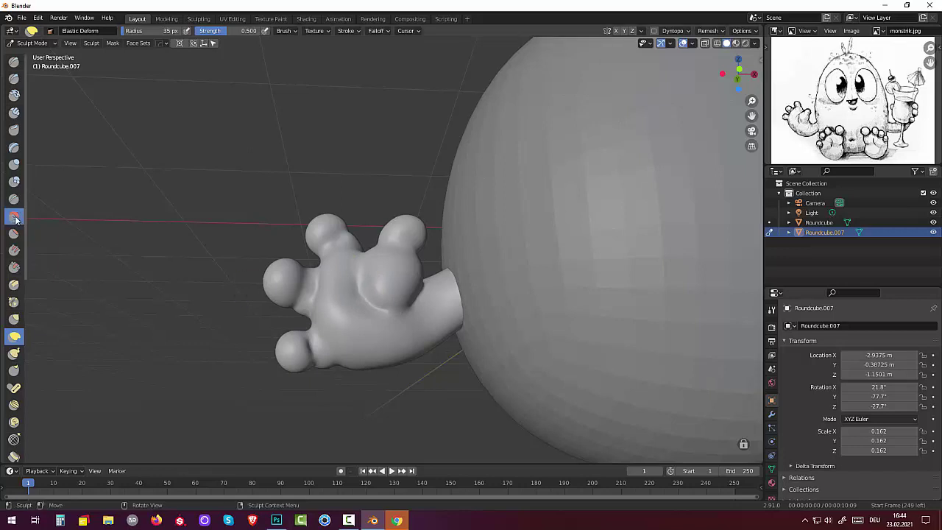
pyautogui.moveTo(390, 296); pyautogui.dragTo(354, 272)
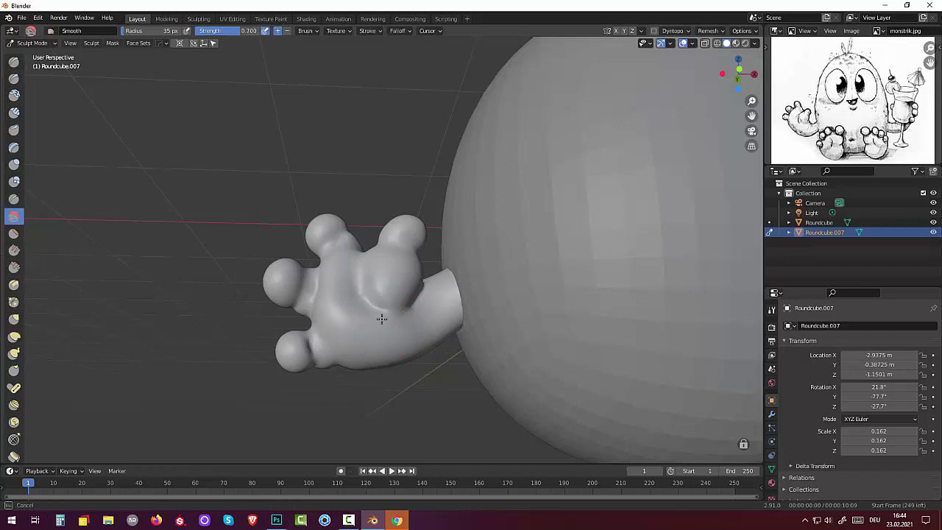
pyautogui.moveTo(381, 318); pyautogui.dragTo(395, 293)
pyautogui.moveTo(426, 256)
pyautogui.mouseDown()
pyautogui.moveTo(381, 257)
pyautogui.moveTo(391, 242)
pyautogui.moveTo(376, 292)
pyautogui.mouseUp()
pyautogui.moveTo(351, 350); pyautogui.dragTo(372, 350)
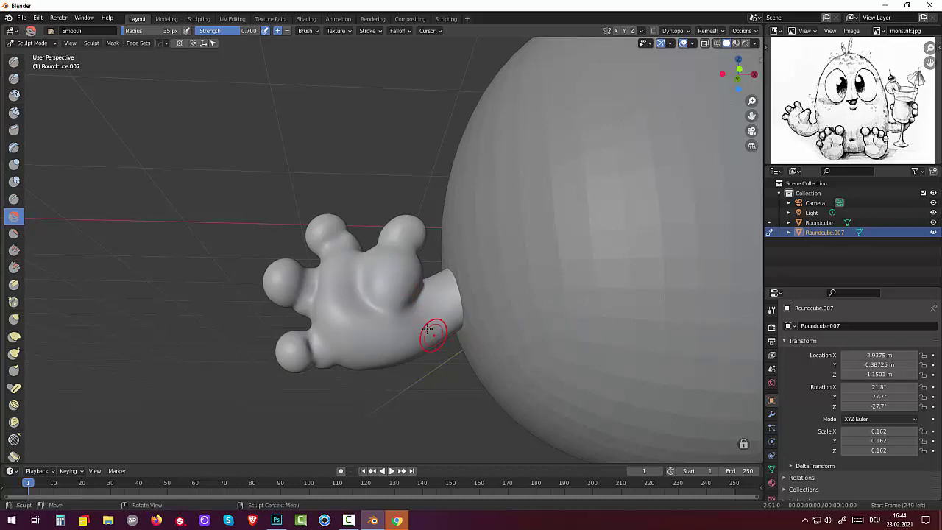
pyautogui.moveTo(427, 329)
pyautogui.mouseDown(button='middle')
pyautogui.moveTo(466, 358)
pyautogui.moveTo(431, 350)
pyautogui.mouseUp(button='middle')
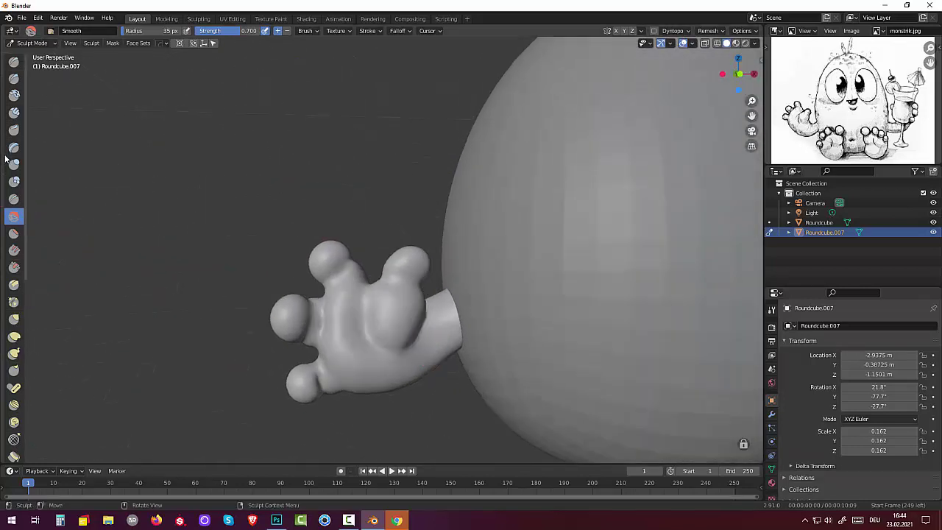
pyautogui.click(15, 336)
pyautogui.moveTo(382, 354); pyautogui.dragTo(381, 393, button='middle')
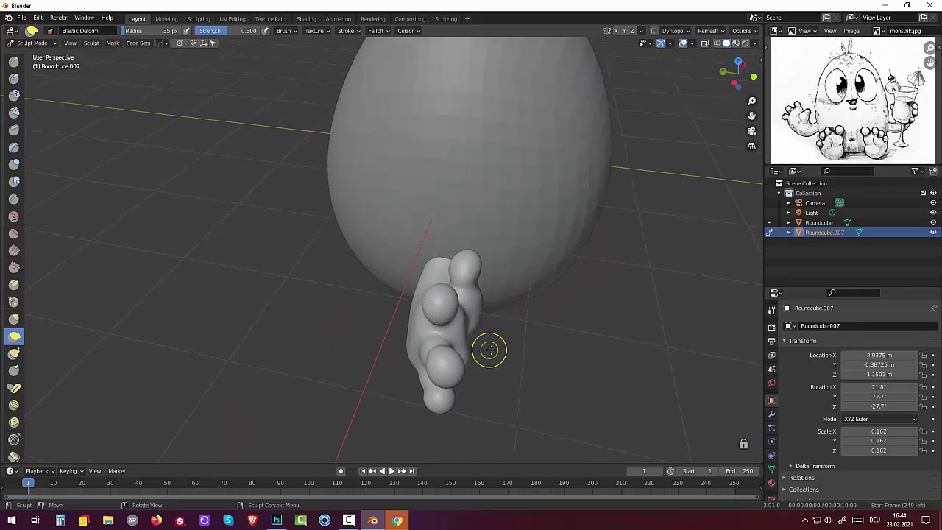
# - At a 97 px Elastic Deform radius, reshape the hand's side, back and fingers
pyautogui.press('f')
pyautogui.click(558, 367)
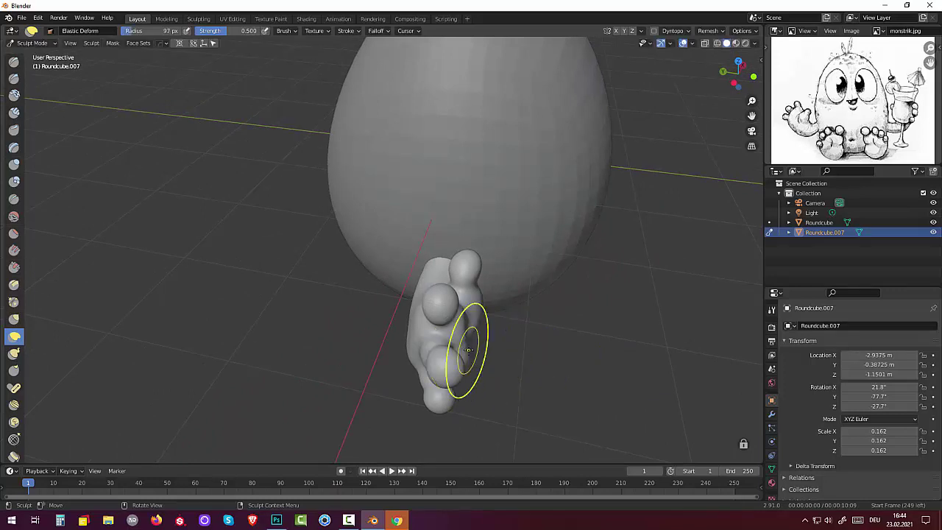
pyautogui.moveTo(468, 351); pyautogui.dragTo(458, 349)
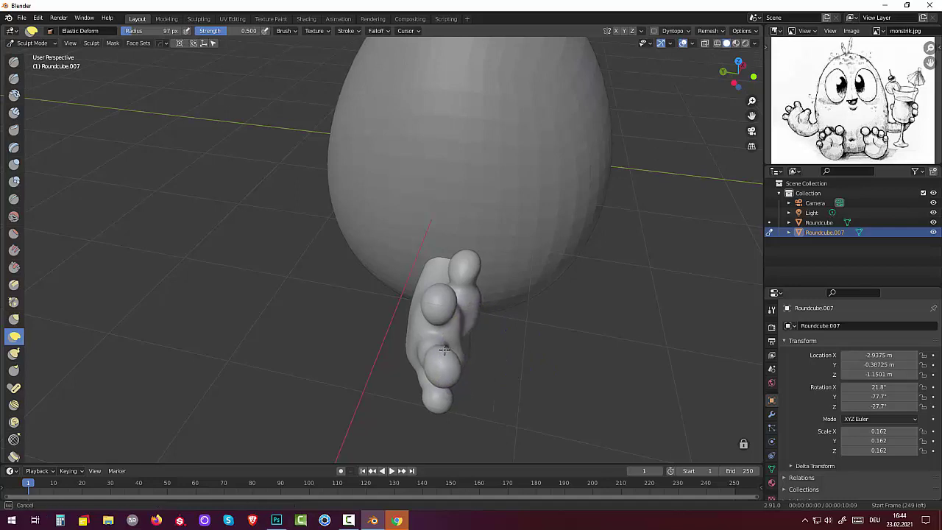
pyautogui.moveTo(493, 347)
pyautogui.mouseDown(button='middle')
pyautogui.moveTo(401, 296)
pyautogui.moveTo(347, 361)
pyautogui.moveTo(410, 351)
pyautogui.moveTo(393, 354)
pyautogui.moveTo(444, 360)
pyautogui.moveTo(467, 347)
pyautogui.mouseUp(button='middle')
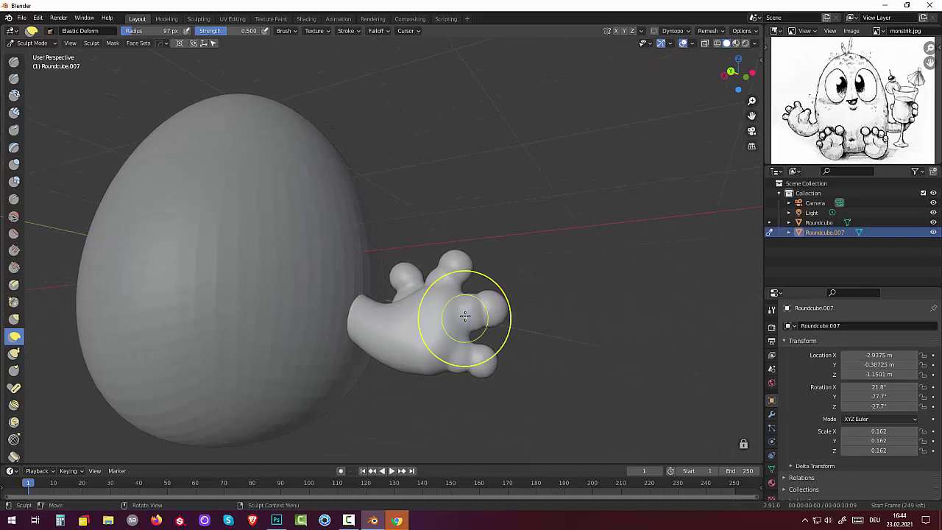
pyautogui.moveTo(461, 315)
pyautogui.mouseDown()
pyautogui.moveTo(469, 329)
pyautogui.moveTo(448, 269)
pyautogui.moveTo(454, 275)
pyautogui.mouseUp()
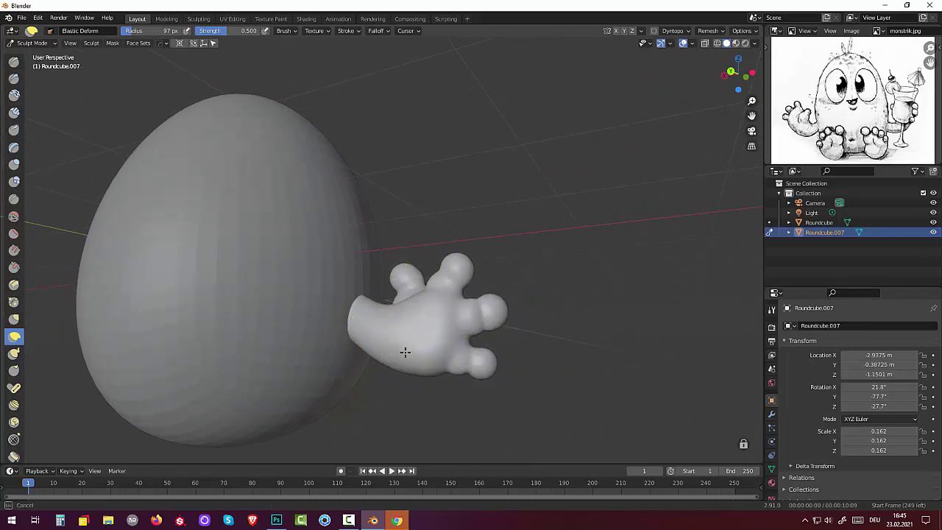
# - Start flattening the hand's surface with the Flatten/Contrast brush
pyautogui.moveTo(404, 351)
pyautogui.mouseDown(button='middle')
pyautogui.moveTo(636, 399)
pyautogui.moveTo(362, 385)
pyautogui.moveTo(420, 312)
pyautogui.moveTo(362, 331)
pyautogui.mouseUp(button='middle')
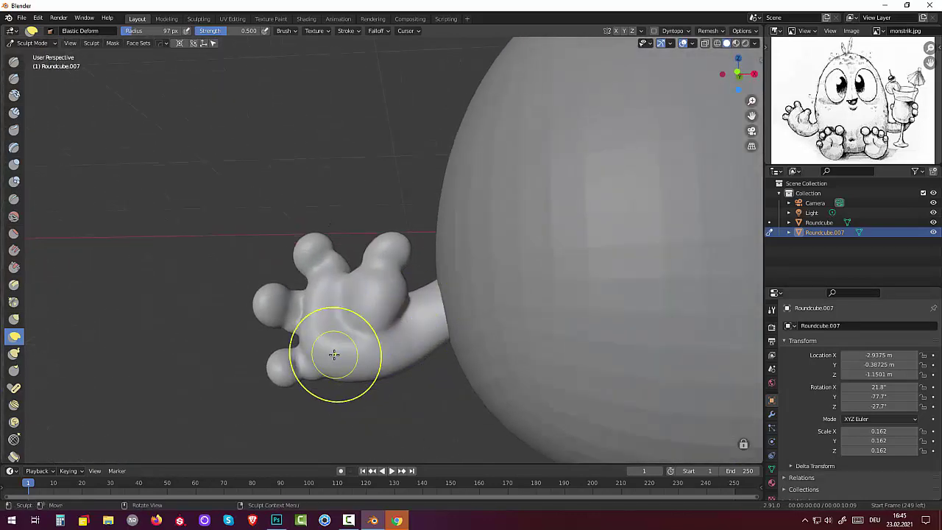
pyautogui.click(13, 234)
pyautogui.moveTo(314, 343)
pyautogui.mouseDown()
pyautogui.moveTo(332, 347)
pyautogui.moveTo(321, 328)
pyautogui.moveTo(389, 345)
pyautogui.mouseUp()
# - Flatten the palm, thumb and lower fingers with Flatten/Contrast strokes
pyautogui.moveTo(389, 344)
pyautogui.mouseDown(button='middle')
pyautogui.moveTo(398, 334)
pyautogui.moveTo(385, 361)
pyautogui.mouseUp(button='middle')
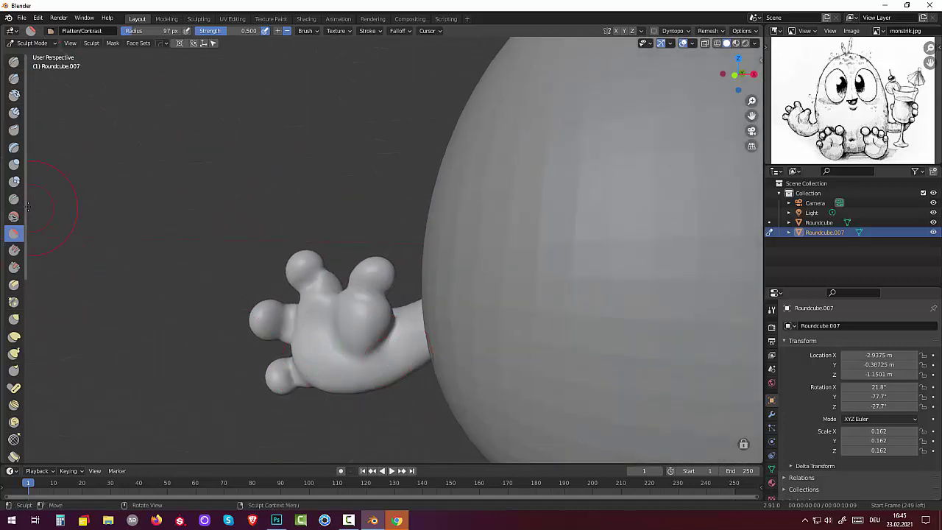
pyautogui.moveTo(316, 346); pyautogui.dragTo(336, 361)
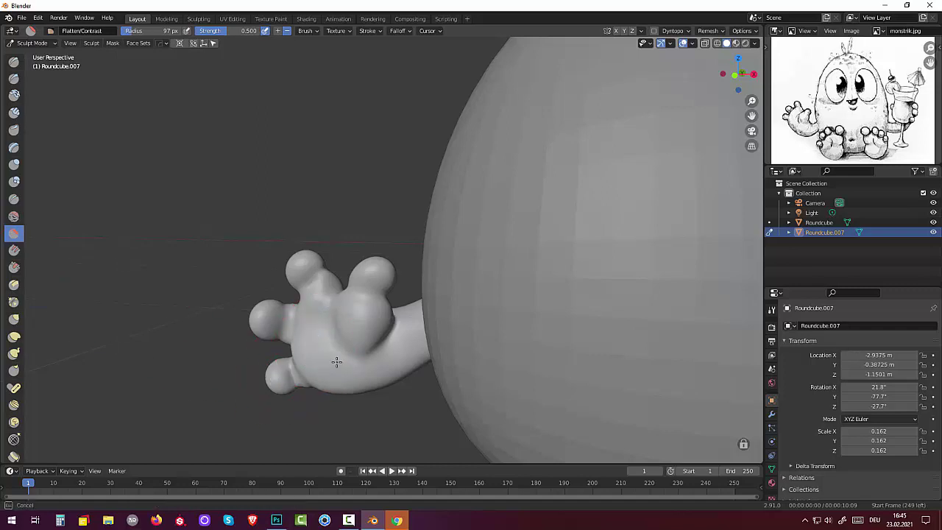
pyautogui.moveTo(262, 307); pyautogui.dragTo(298, 372)
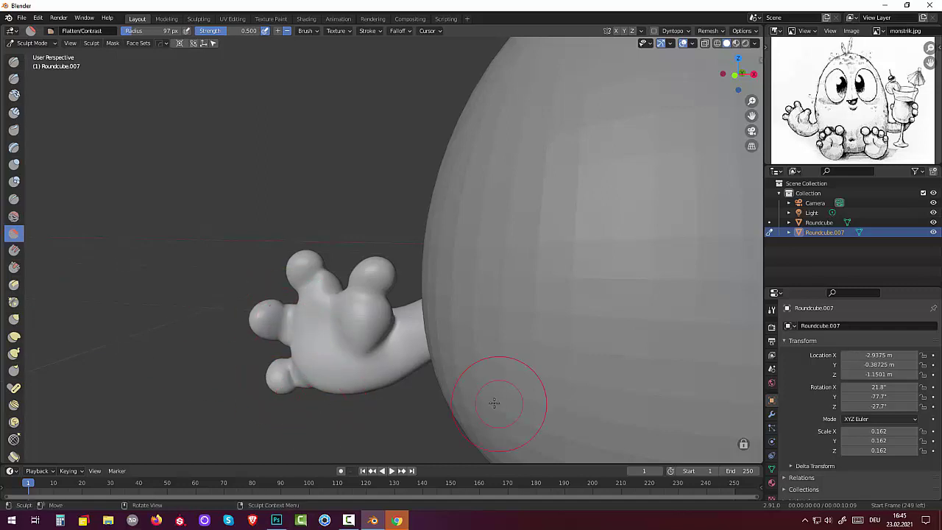
pyautogui.moveTo(494, 402)
pyautogui.mouseDown(button='middle')
pyautogui.moveTo(486, 322)
pyautogui.moveTo(471, 323)
pyautogui.mouseUp(button='middle')
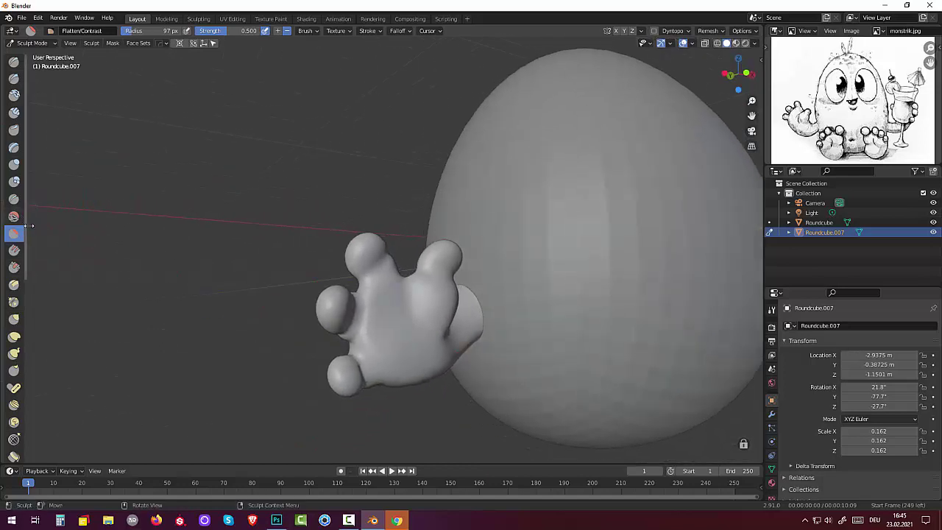
# - Spread the hand's fingers with several Elastic Deform strokes on its side and lower right
pyautogui.click(14, 337)
pyautogui.moveTo(407, 299); pyautogui.dragTo(394, 303)
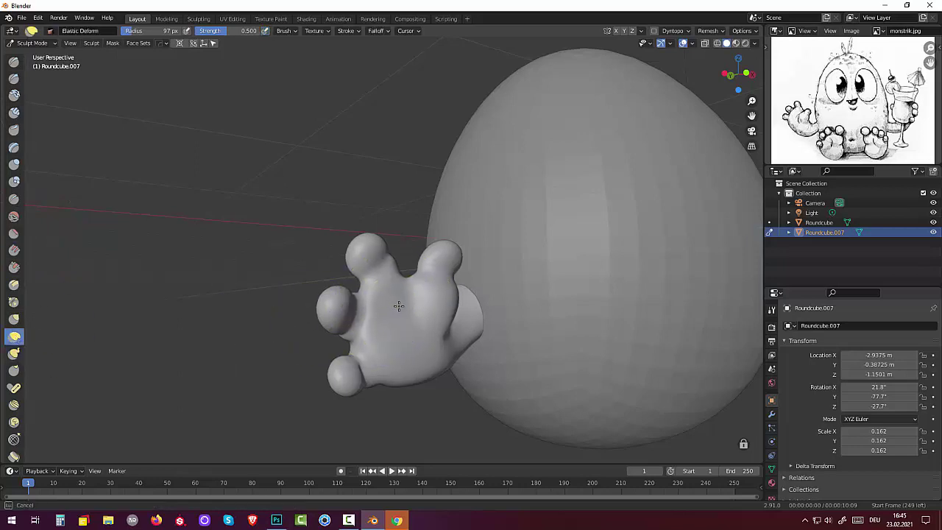
pyautogui.moveTo(473, 347)
pyautogui.mouseDown(button='middle')
pyautogui.moveTo(512, 368)
pyautogui.moveTo(475, 336)
pyautogui.mouseUp(button='middle')
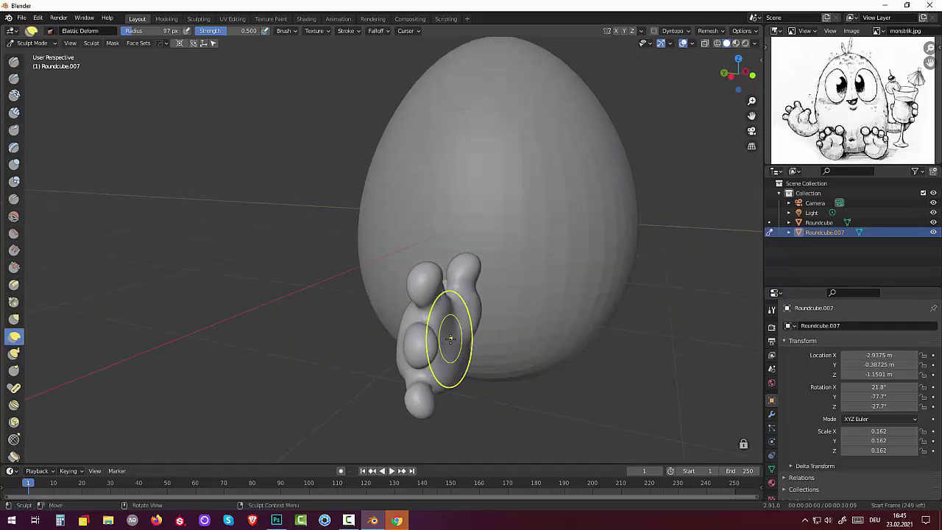
pyautogui.moveTo(446, 341)
pyautogui.mouseDown()
pyautogui.moveTo(482, 354)
pyautogui.moveTo(448, 347)
pyautogui.mouseUp()
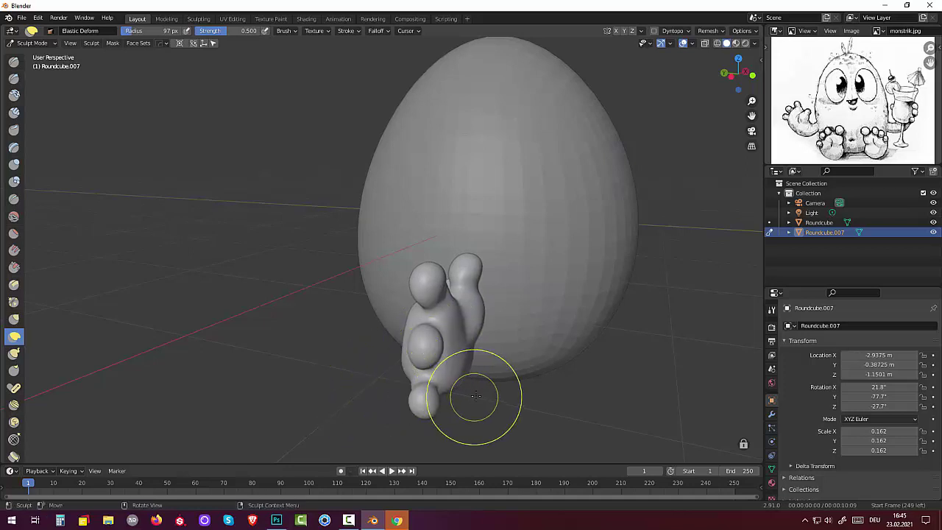
pyautogui.moveTo(478, 394)
pyautogui.mouseDown()
pyautogui.moveTo(454, 378)
pyautogui.moveTo(420, 378)
pyautogui.mouseUp()
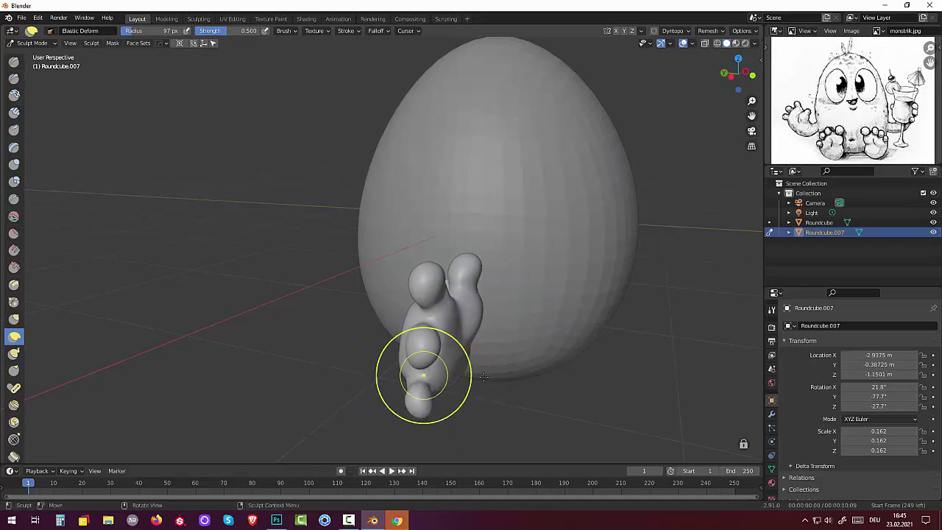
pyautogui.moveTo(420, 378)
pyautogui.mouseDown(button='middle')
pyautogui.moveTo(460, 332)
pyautogui.moveTo(460, 388)
pyautogui.moveTo(450, 337)
pyautogui.moveTo(467, 371)
pyautogui.mouseUp(button='middle')
# - Zoom out to see the whole egg body with the hand beside it
pyautogui.scroll(-4, 456, 354)
pyautogui.scroll(-2, 460, 353)
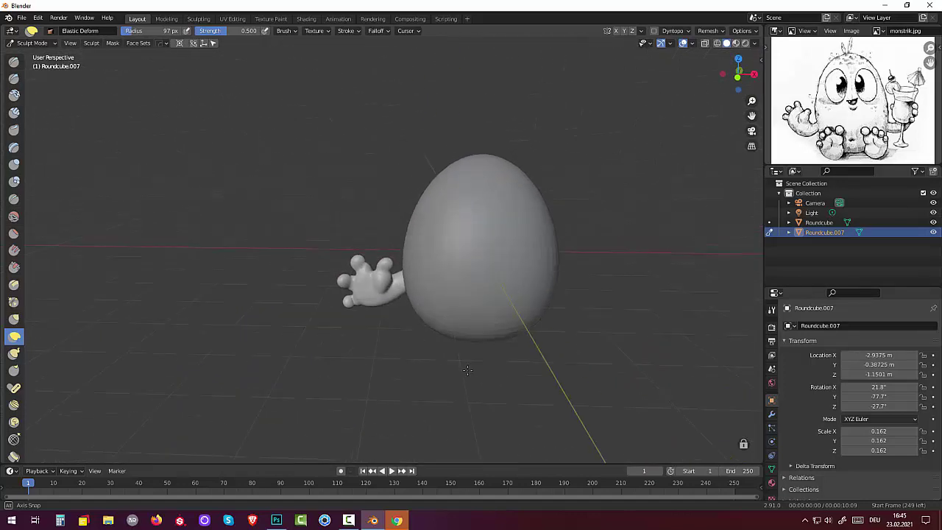
pyautogui.scroll(-1, 467, 371)
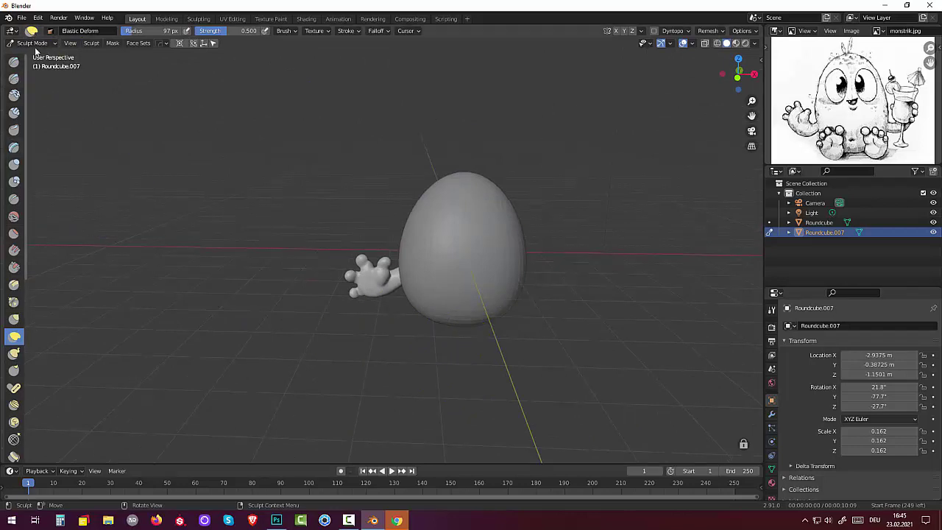
# - Return to Object Mode and move the Roundcube.007 hand down-left to X −3.7711 m
pyautogui.click(33, 43)
pyautogui.click(33, 55)
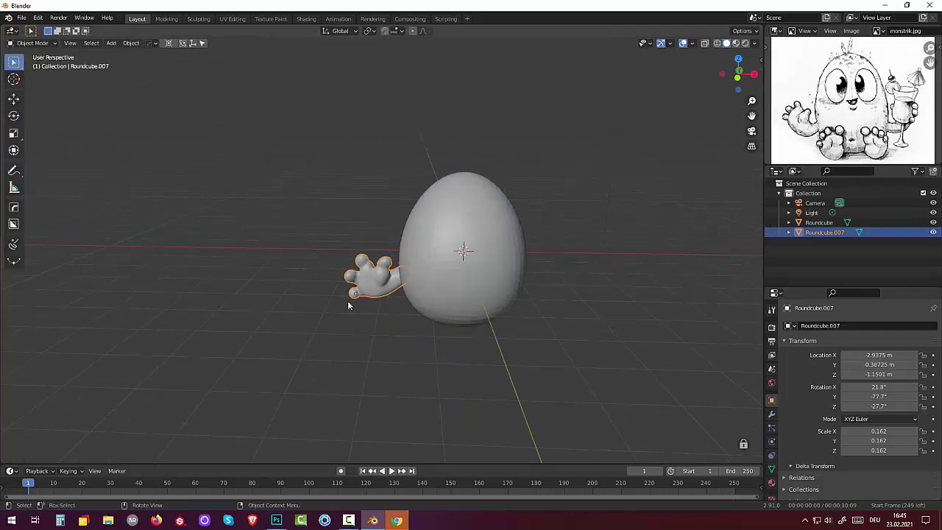
pyautogui.moveTo(392, 281); pyautogui.dragTo(391, 273, button='middle')
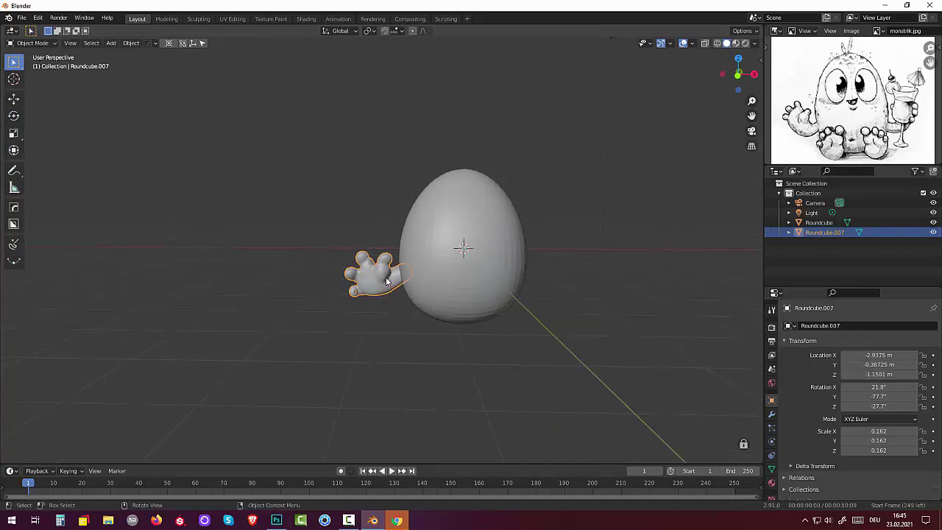
pyautogui.press('g')
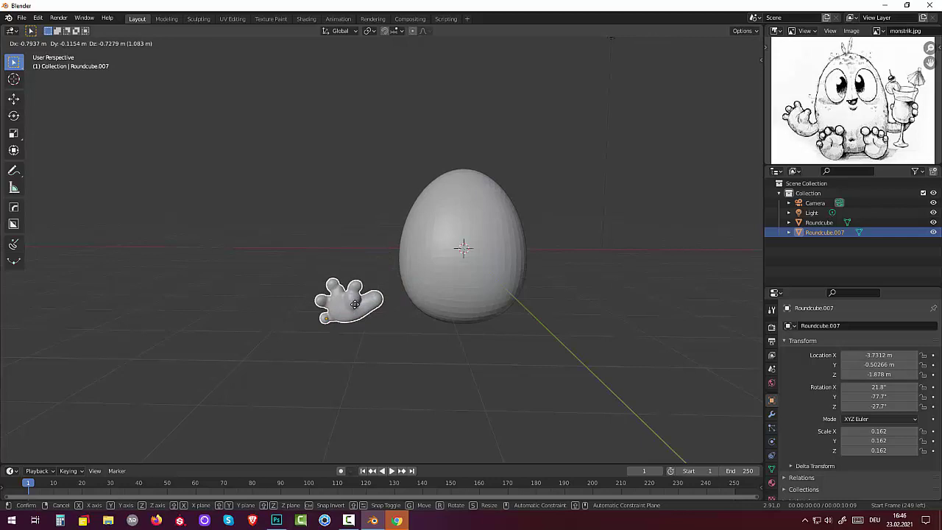
pyautogui.click(355, 304)
pyautogui.moveTo(356, 312)
pyautogui.mouseDown(button='middle')
pyautogui.moveTo(461, 350)
pyautogui.moveTo(580, 309)
pyautogui.moveTo(574, 326)
pyautogui.moveTo(554, 322)
pyautogui.mouseUp(button='middle')
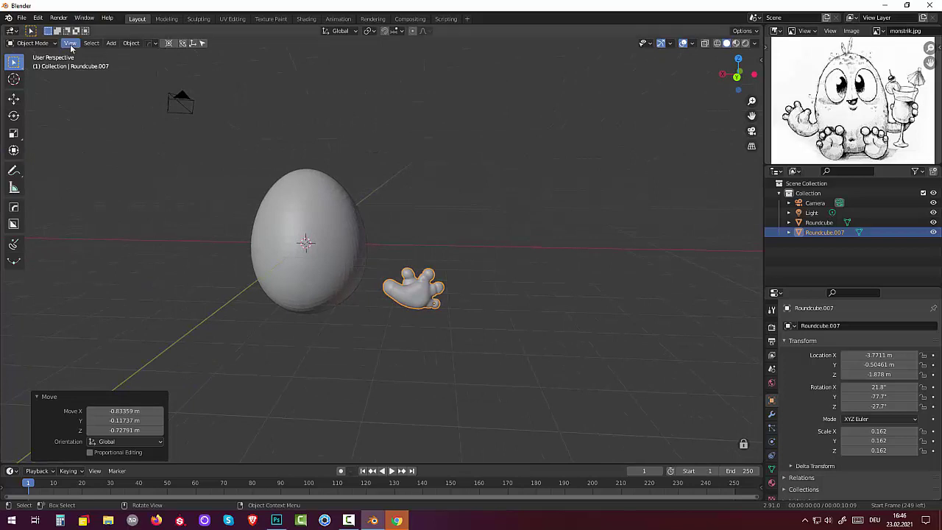
# - Re-enter Sculpt Mode and stretch the hand's thumb leftward with Elastic Deform
pyautogui.click(33, 43)
pyautogui.click(37, 75)
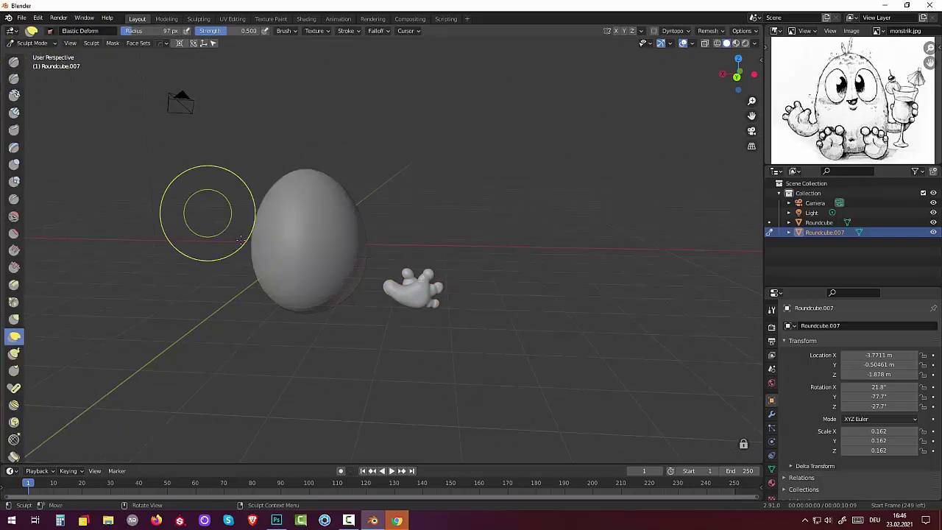
pyautogui.moveTo(401, 285); pyautogui.dragTo(399, 275)
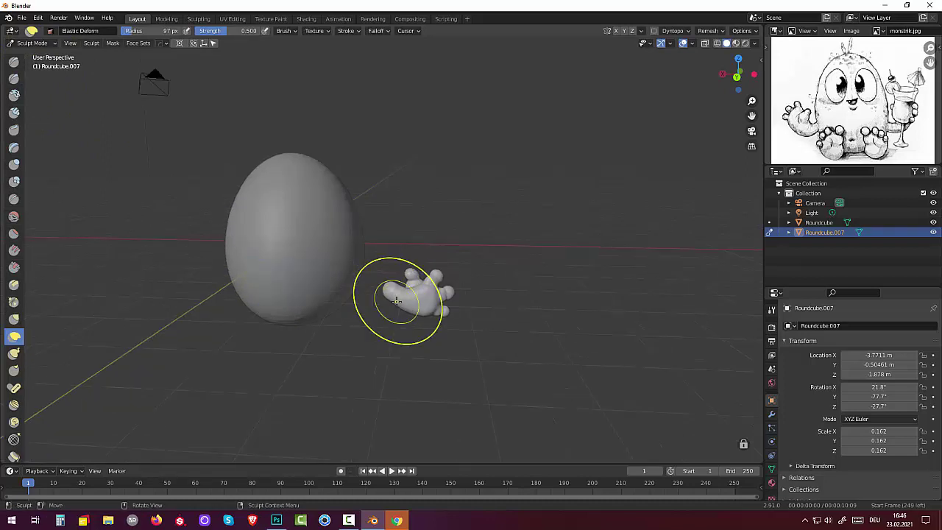
pyautogui.scroll(4, 390, 302)
pyautogui.moveTo(417, 319); pyautogui.dragTo(388, 314)
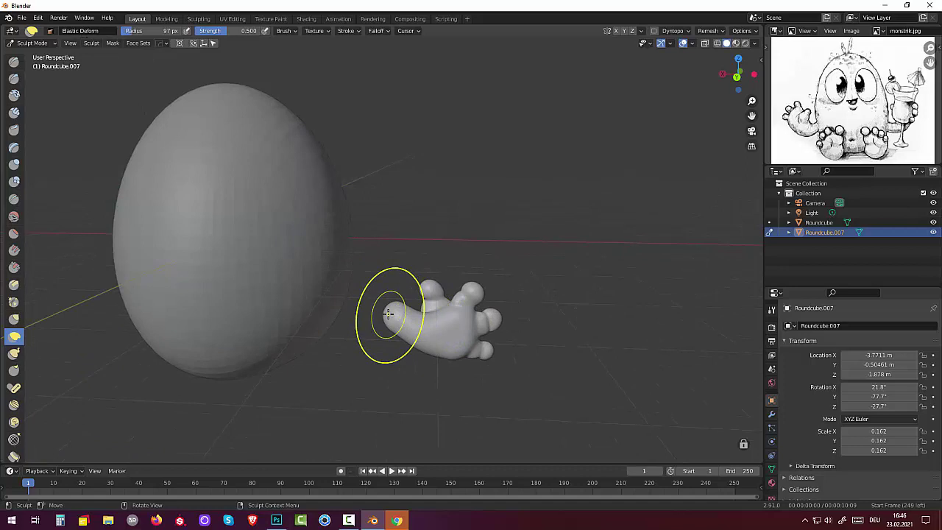
# - Set the Elastic Deform radius to 31 px and pull the thumb up into shape
pyautogui.press('f')
pyautogui.click(361, 320)
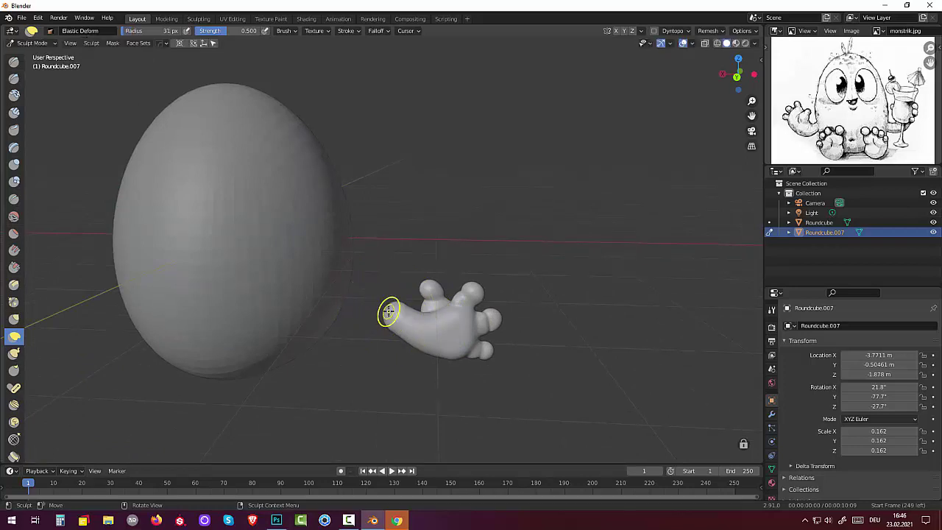
pyautogui.moveTo(388, 312)
pyautogui.mouseDown()
pyautogui.moveTo(398, 297)
pyautogui.moveTo(427, 319)
pyautogui.moveTo(396, 305)
pyautogui.moveTo(419, 344)
pyautogui.mouseUp()
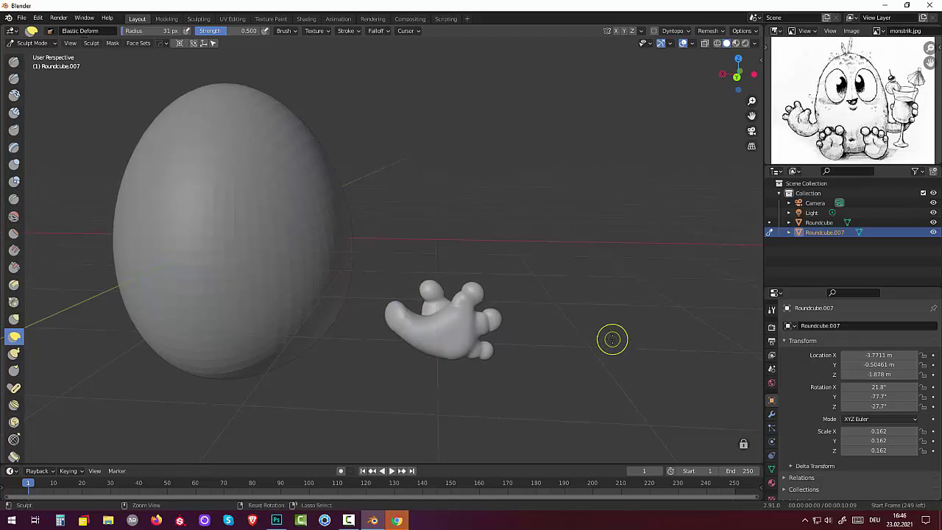
pyautogui.moveTo(613, 339)
pyautogui.mouseDown(button='middle')
pyautogui.moveTo(384, 333)
pyautogui.moveTo(390, 340)
pyautogui.moveTo(375, 328)
pyautogui.mouseUp(button='middle')
# - In Object Mode front view, move the hand toward the egg's lower left side
pyautogui.click(32, 43)
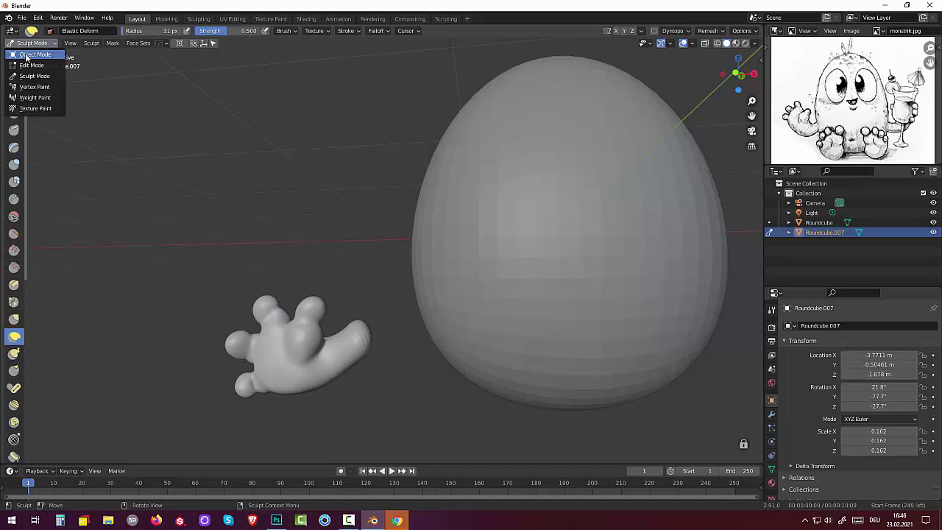
pyautogui.click(29, 55)
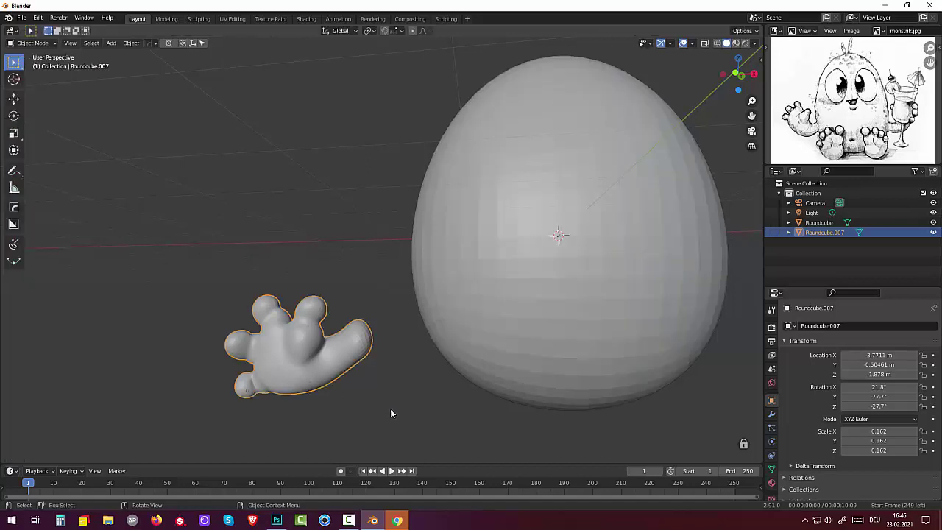
pyautogui.press('KP_1')
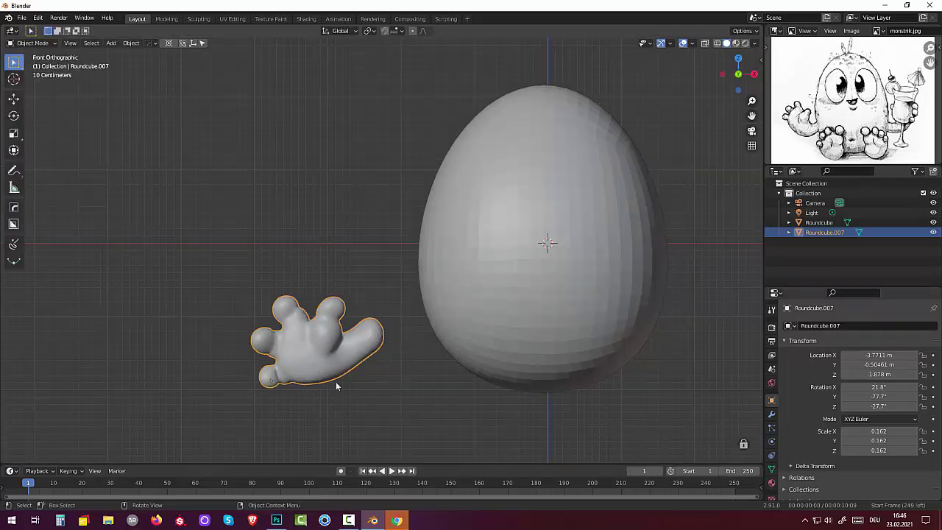
pyautogui.press('g')
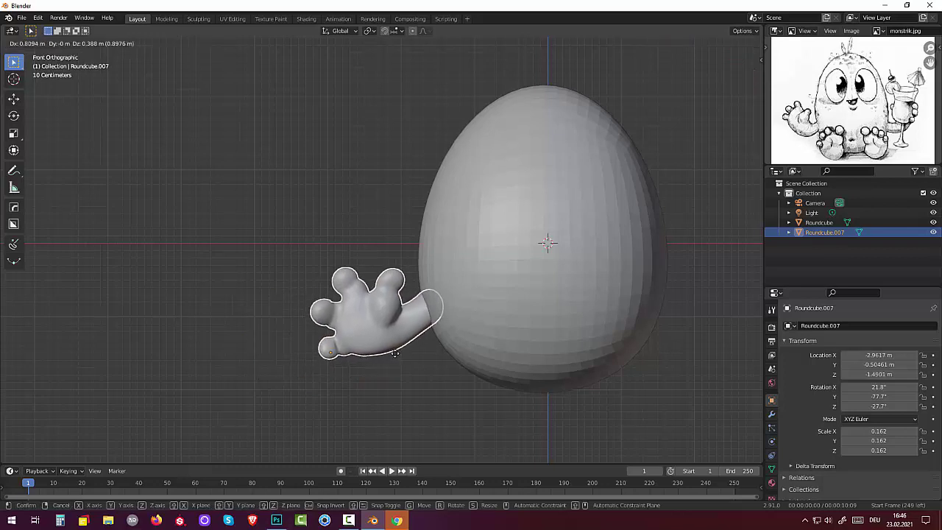
pyautogui.click(396, 359)
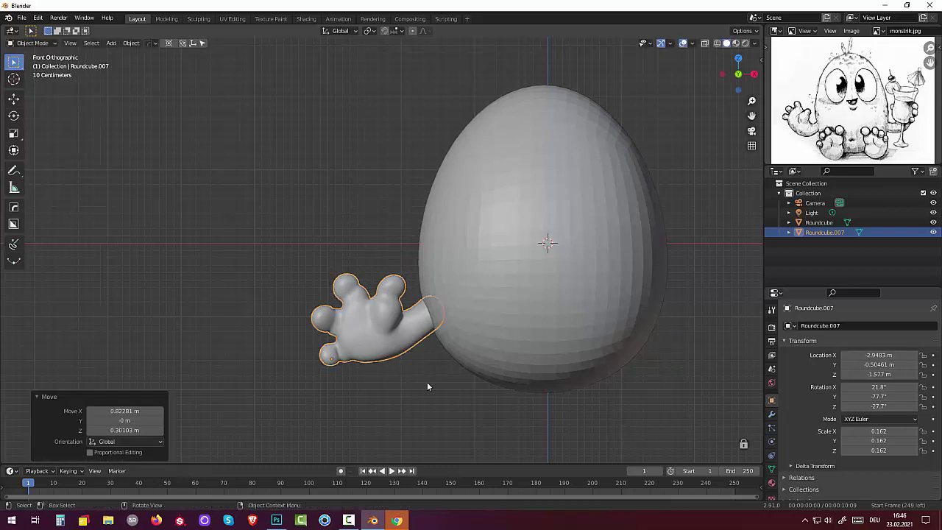
pyautogui.click(461, 399)
pyautogui.scroll(-2, 461, 397)
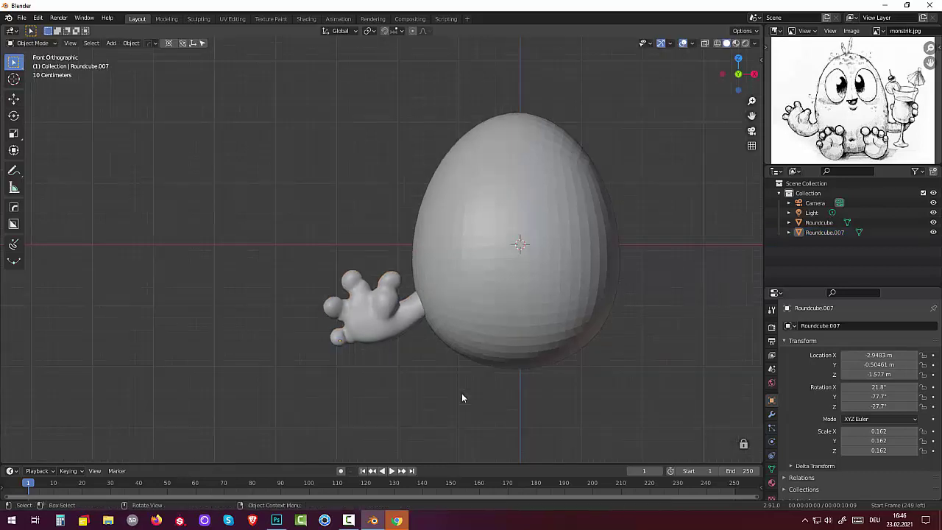
pyautogui.scroll(-1, 461, 394)
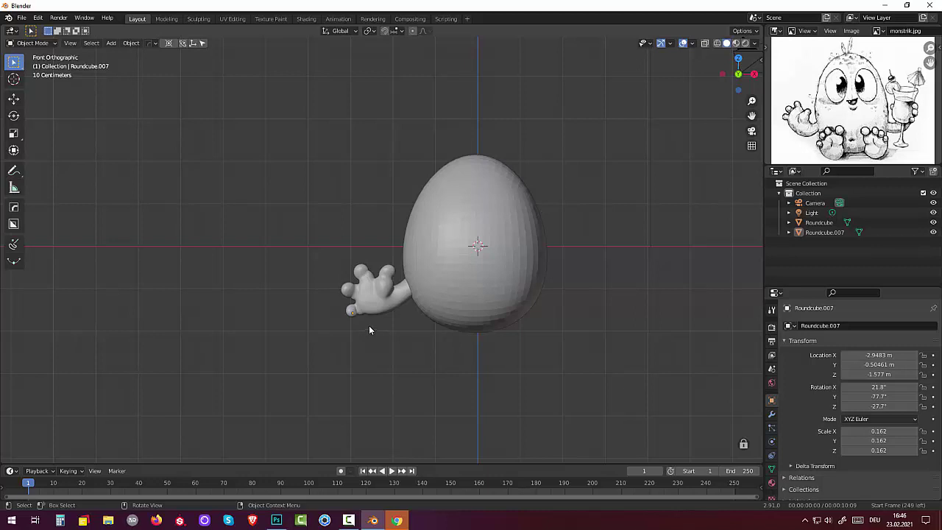
# - Reposition the hand against the egg's left side at Z −1.4499 m
pyautogui.click(379, 303)
pyautogui.press('g')
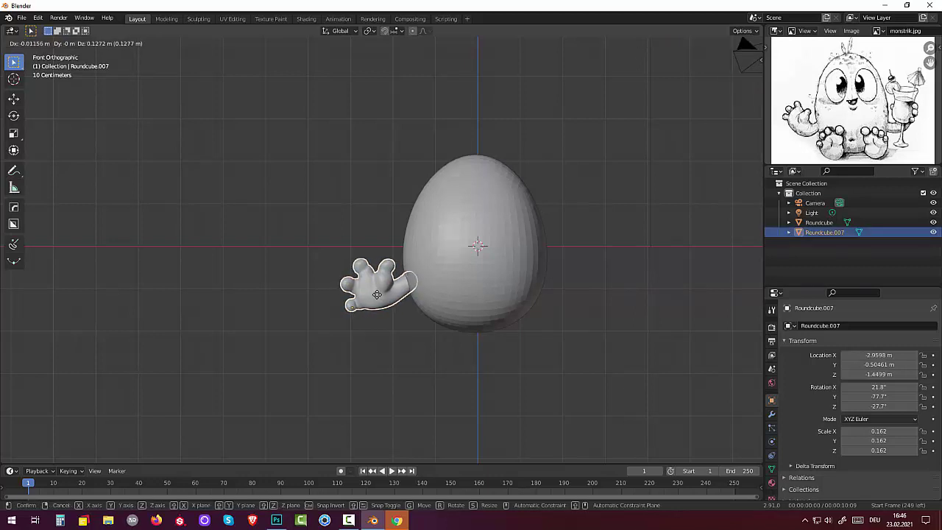
pyautogui.click(377, 294)
pyautogui.click(385, 366)
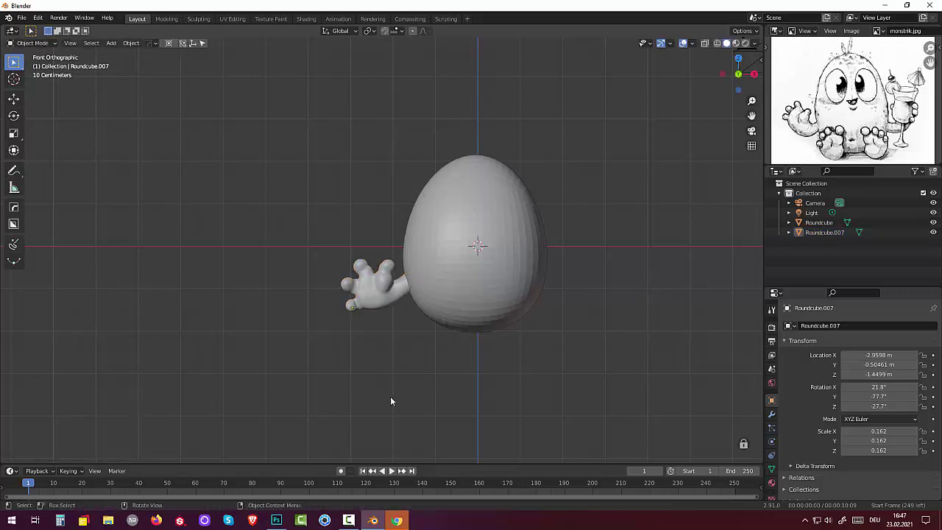
pyautogui.click(351, 520)
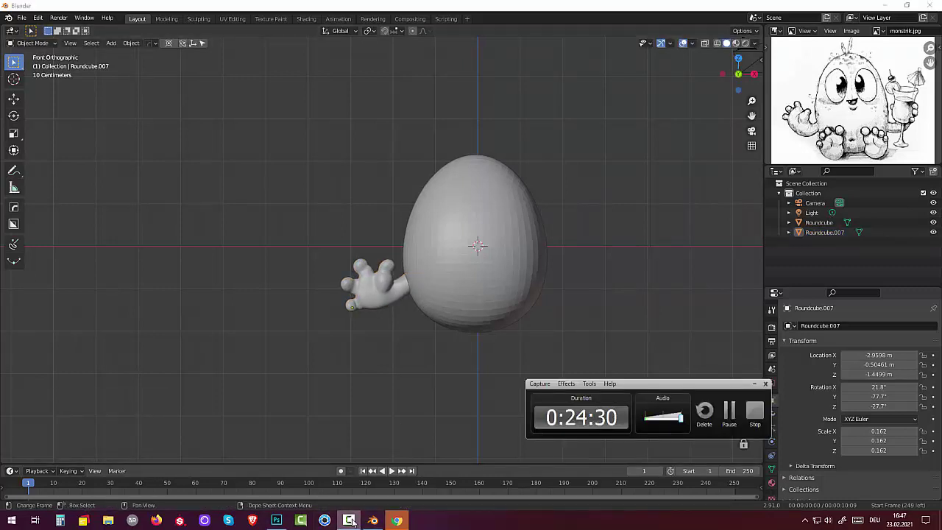